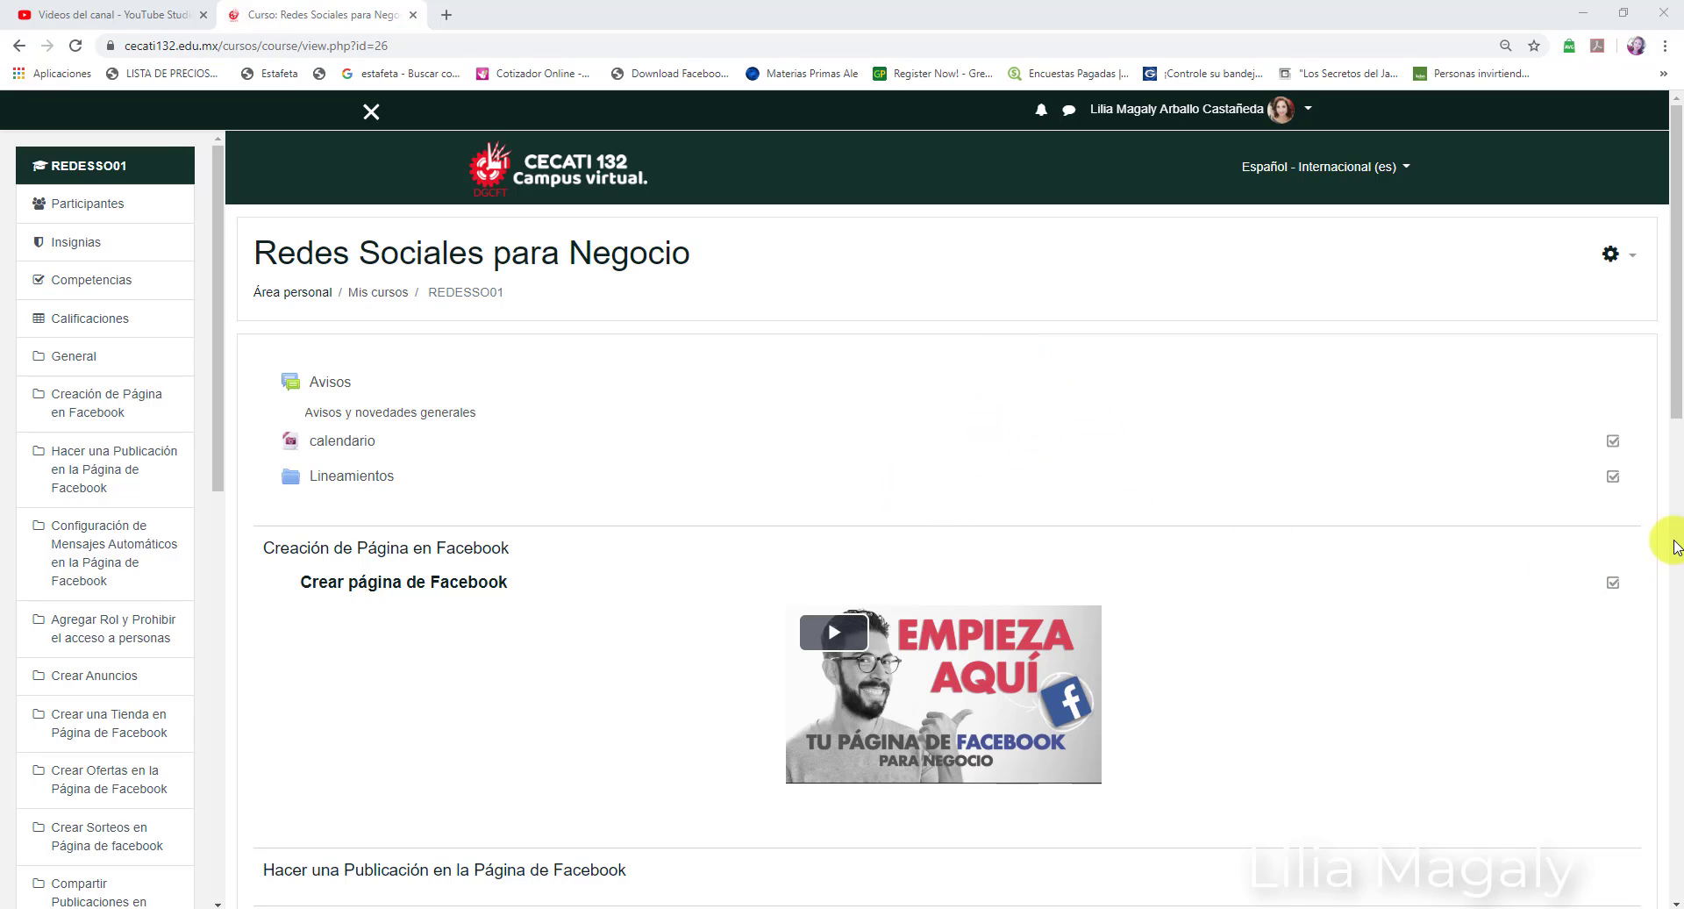
Step: Turn on editing mode for the Redes Sociales para Negocio course
{"action": "left_click", "coordinate": [1610, 265]}
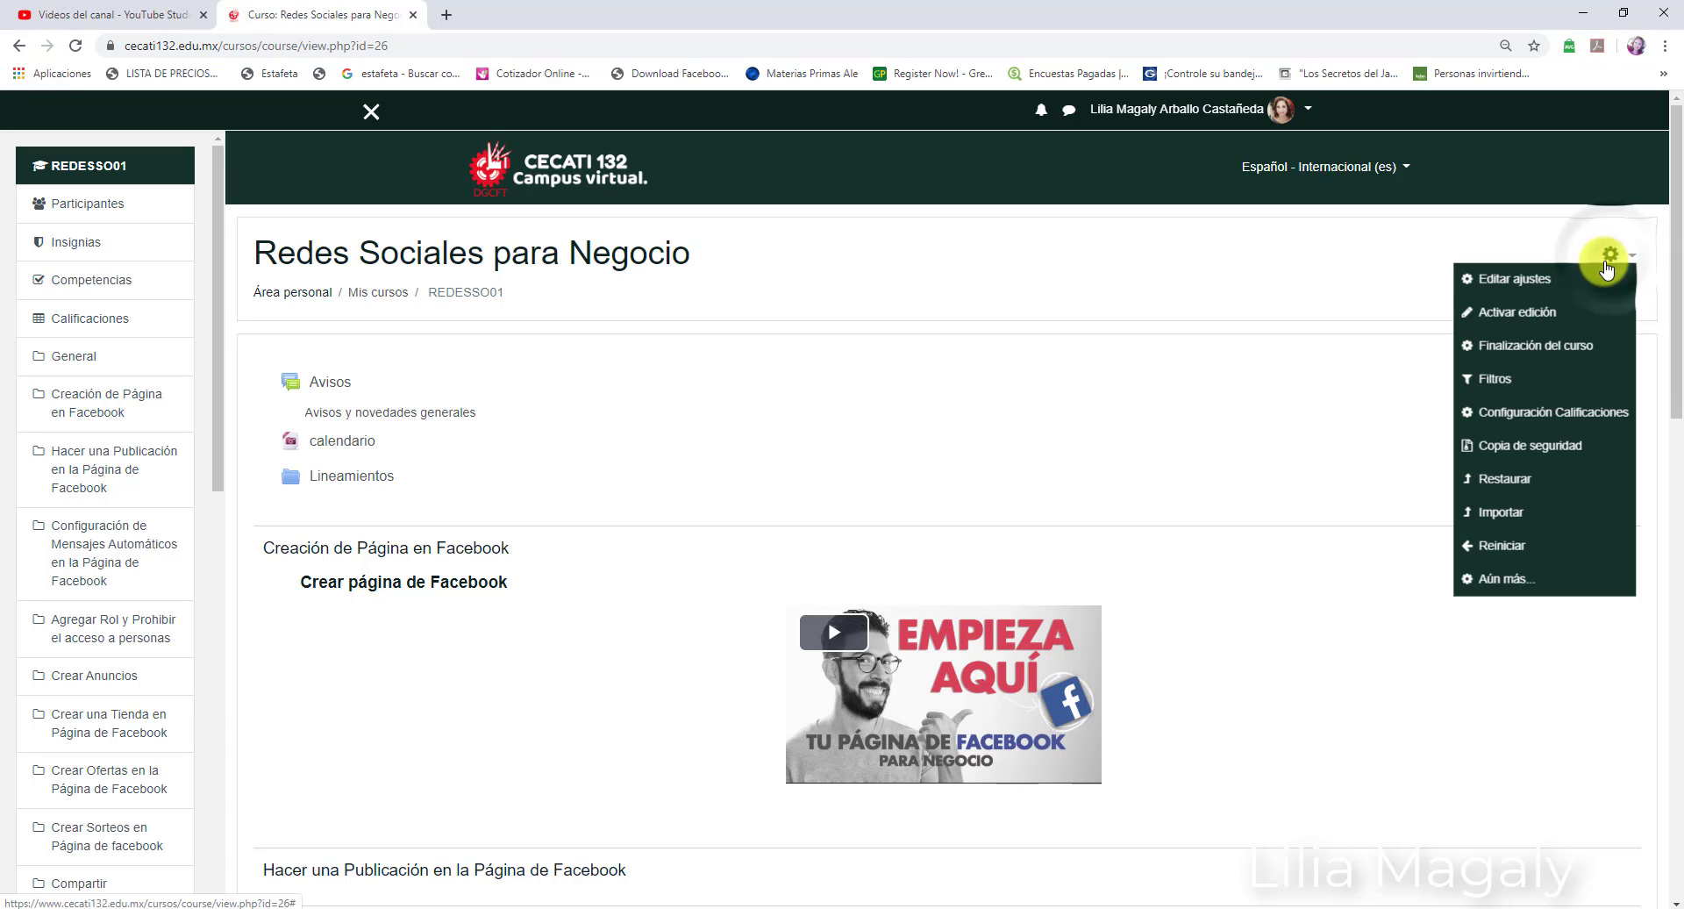
{"action": "left_click", "coordinate": [1544, 317]}
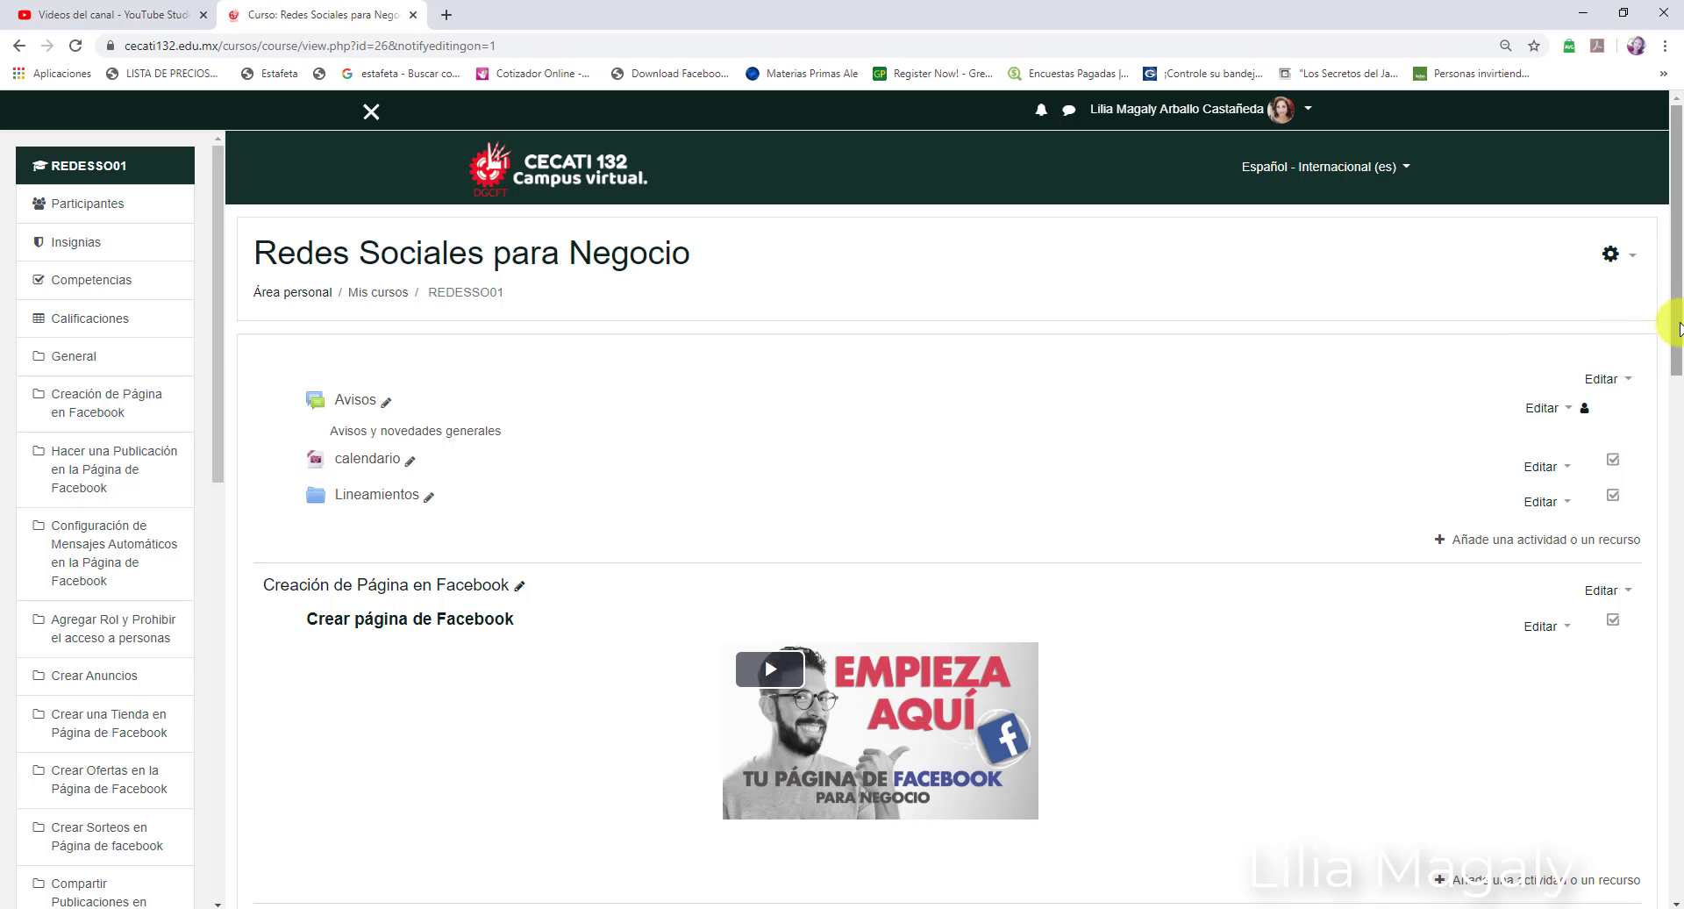
Step: Add a new Tarea activity to the course section Creación de Página en Facebook
{"action": "left_click_drag", "start_coordinate": [1680, 329], "coordinate": [1680, 381]}
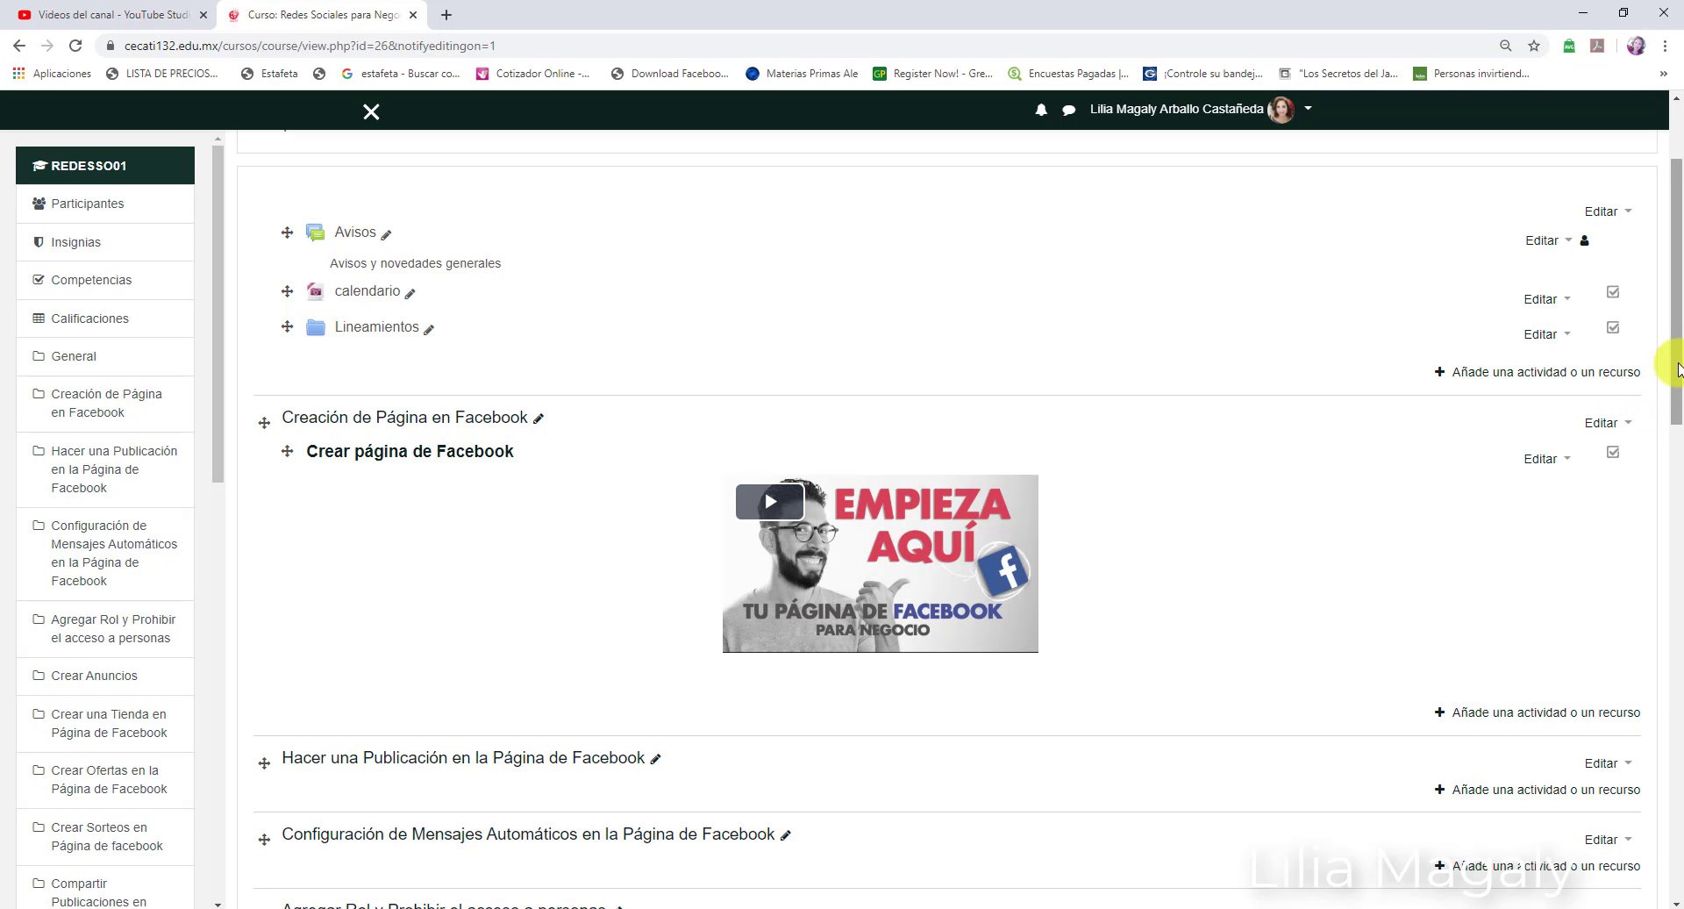
{"action": "mouse_move", "coordinate": [1677, 359]}
{"action": "left_mouse_down"}
{"action": "mouse_move", "coordinate": [1677, 735]}
{"action": "mouse_move", "coordinate": [1671, 364]}
{"action": "left_mouse_up"}
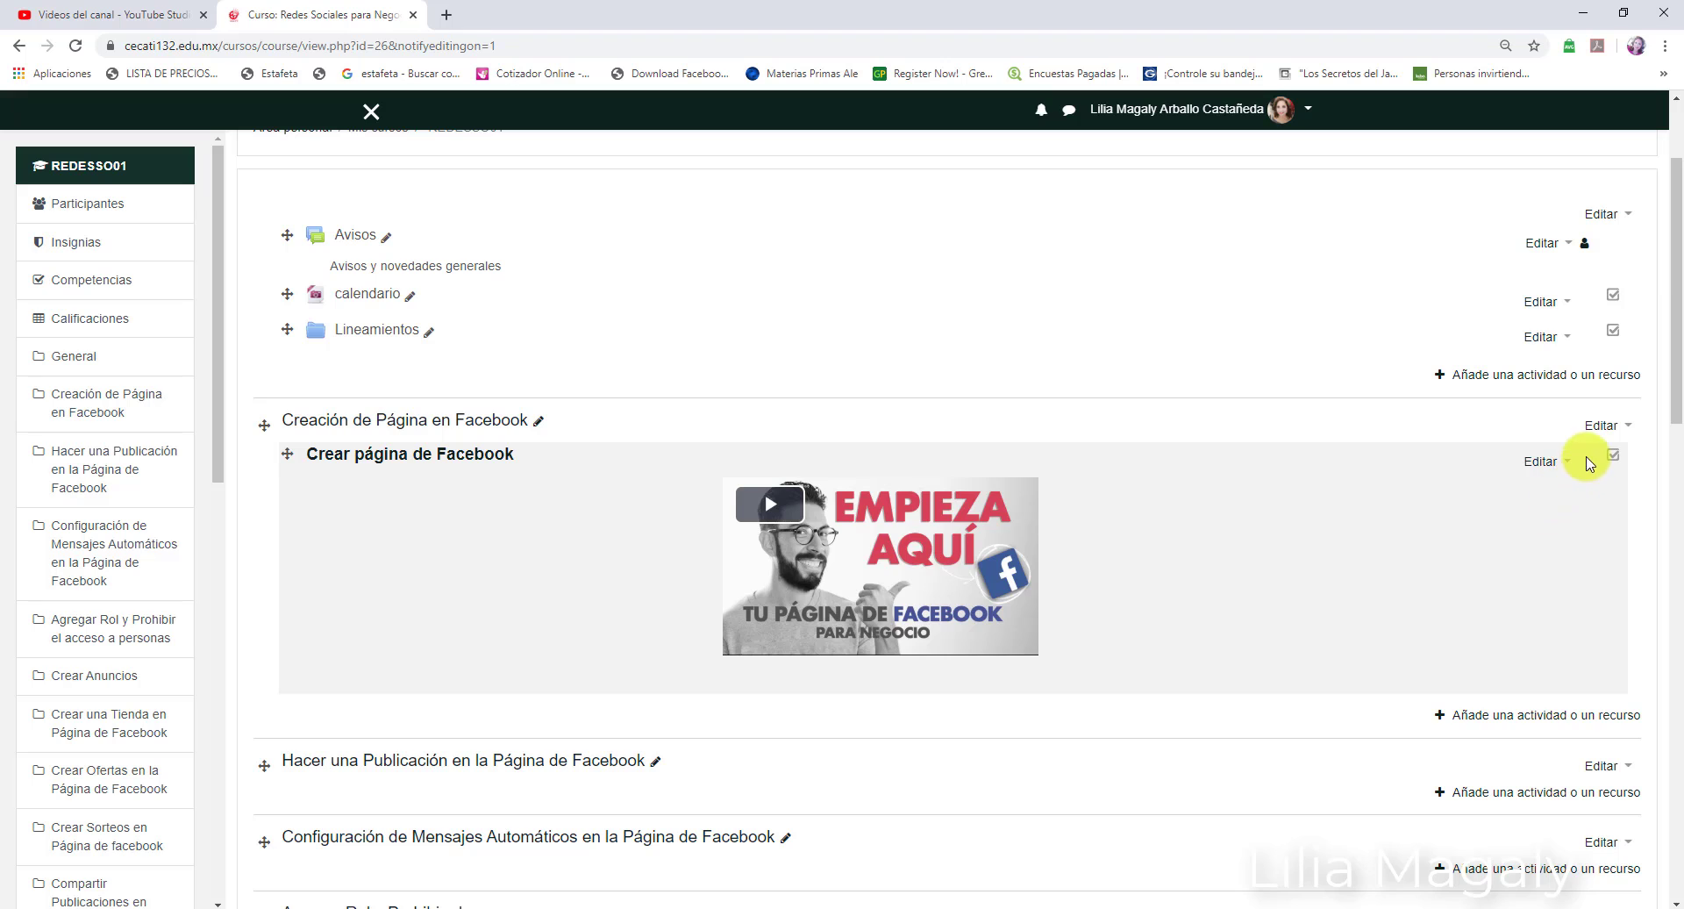
{"action": "left_click", "coordinate": [1536, 465]}
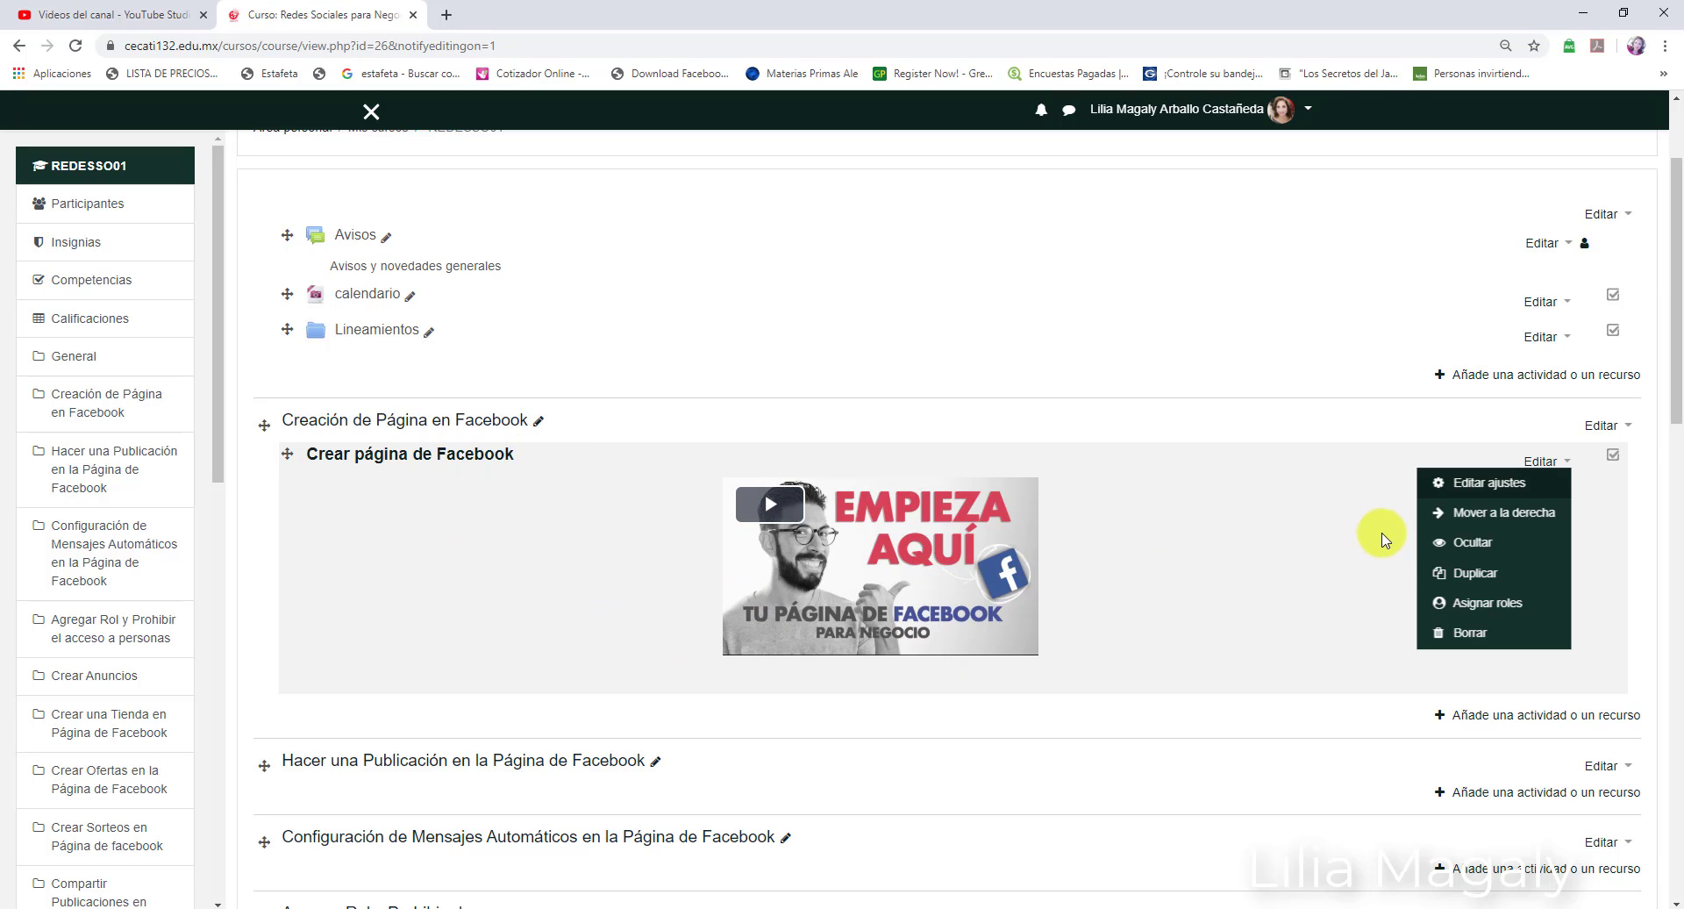
{"action": "left_click", "coordinate": [1498, 426]}
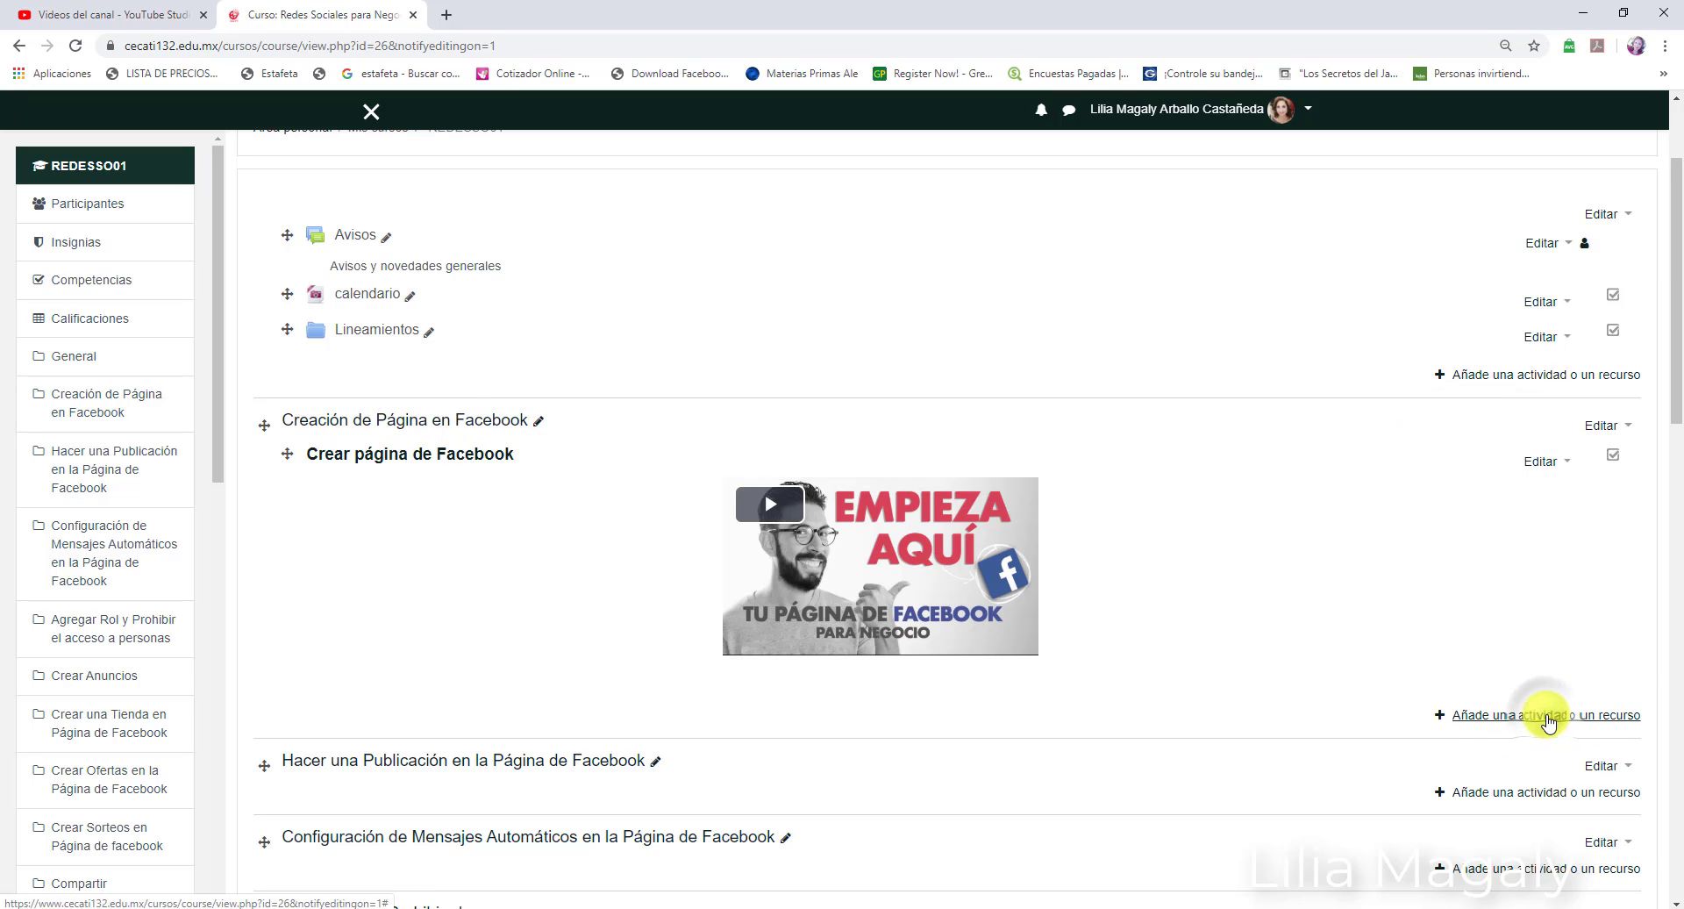
{"action": "left_click", "coordinate": [1547, 717]}
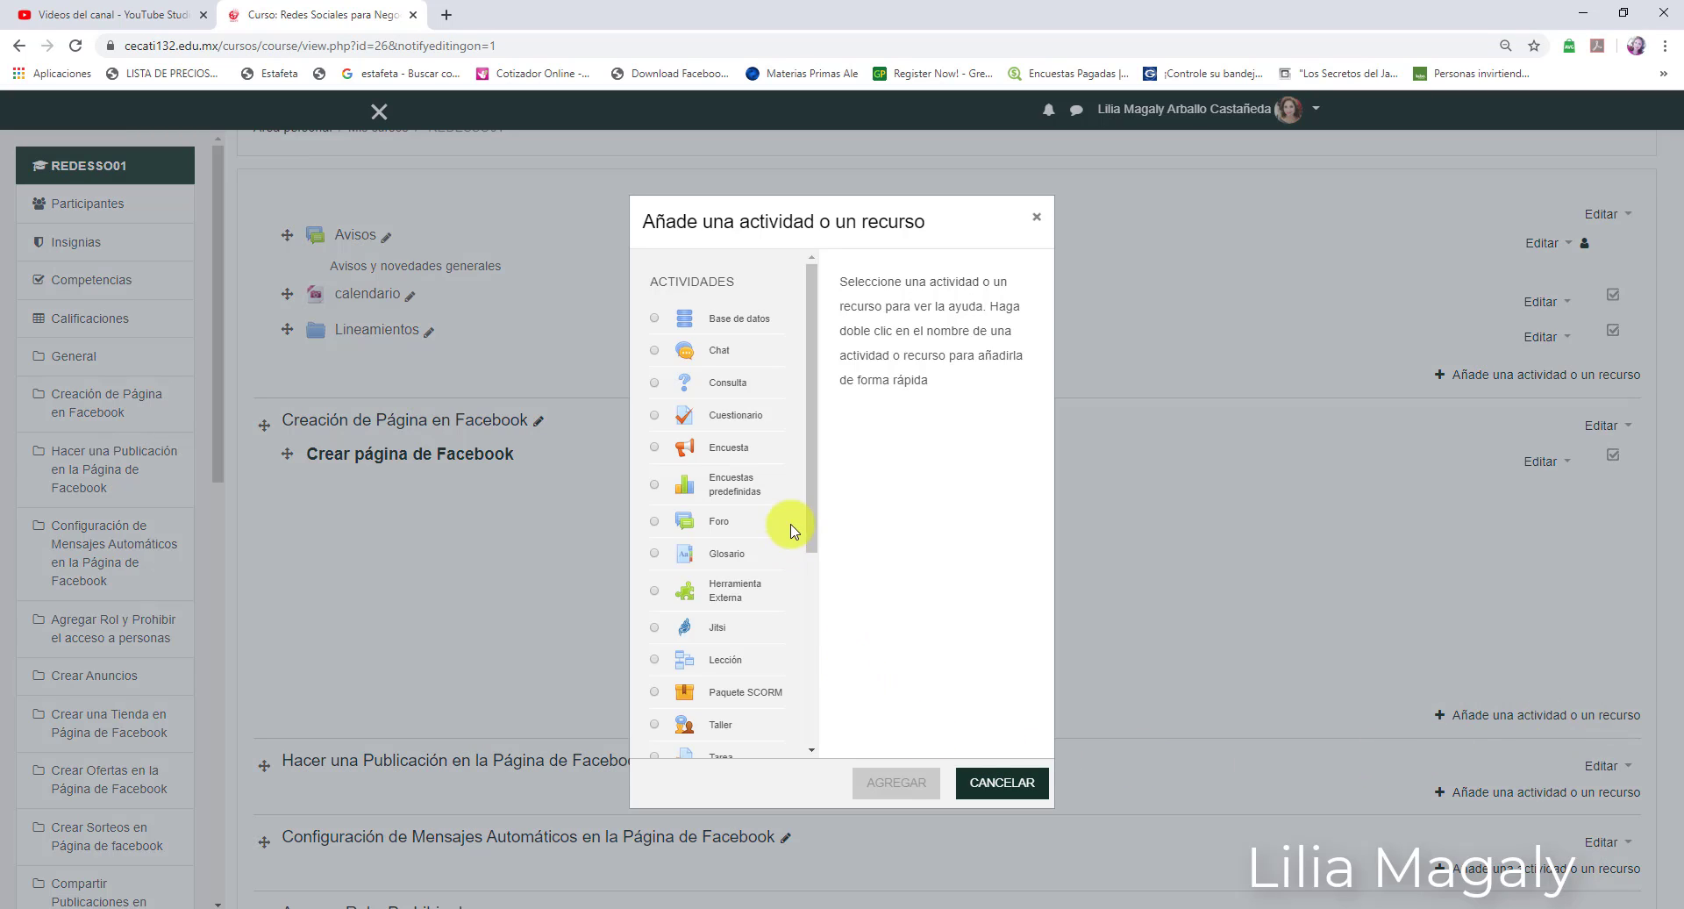
{"action": "left_click_drag", "start_coordinate": [805, 465], "coordinate": [801, 571]}
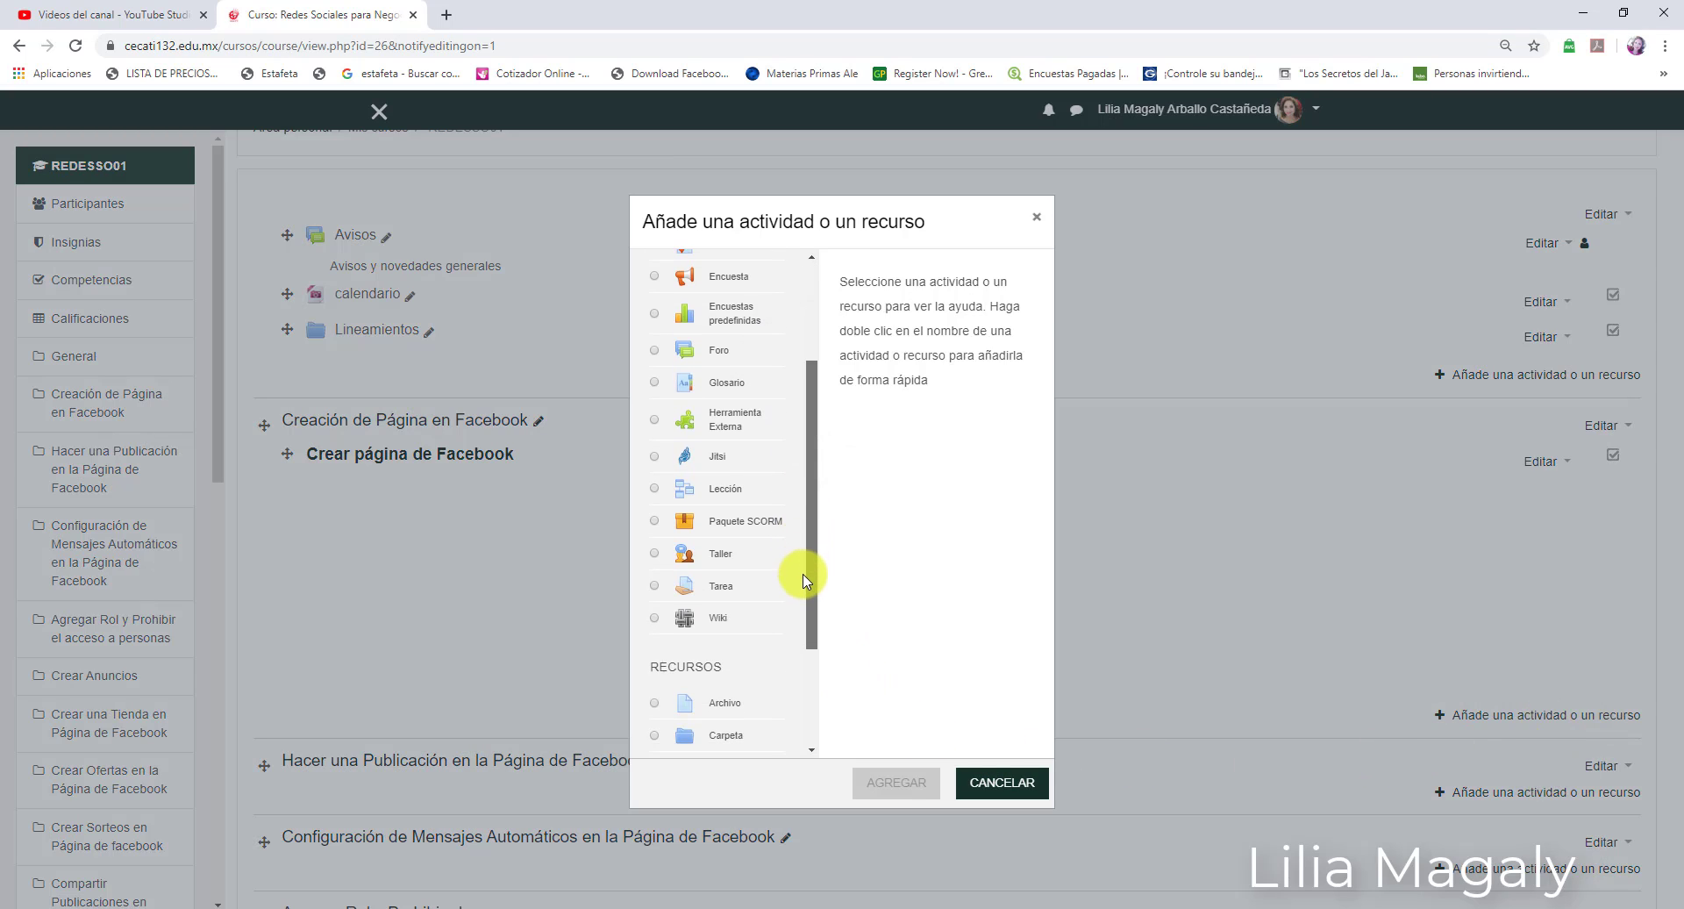
{"action": "left_click", "coordinate": [701, 569]}
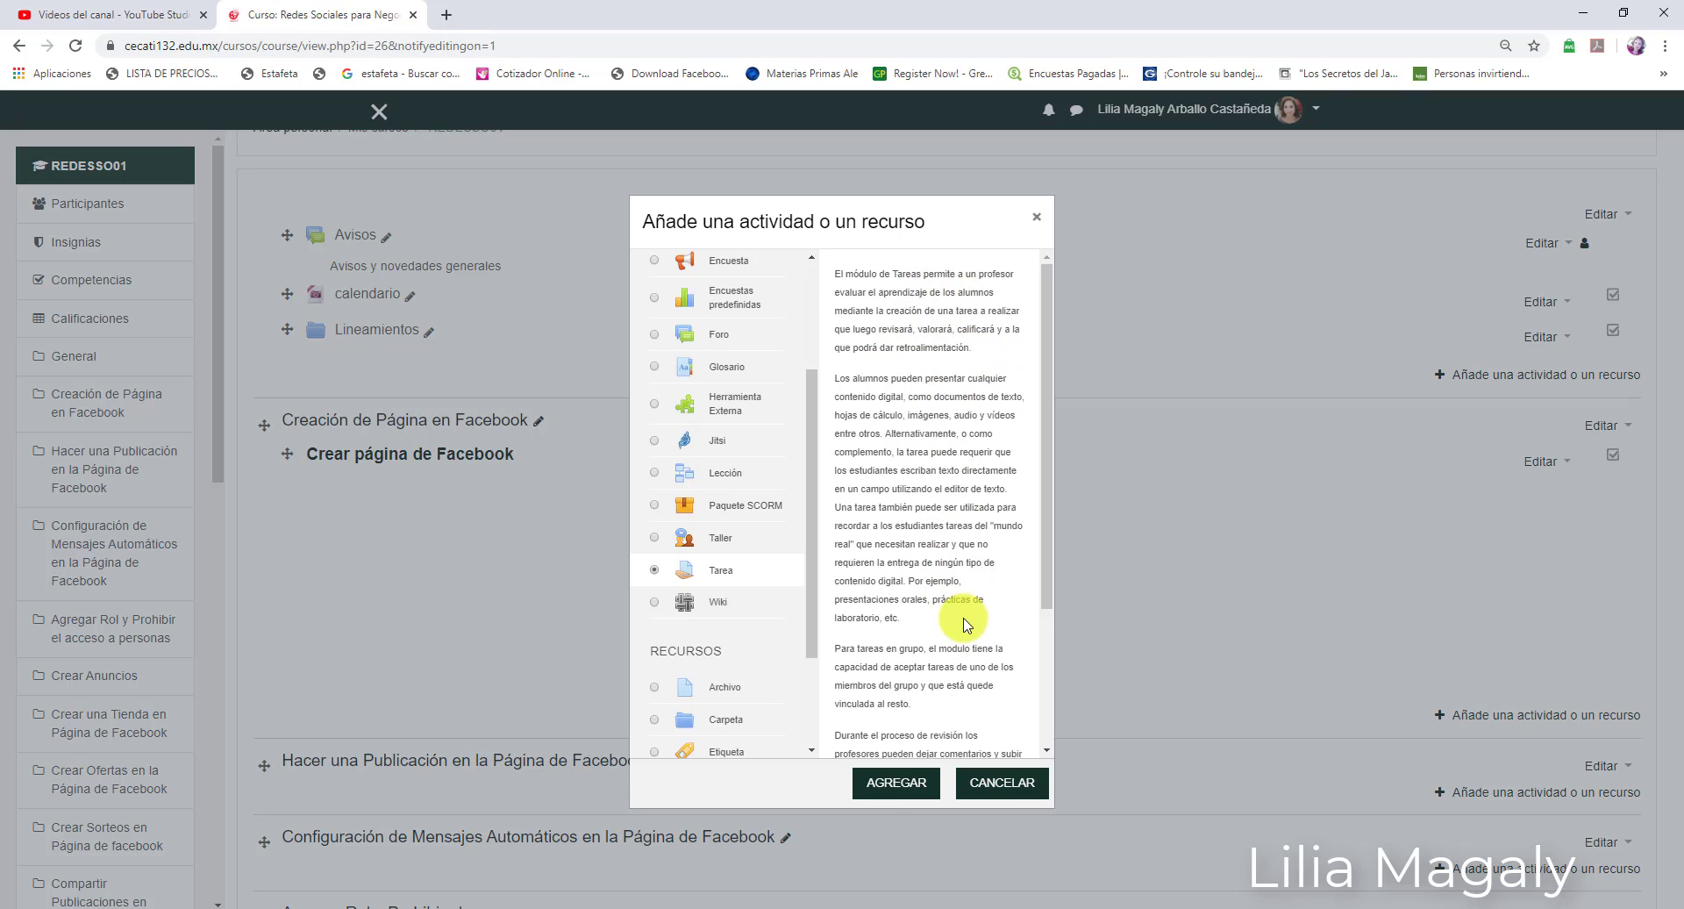
{"action": "left_click", "coordinate": [888, 787]}
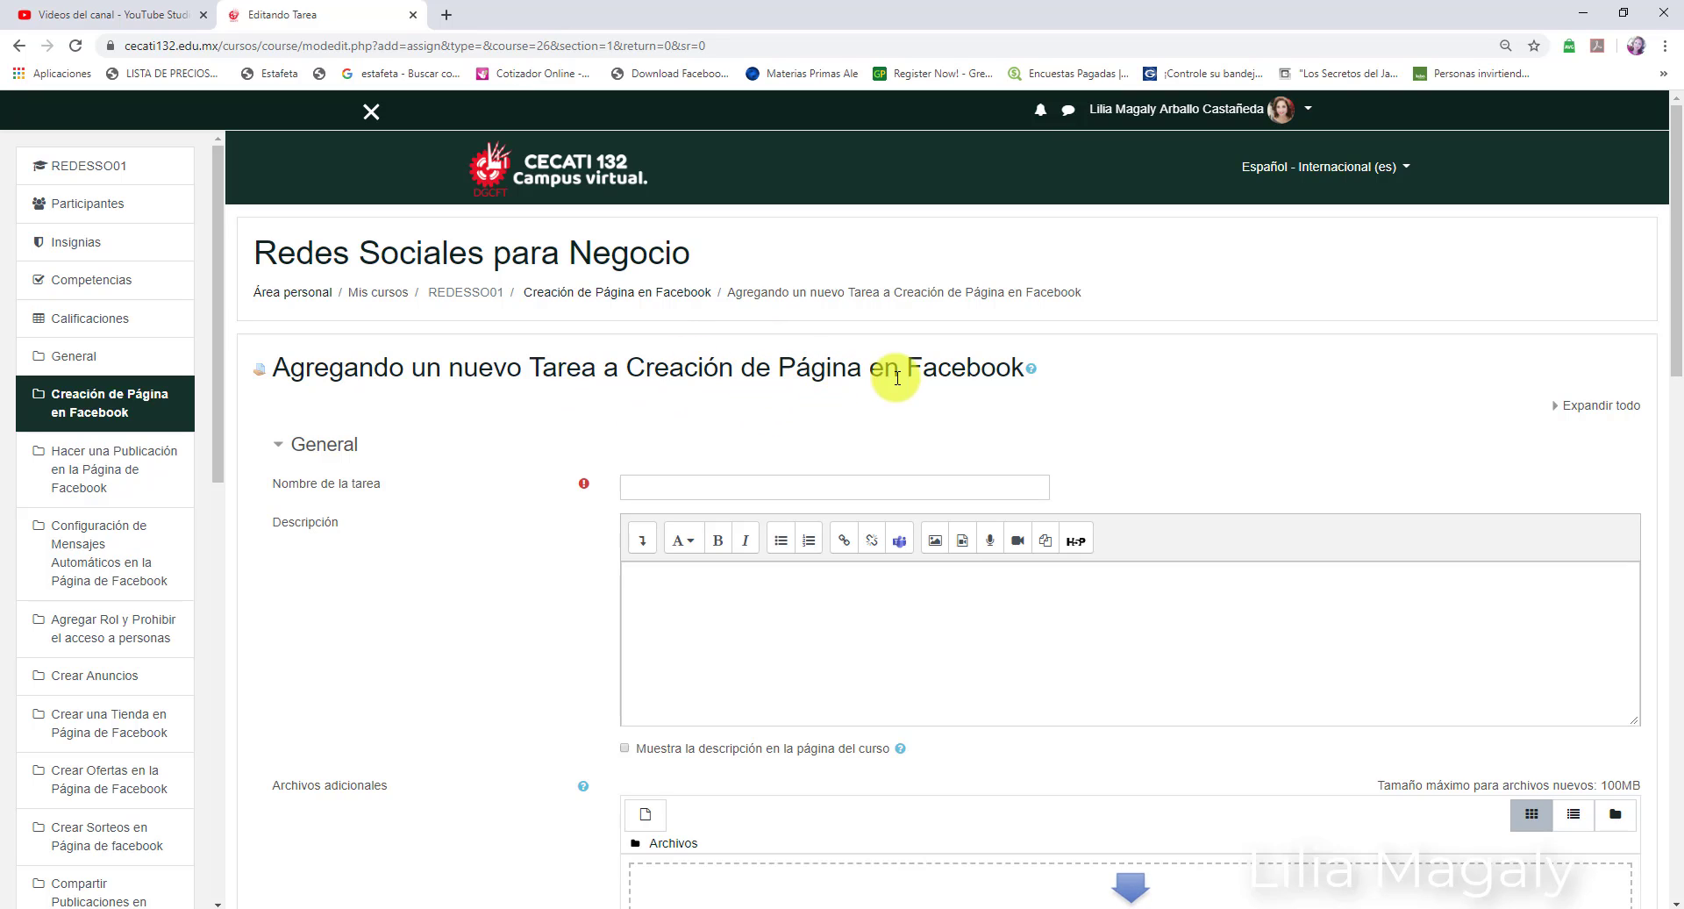
Step: Name the assignment "Tarea 1" and start its description with the bold line "Realiza lo siguiente:"
{"action": "left_click", "coordinate": [873, 486]}
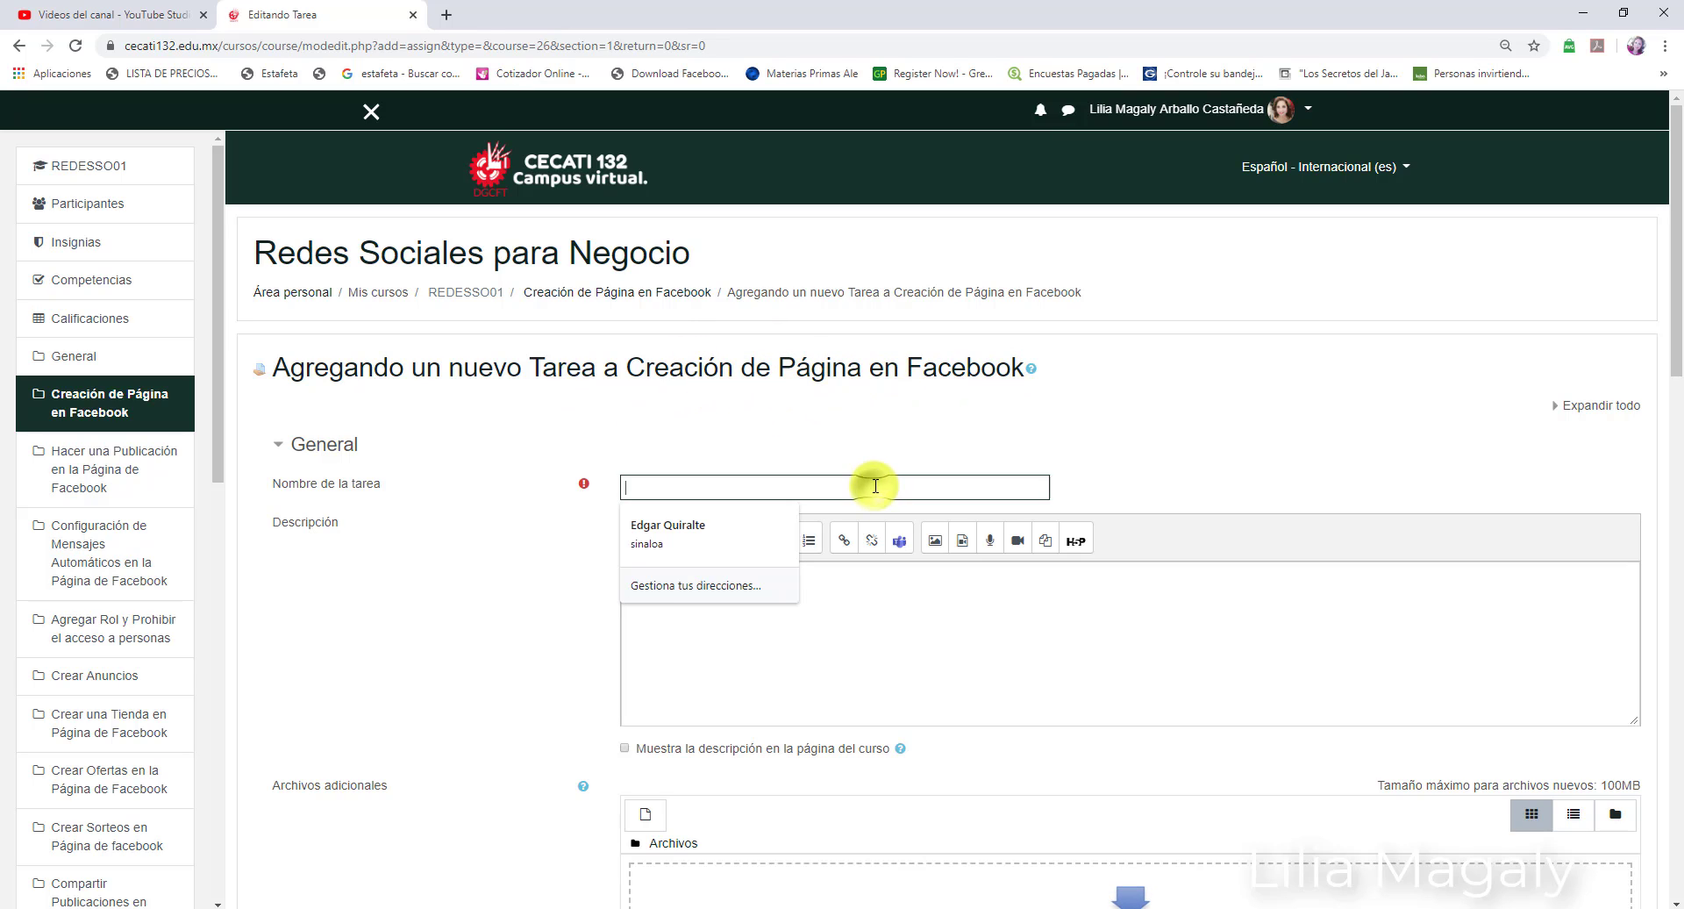
{"action": "type", "text": "Tarea 1"}
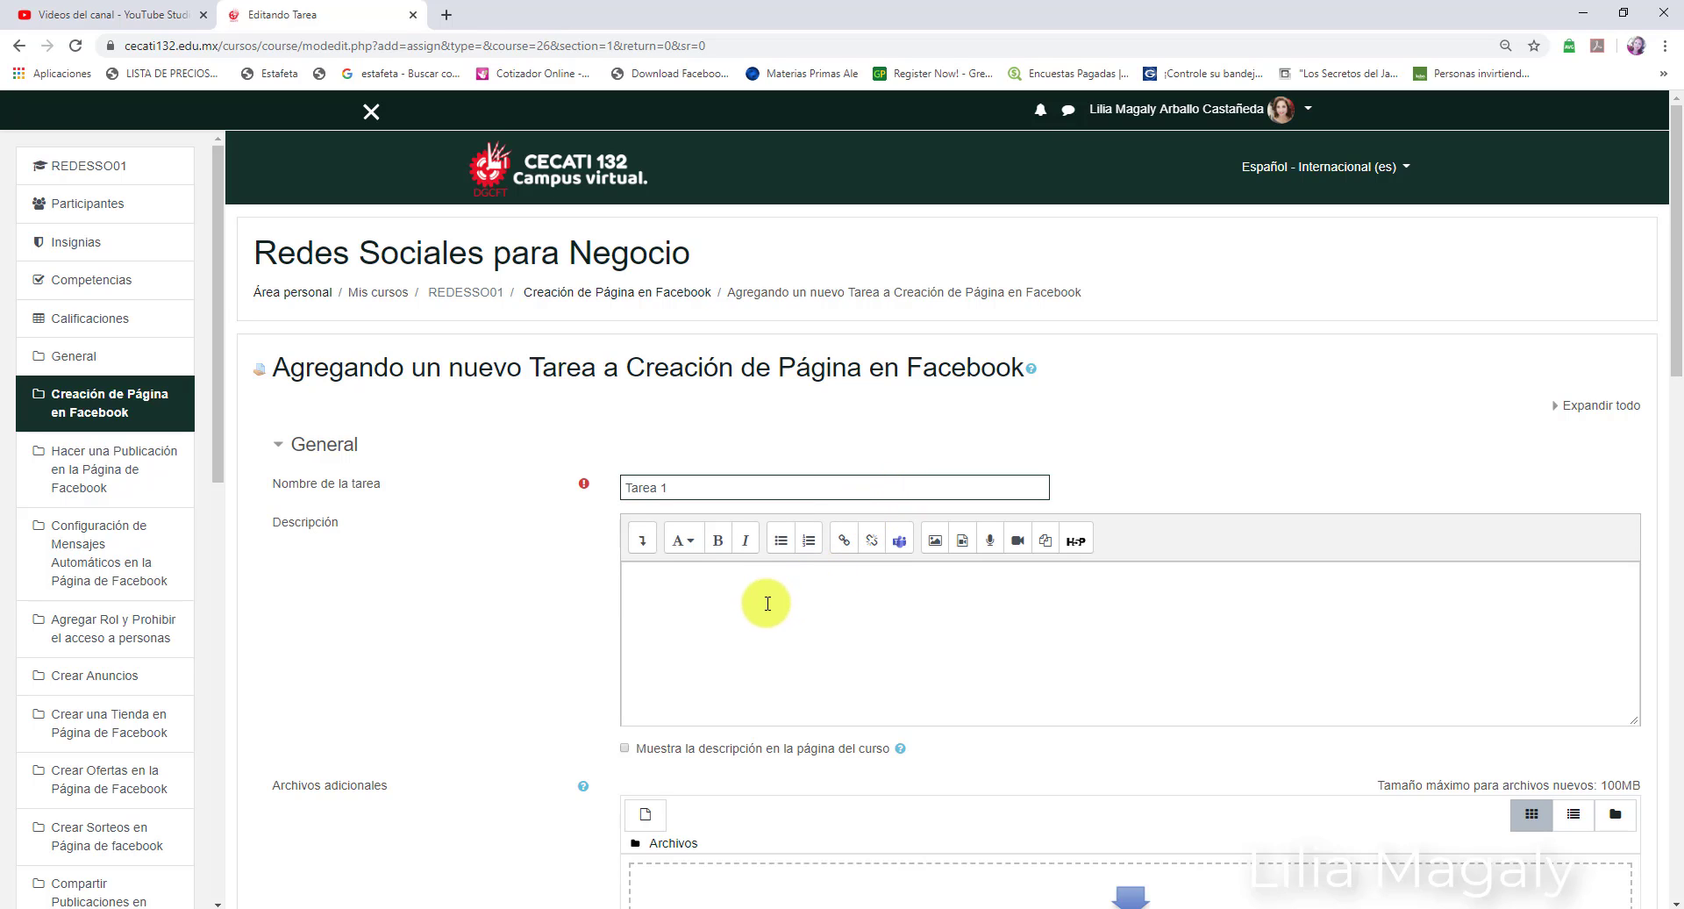
{"action": "left_click", "coordinate": [649, 593]}
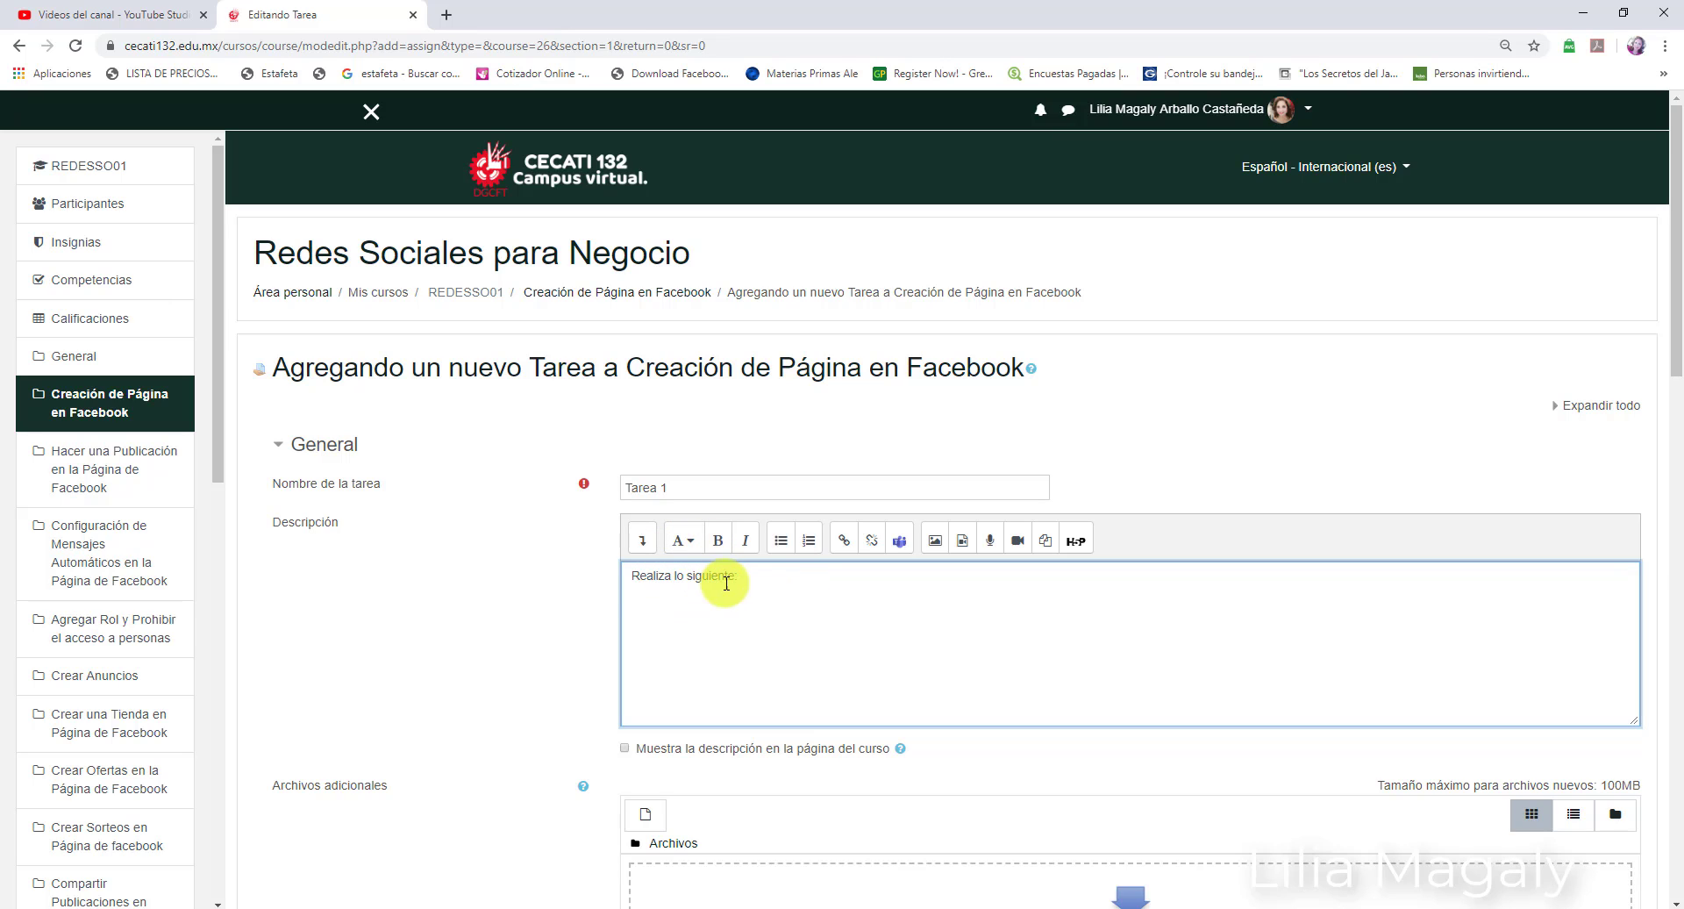
{"action": "left_click_drag", "start_coordinate": [744, 576], "coordinate": [624, 577]}
{"action": "left_click", "coordinate": [717, 541]}
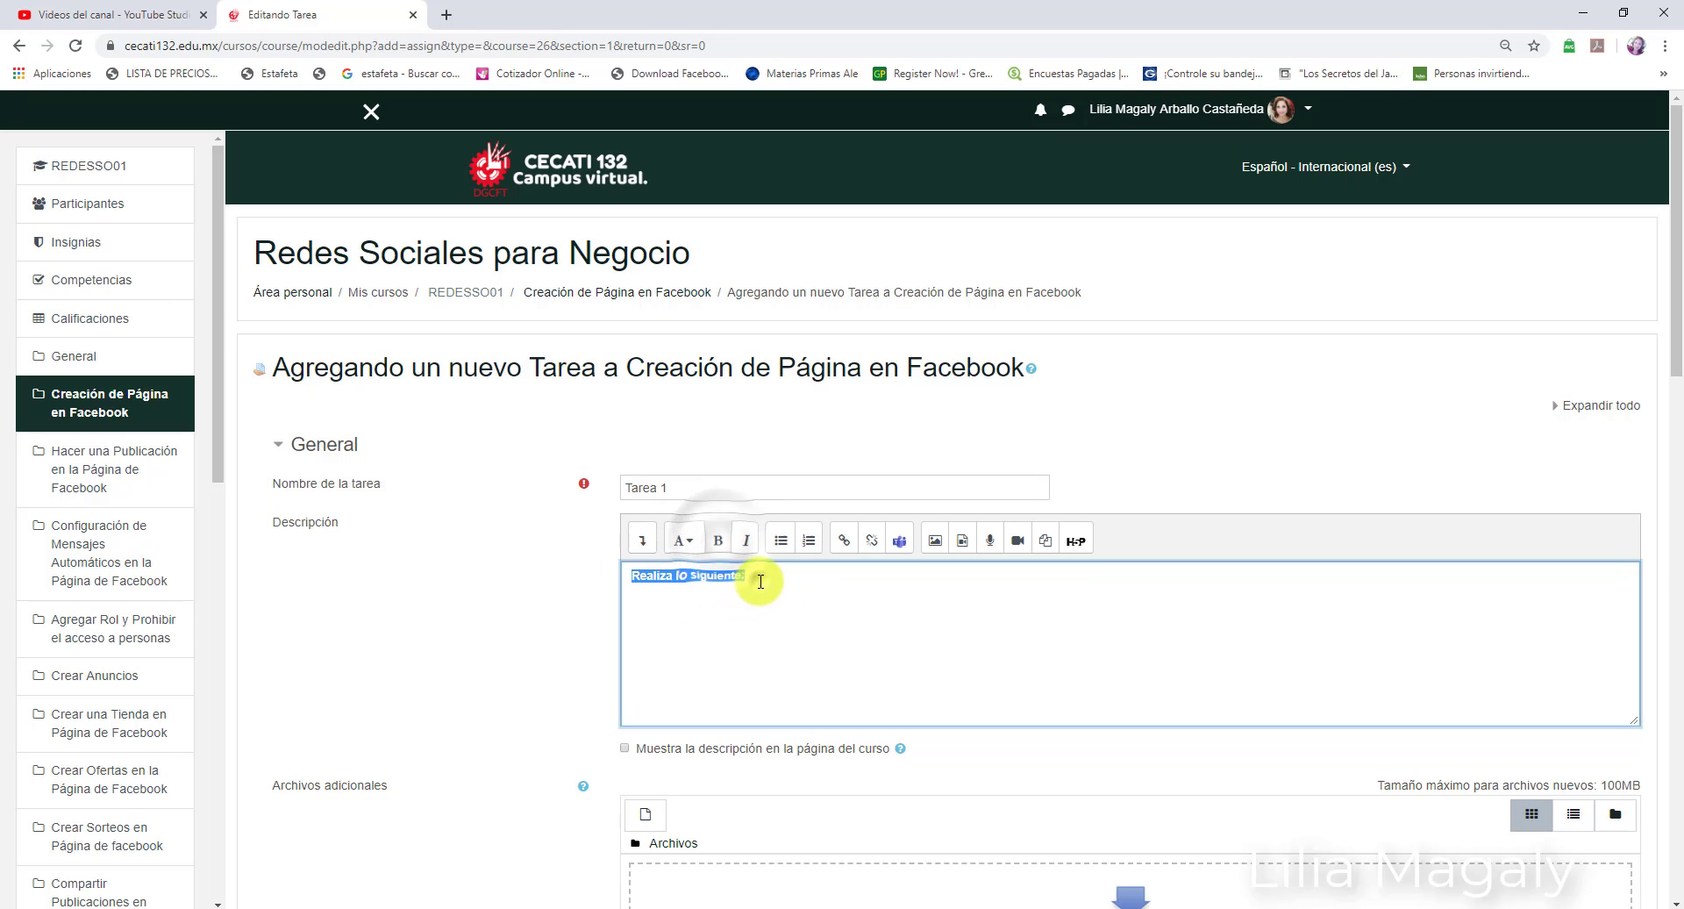
Step: Add the line "Crea una página" below the description's heading and format it as a non-bold bullet item
{"action": "left_click", "coordinate": [764, 602]}
{"action": "key", "text": "Return"}
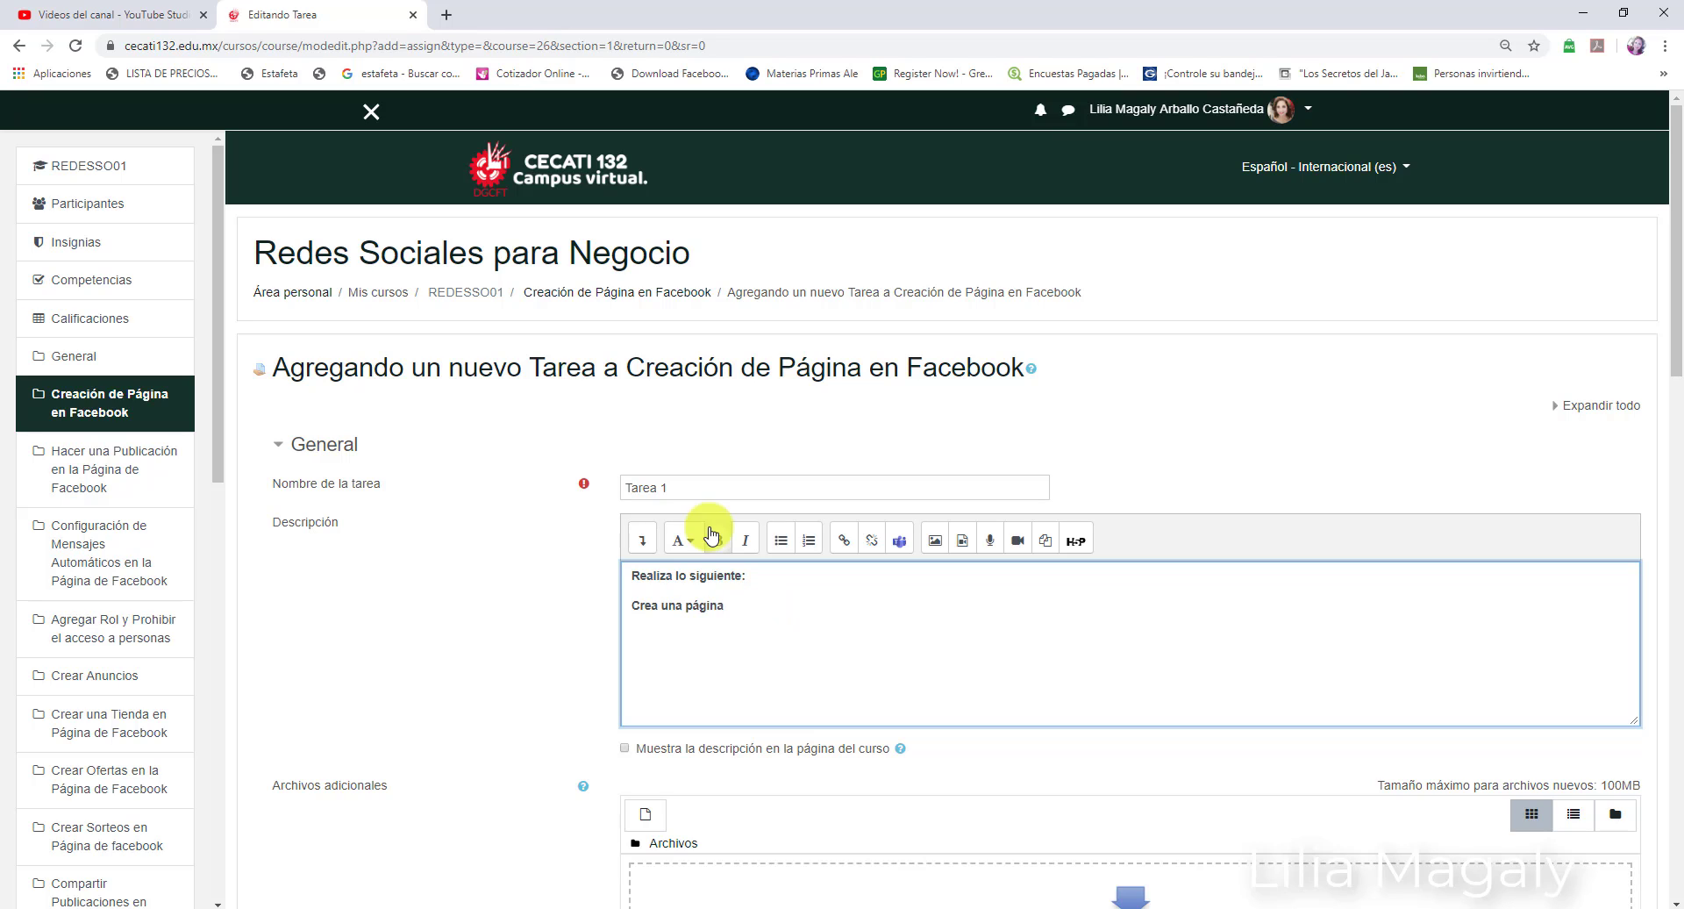
{"action": "left_click_drag", "start_coordinate": [724, 607], "coordinate": [682, 579]}
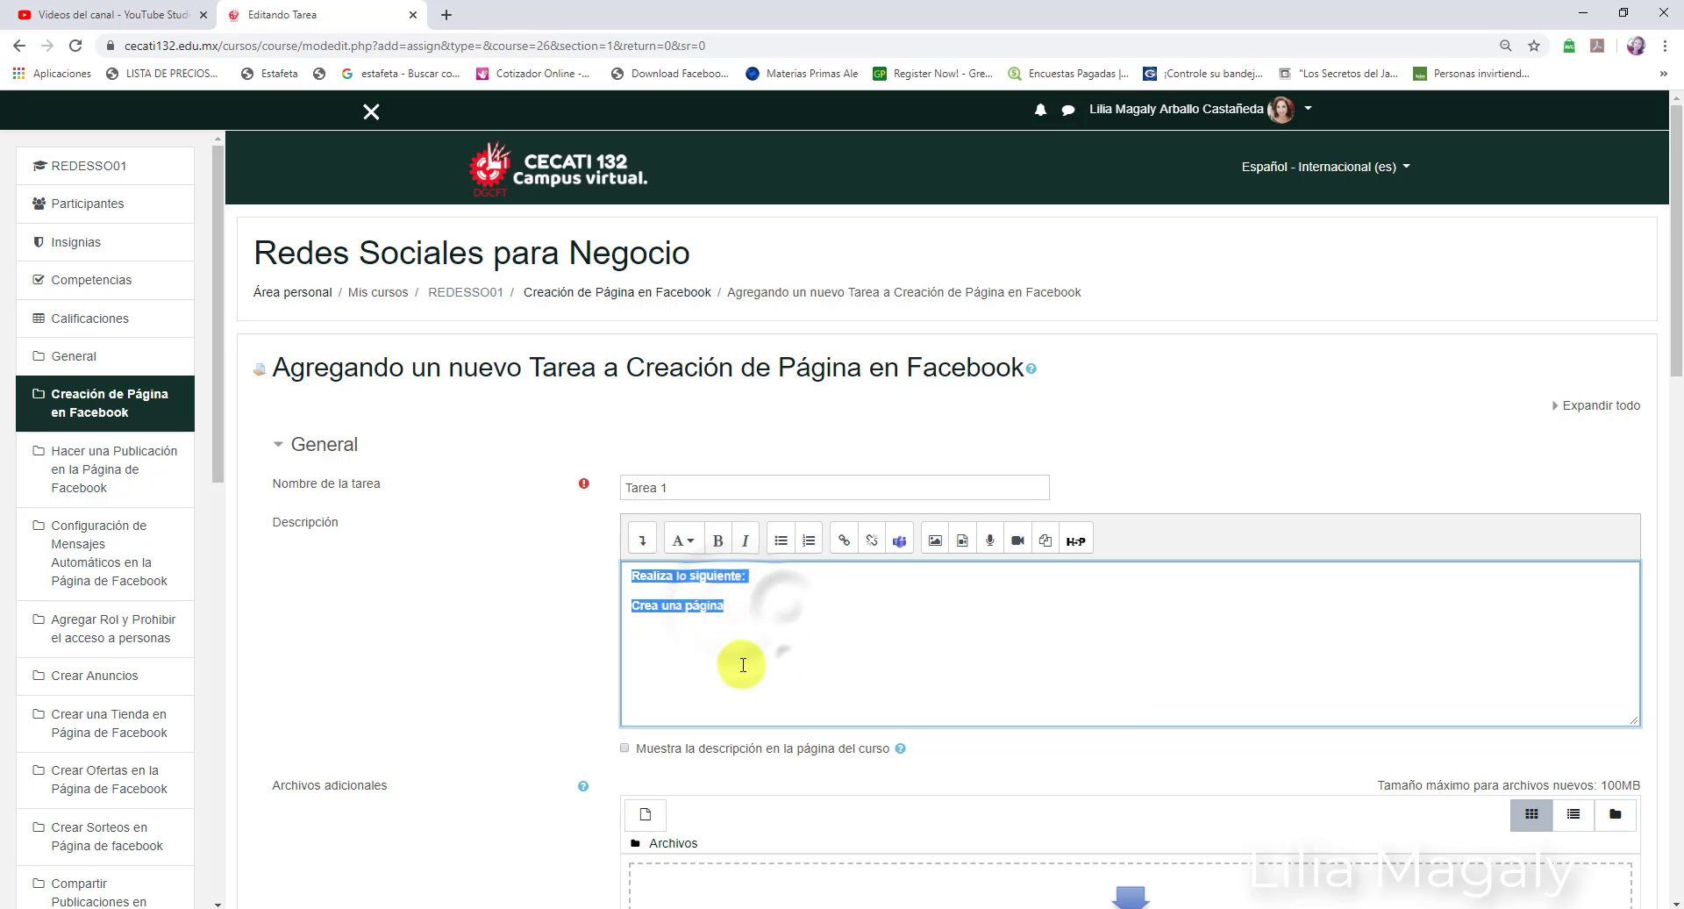
{"action": "left_click", "coordinate": [701, 607]}
{"action": "left_click_drag", "start_coordinate": [688, 605], "coordinate": [630, 607]}
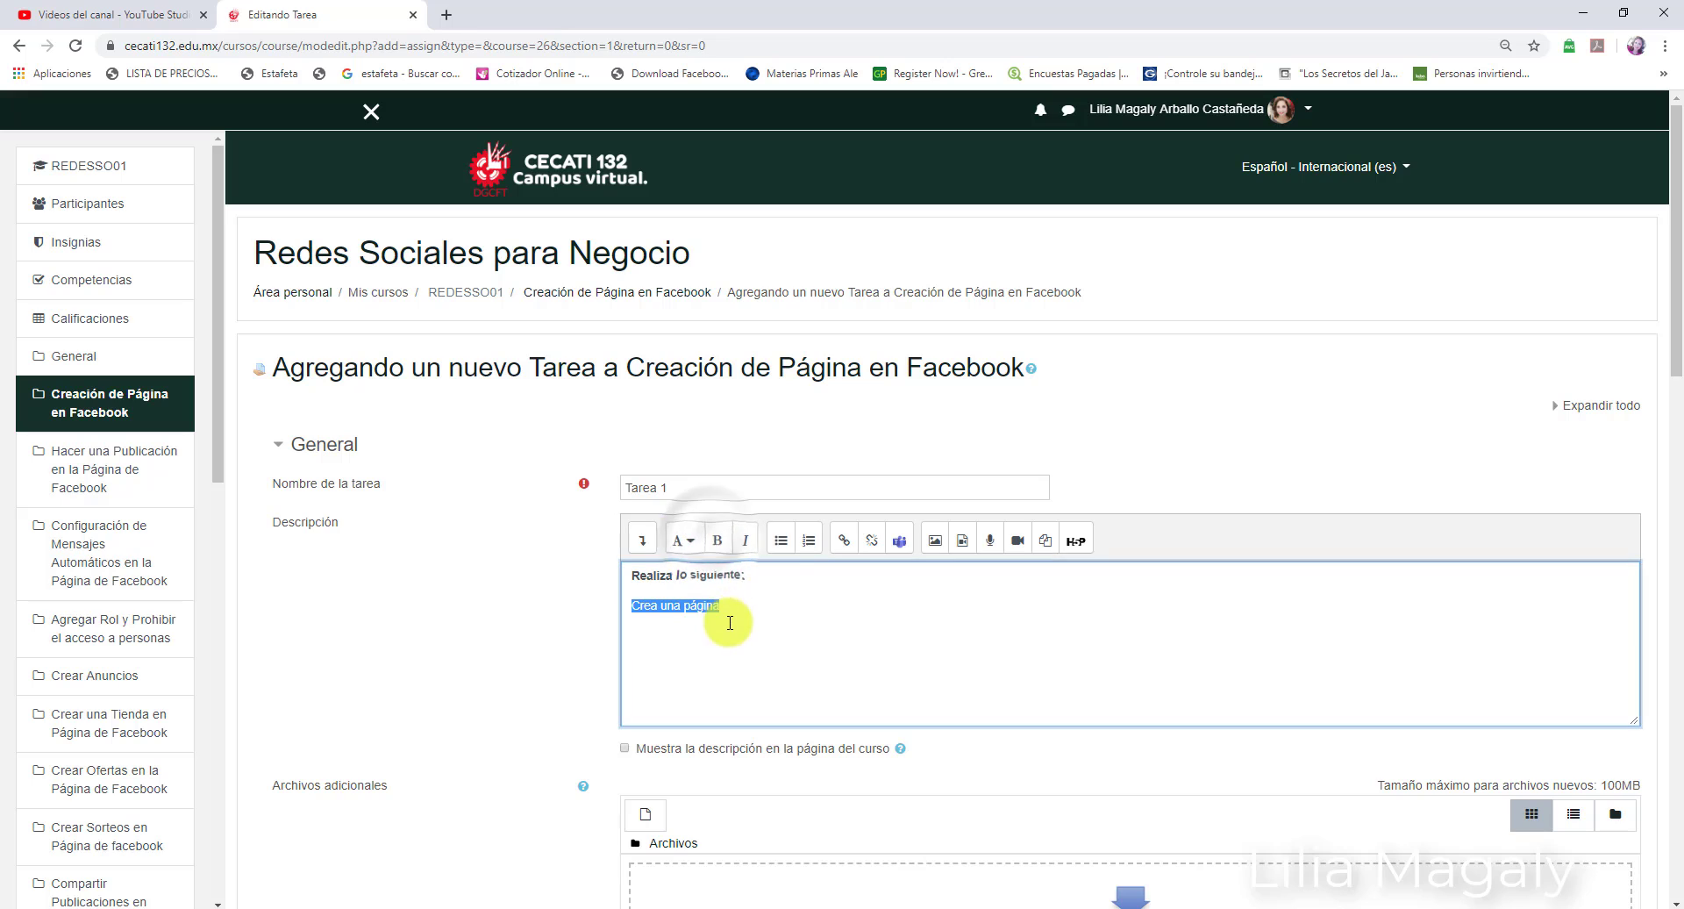
{"action": "left_click", "coordinate": [779, 542]}
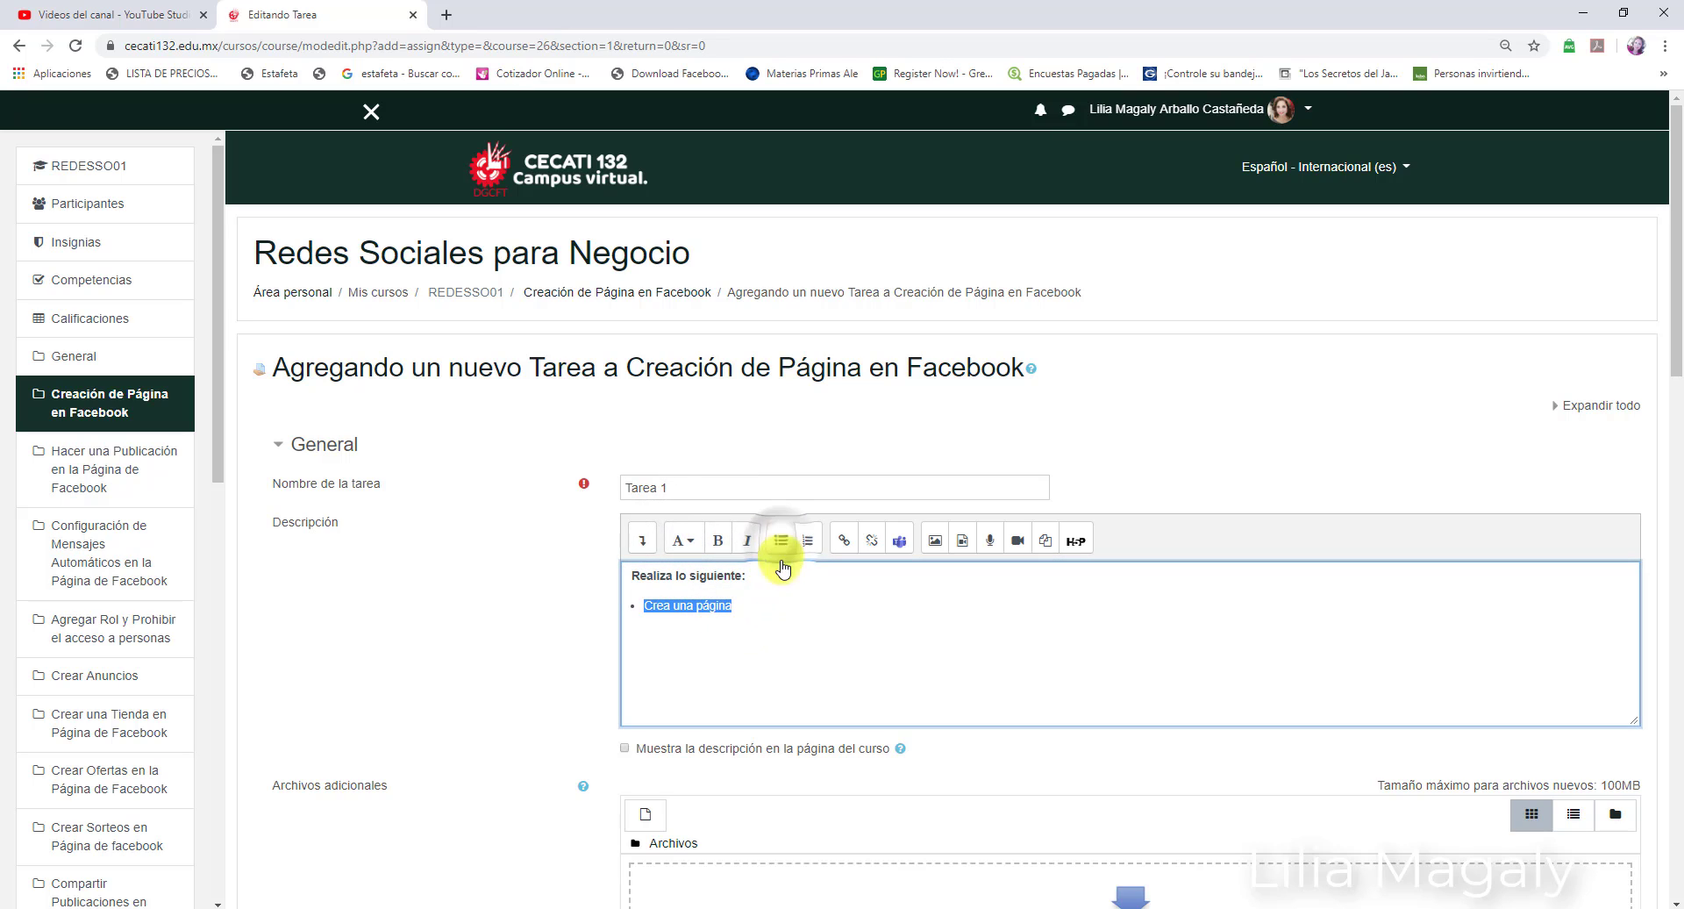
Step: Add a second bullet to the description reading "guardala como..,..... subelo al apartado de tarea"
{"action": "left_click", "coordinate": [776, 614]}
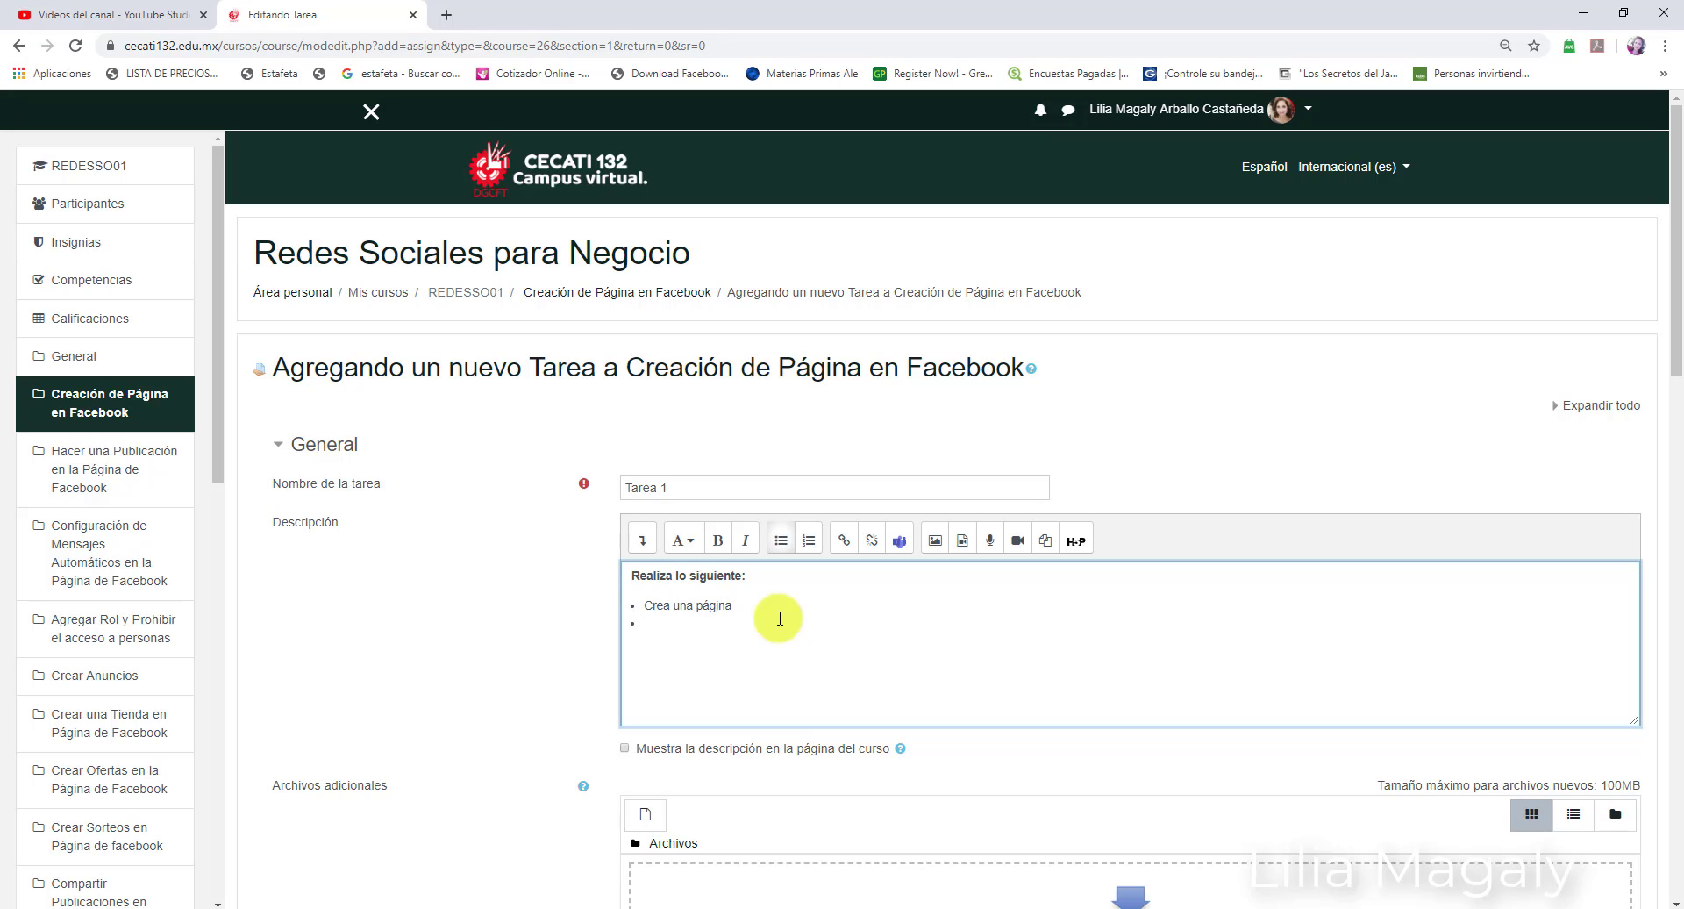
{"action": "type", "text": "guardalo"}
{"action": "type", "text": "como..,..... subelo al apartado de tarea"}
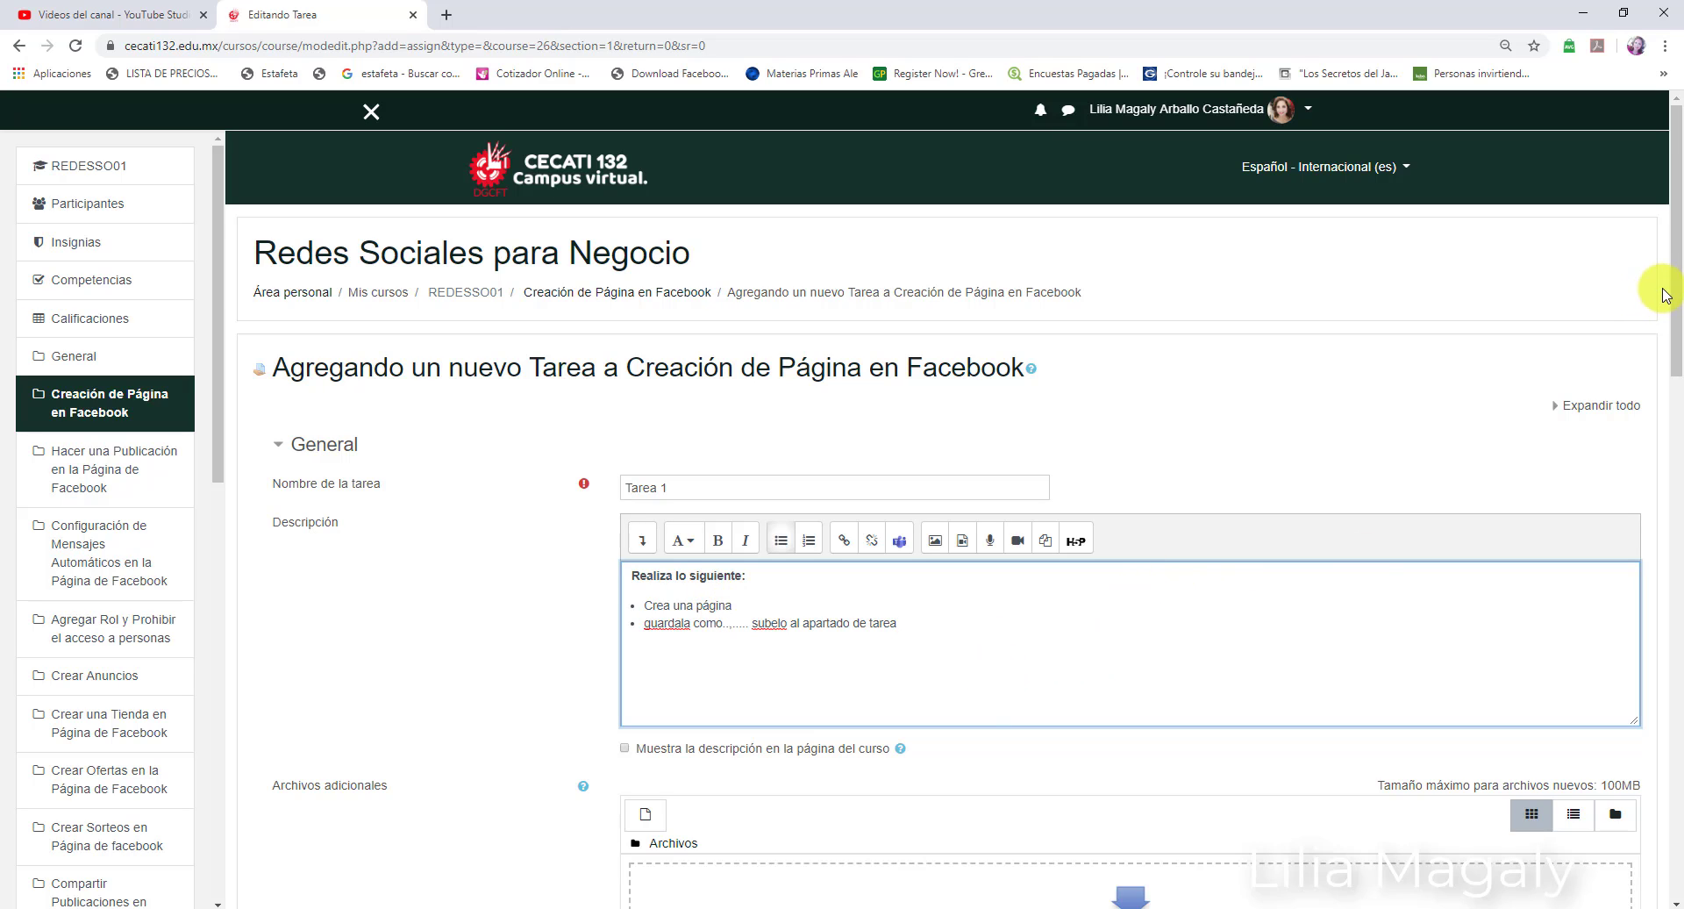
Step: Upload Tarea 1.pdf from the Curso Camtasia folder as an additional file of the assignment, saved as "tarea 1"
{"action": "left_click_drag", "start_coordinate": [1665, 292], "coordinate": [1427, 402]}
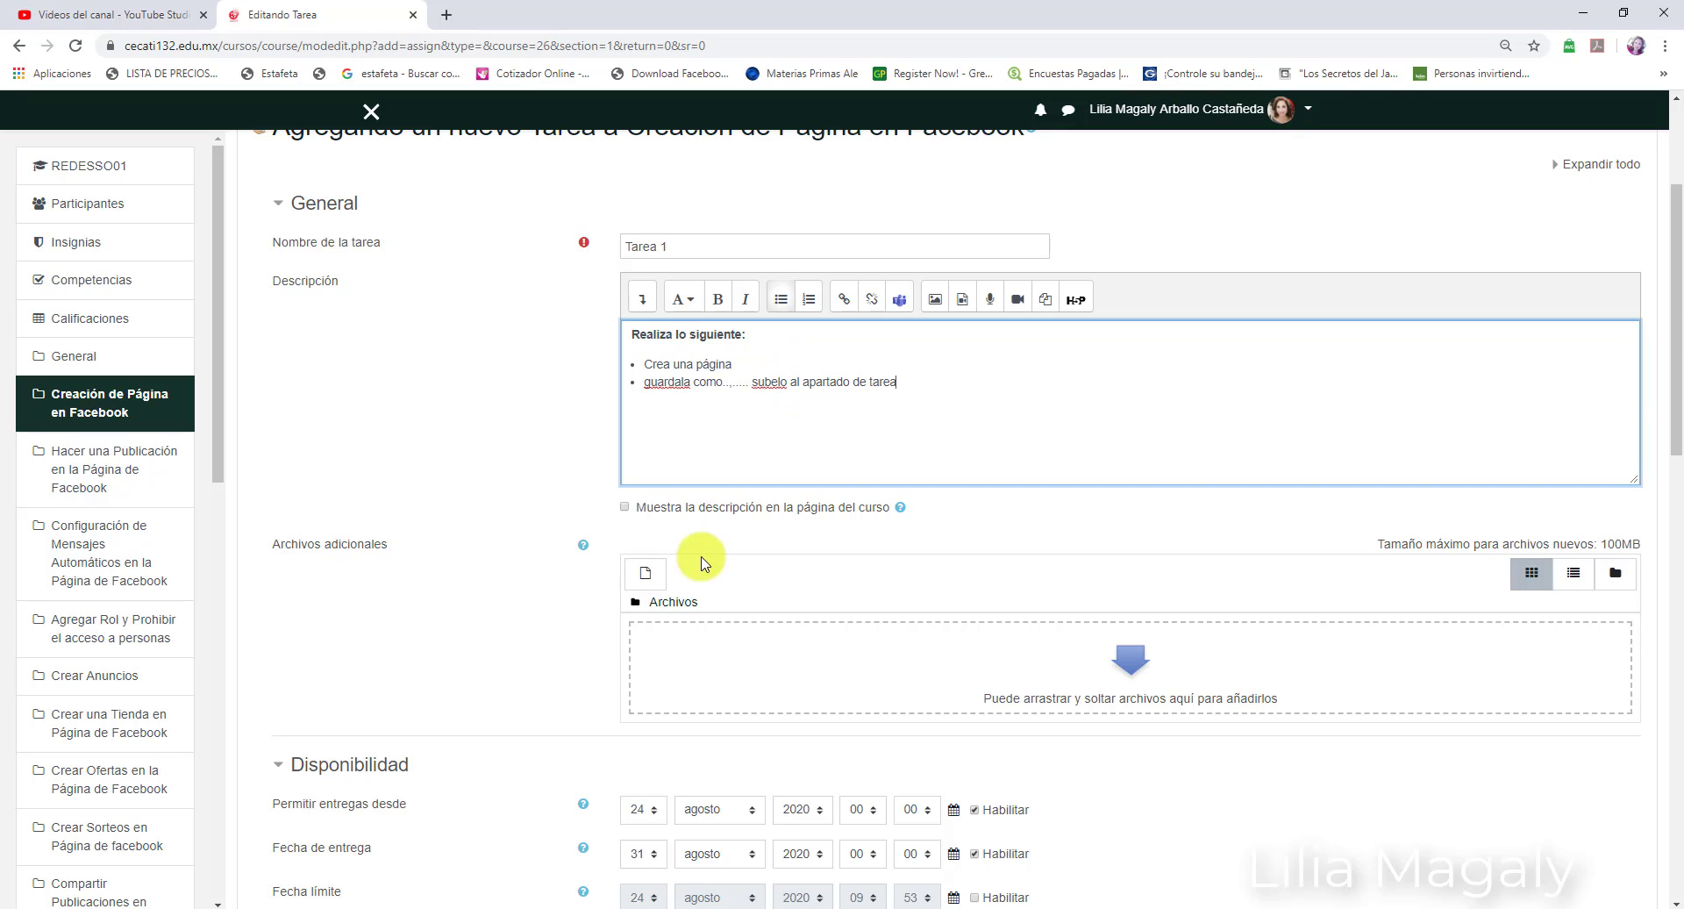
{"action": "left_click", "coordinate": [651, 581]}
{"action": "left_click", "coordinate": [579, 423]}
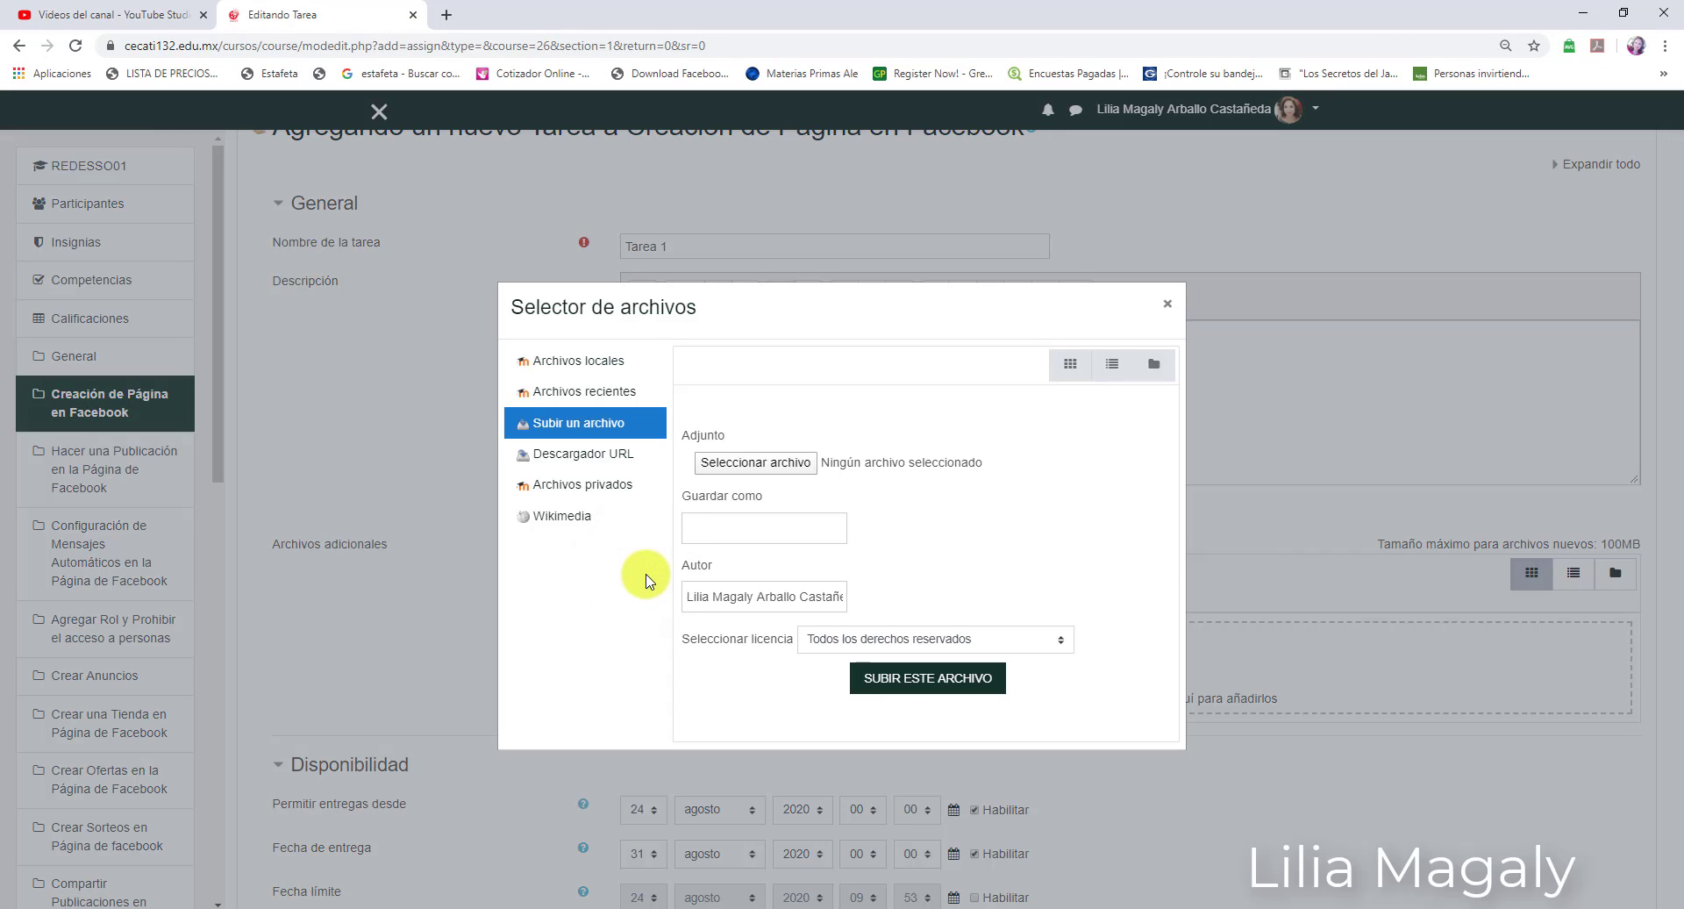
{"action": "left_click", "coordinate": [735, 465]}
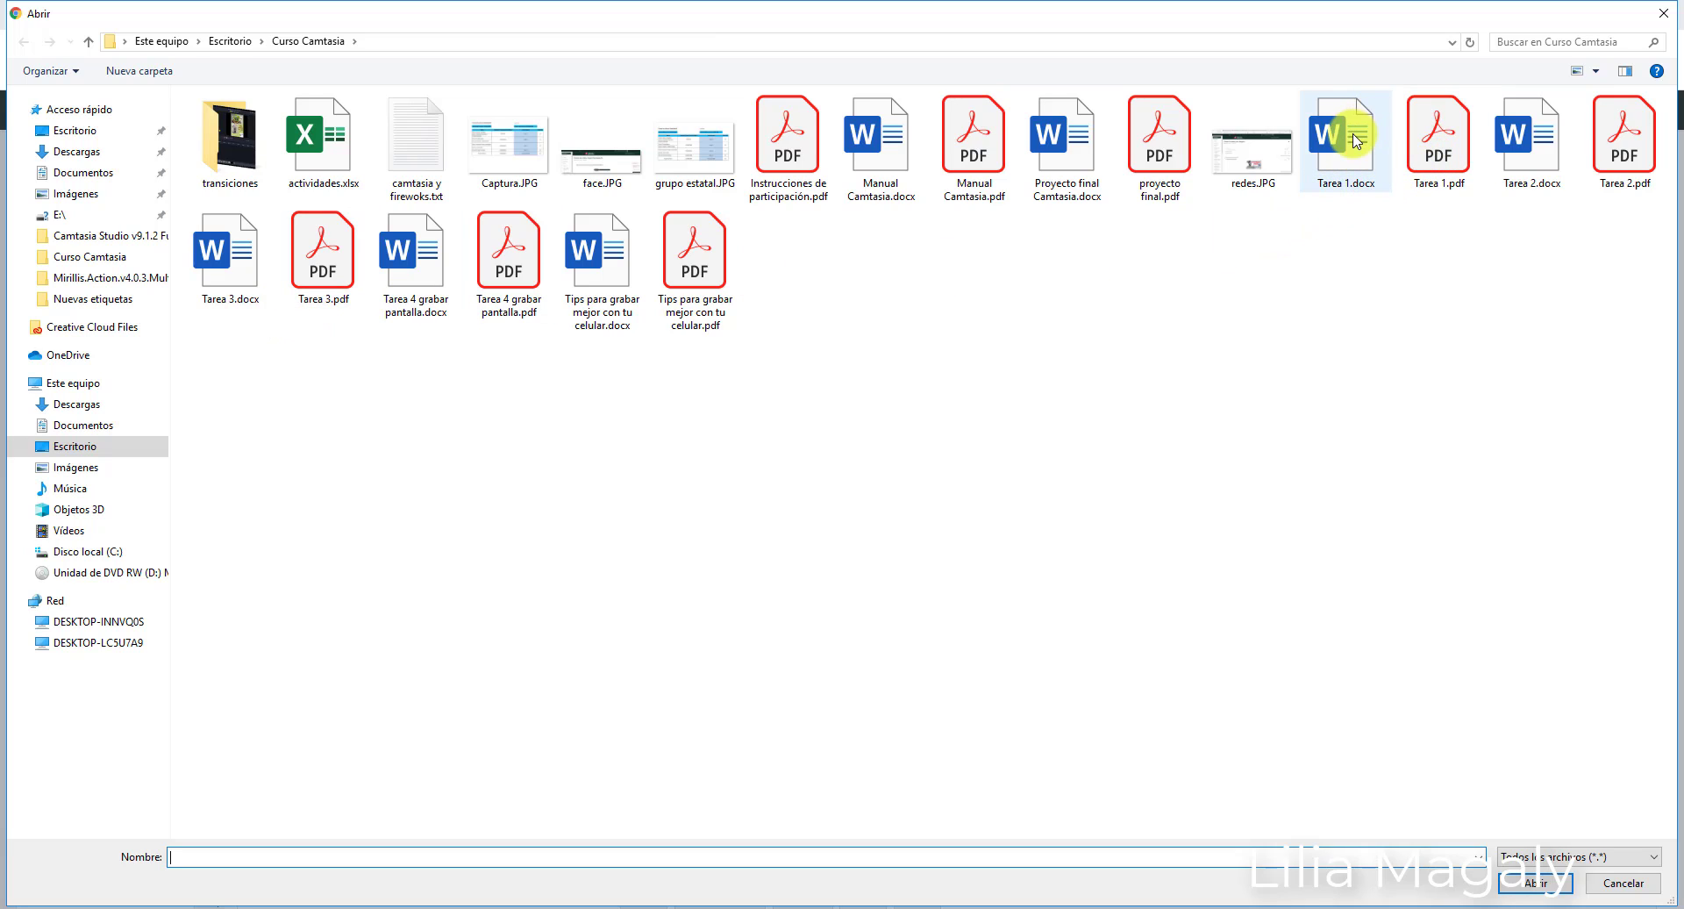
{"action": "left_click", "coordinate": [1443, 155]}
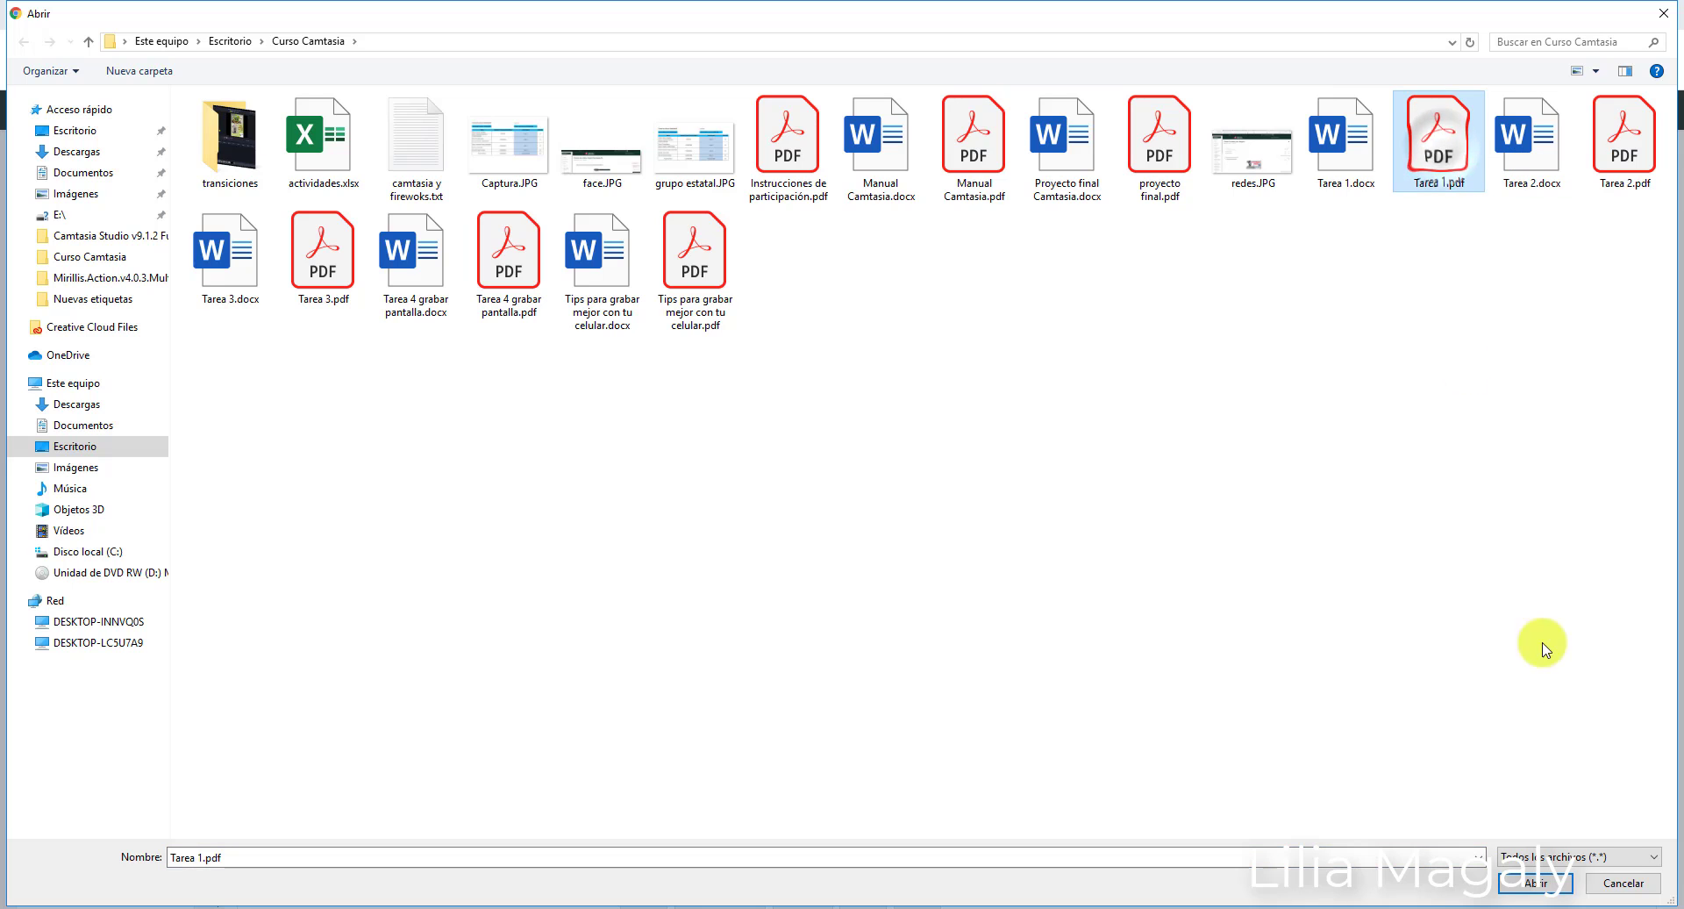
{"action": "left_click", "coordinate": [1533, 882]}
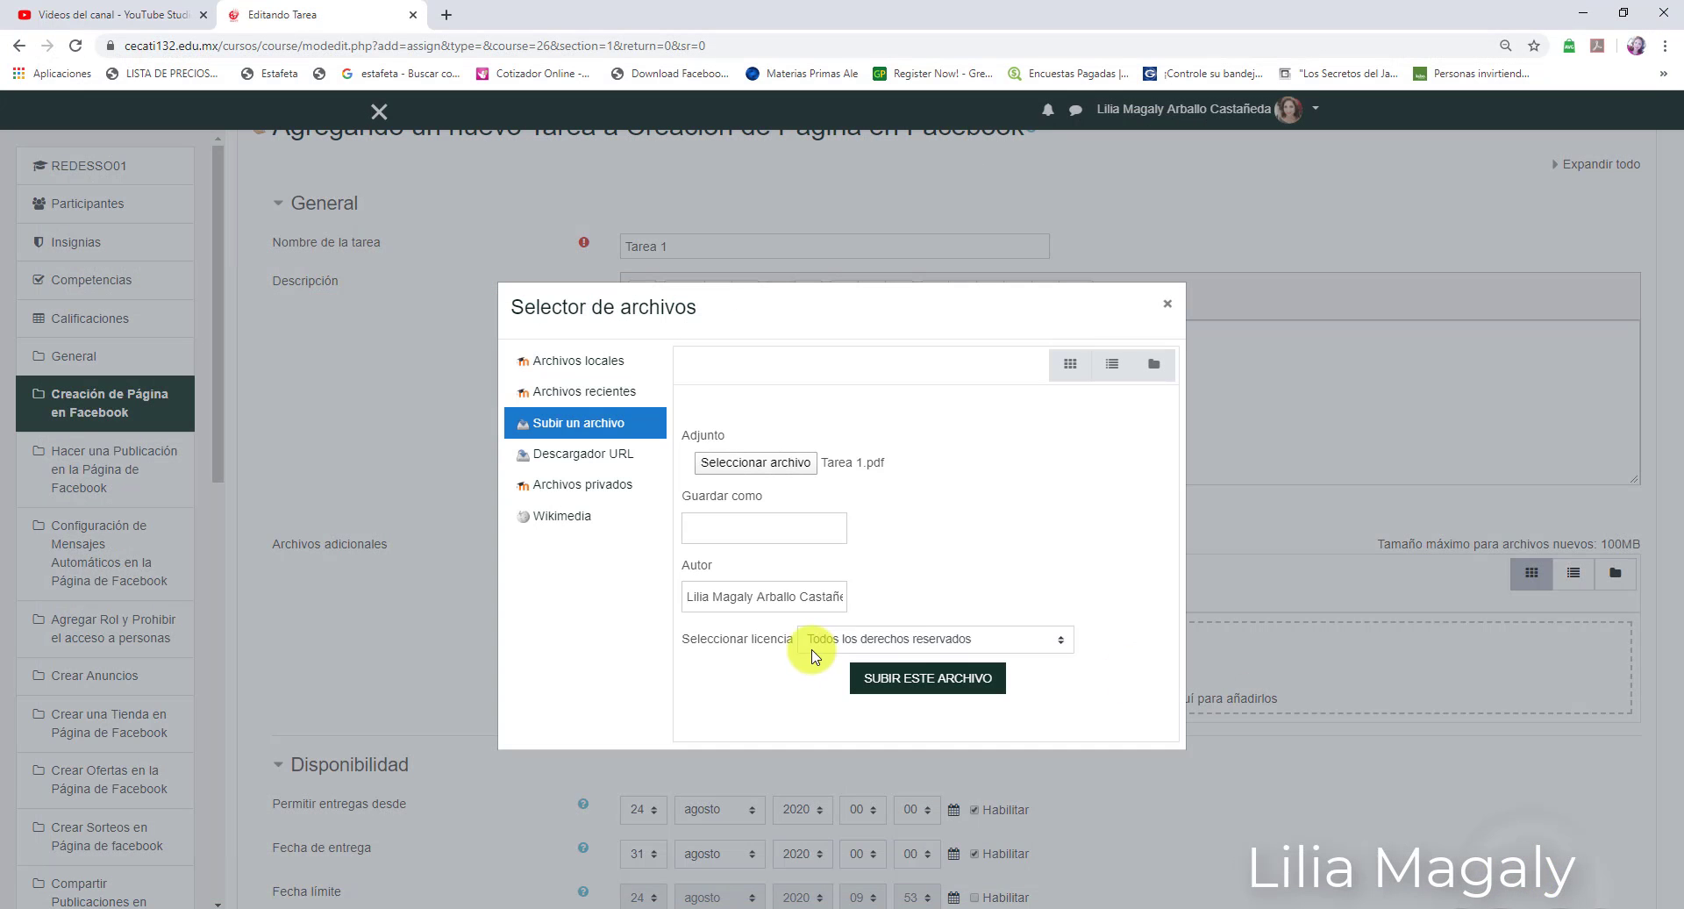
{"action": "left_click", "coordinate": [762, 529]}
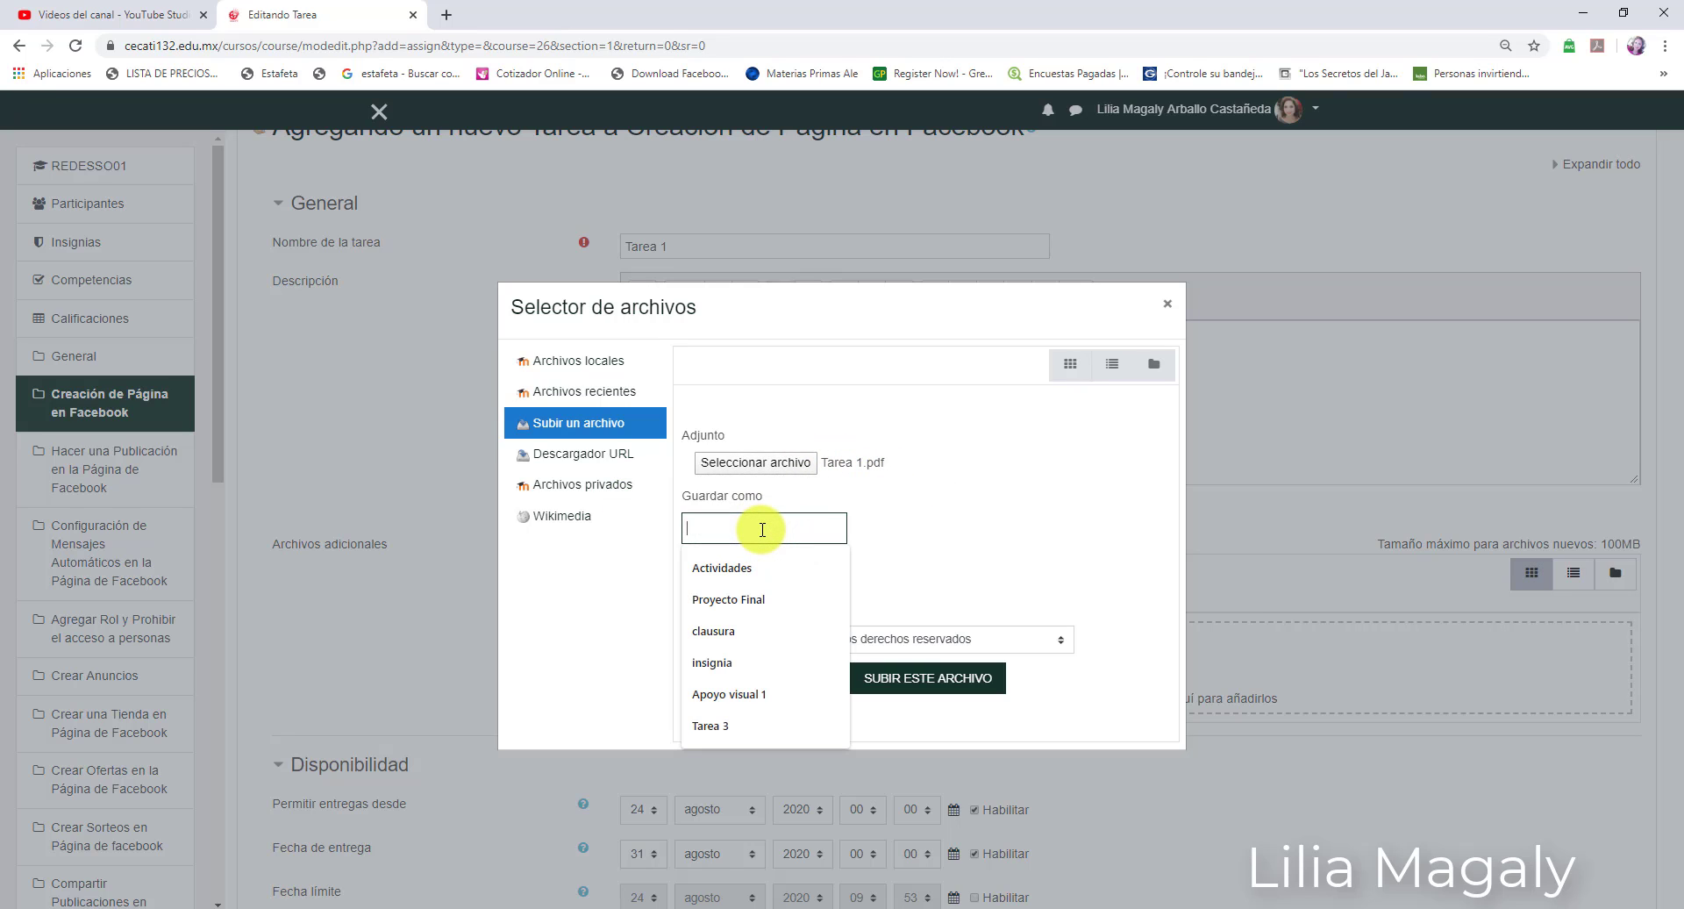
{"action": "type", "text": "tarea"}
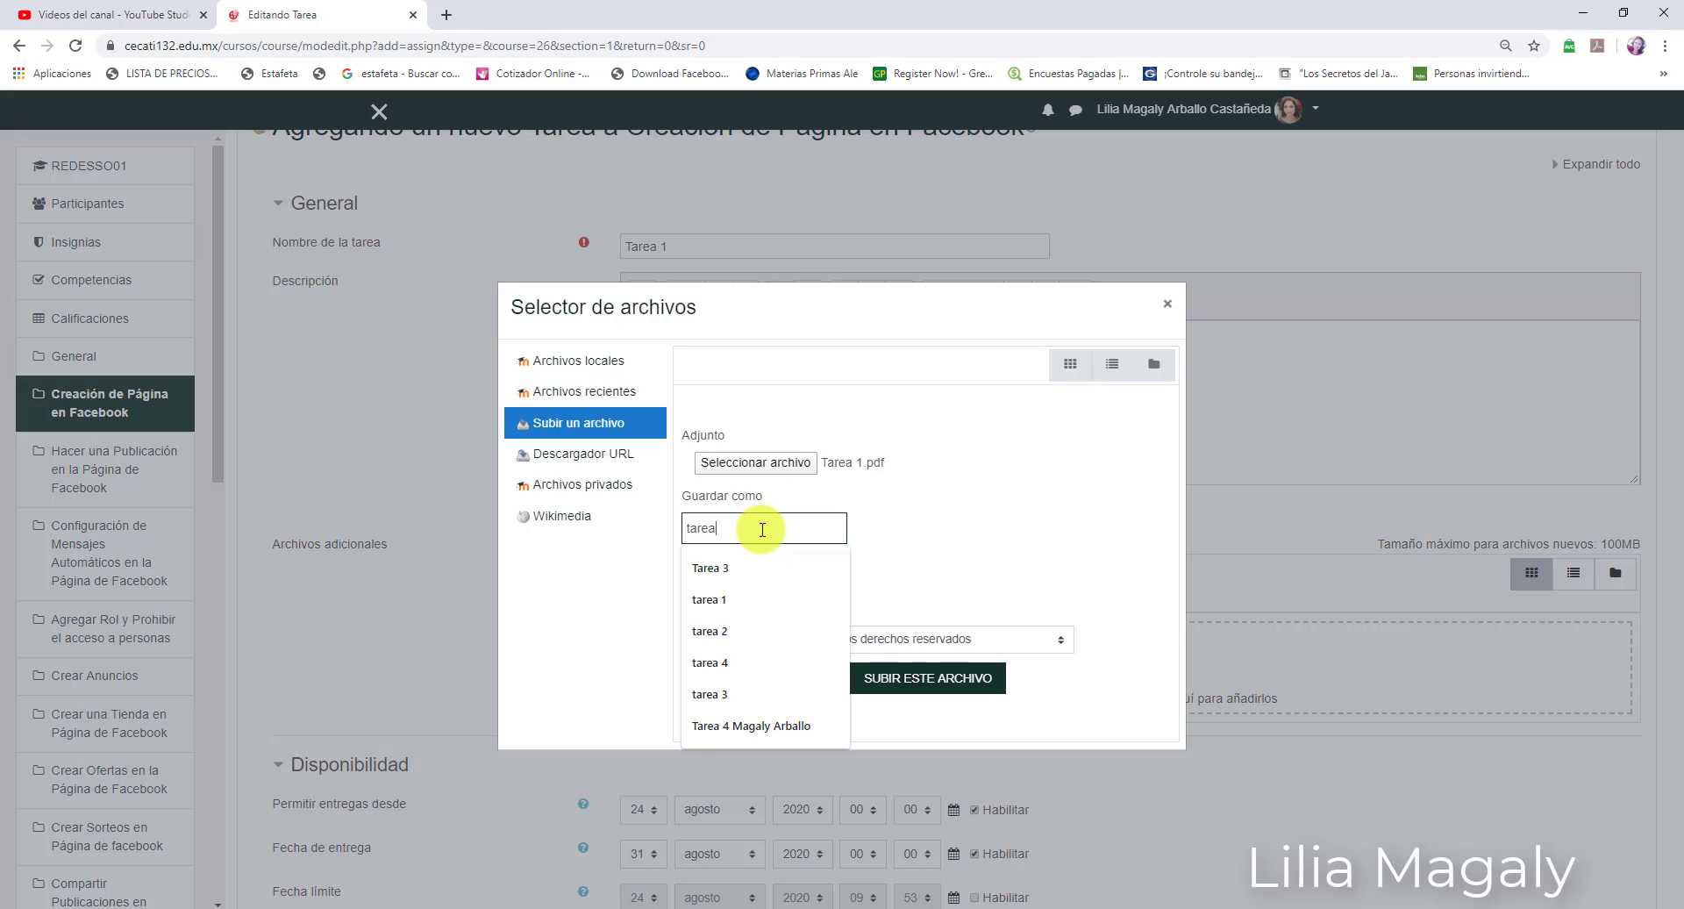
{"action": "type", "text": " 1"}
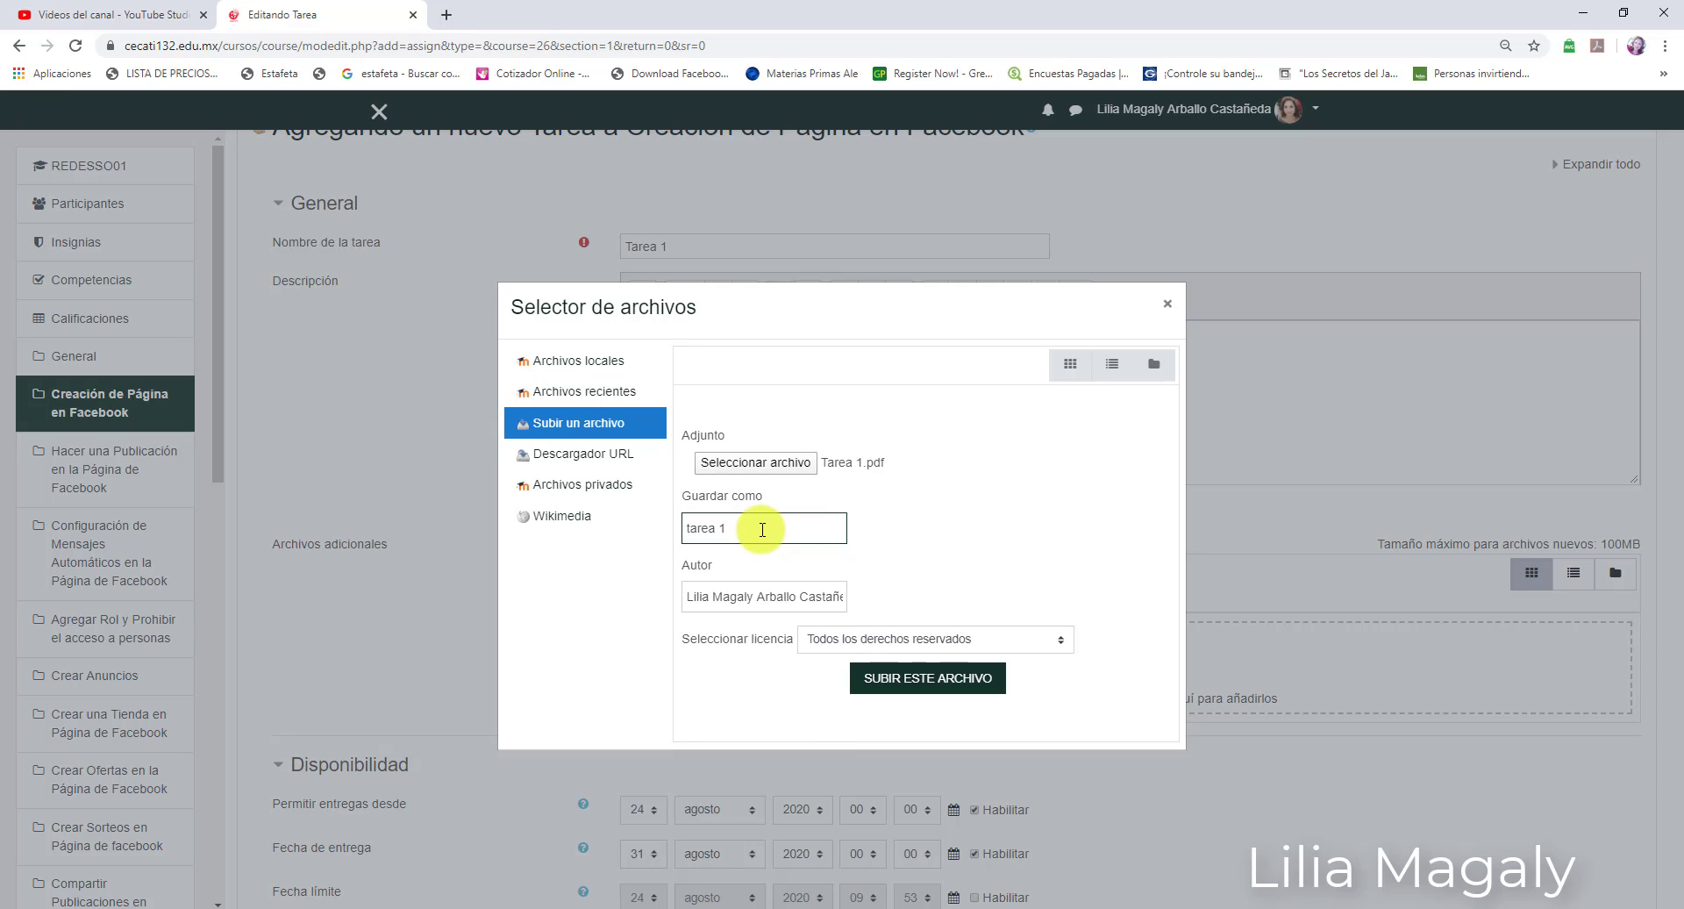
{"action": "left_click", "coordinate": [896, 681]}
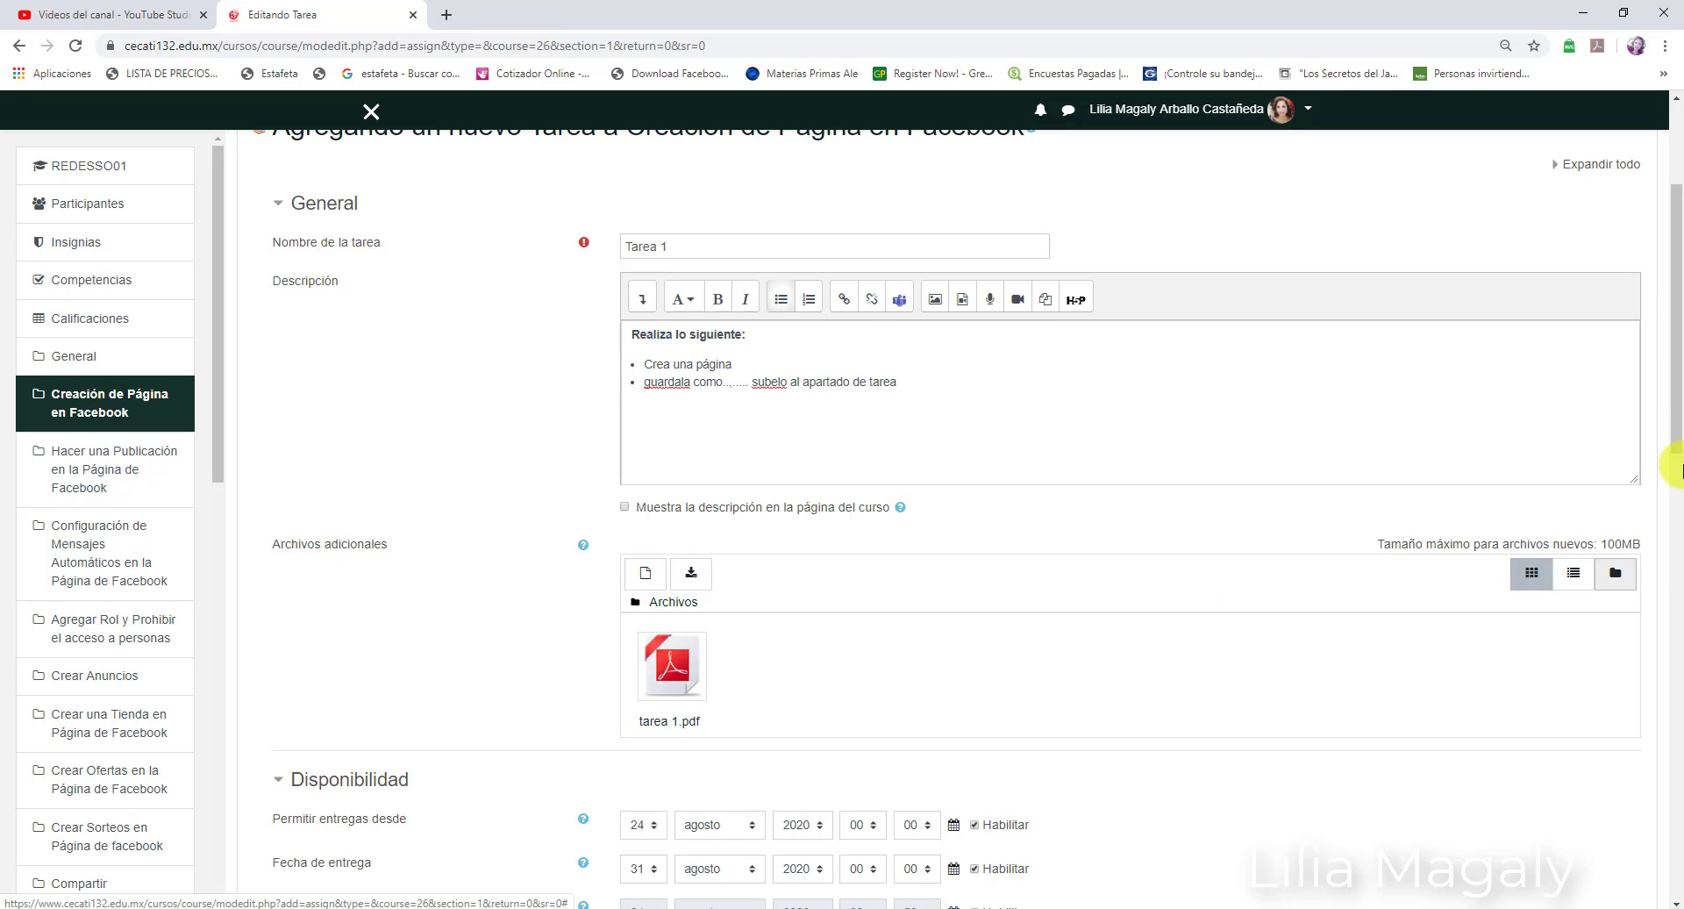
Step: Set the day of the assignment's Permitir entregas desde date to 31, keeping the hour at 00
{"action": "left_click_drag", "start_coordinate": [1673, 462], "coordinate": [1668, 545]}
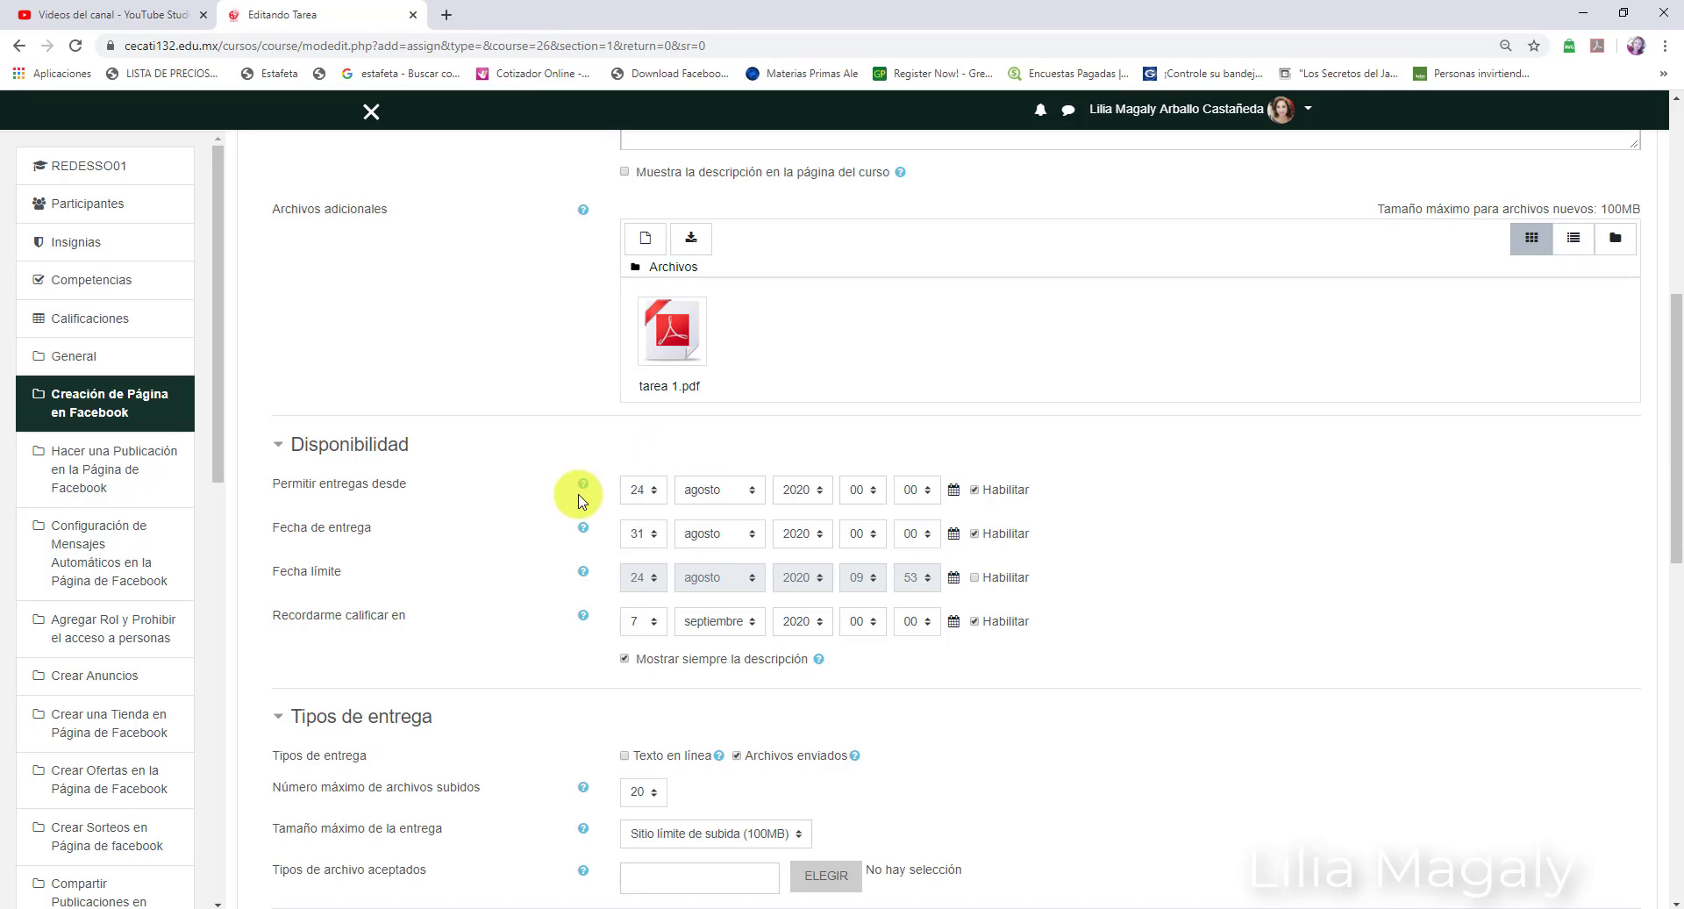
{"action": "left_click", "coordinate": [657, 496]}
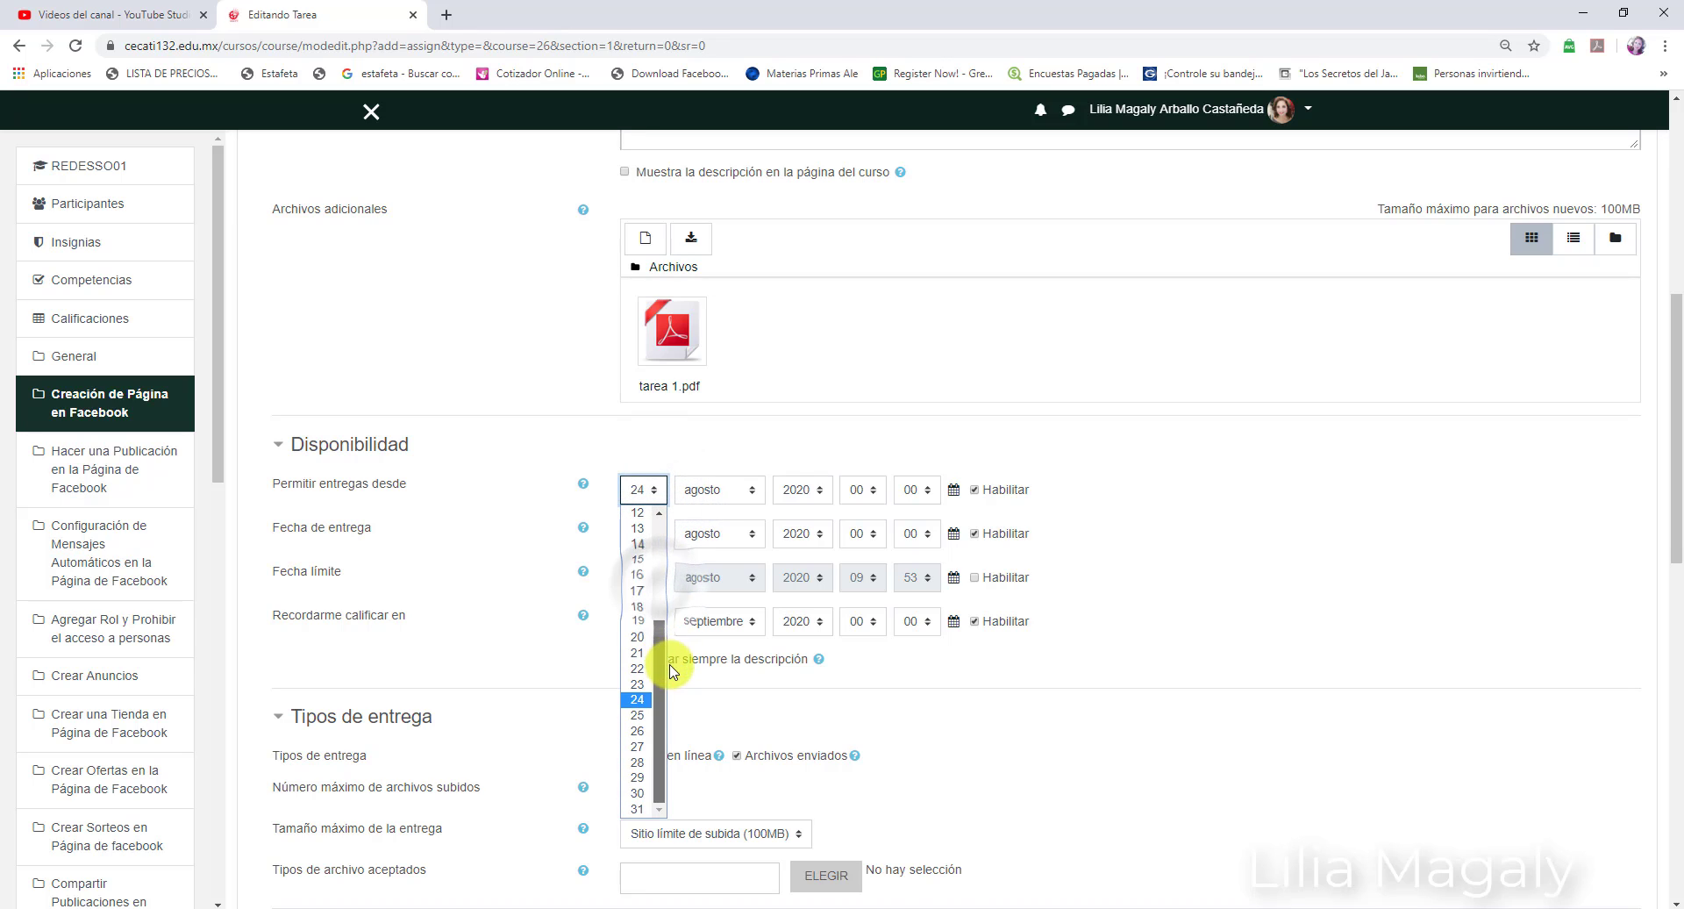
{"action": "left_click", "coordinate": [638, 807]}
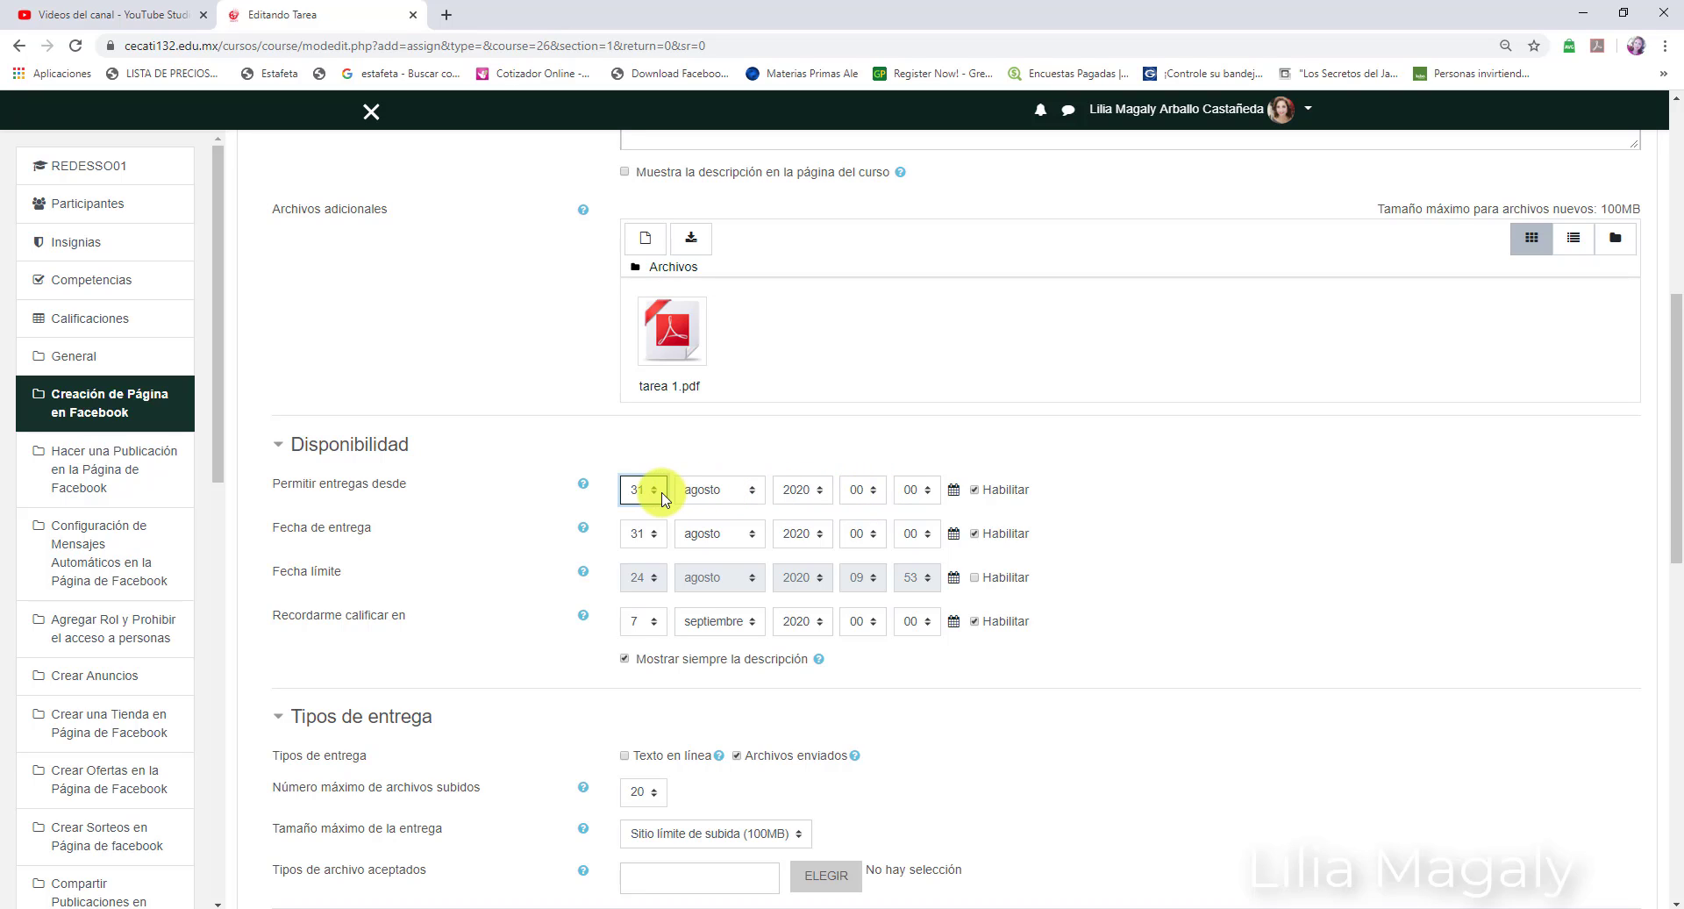
{"action": "left_click", "coordinate": [875, 494]}
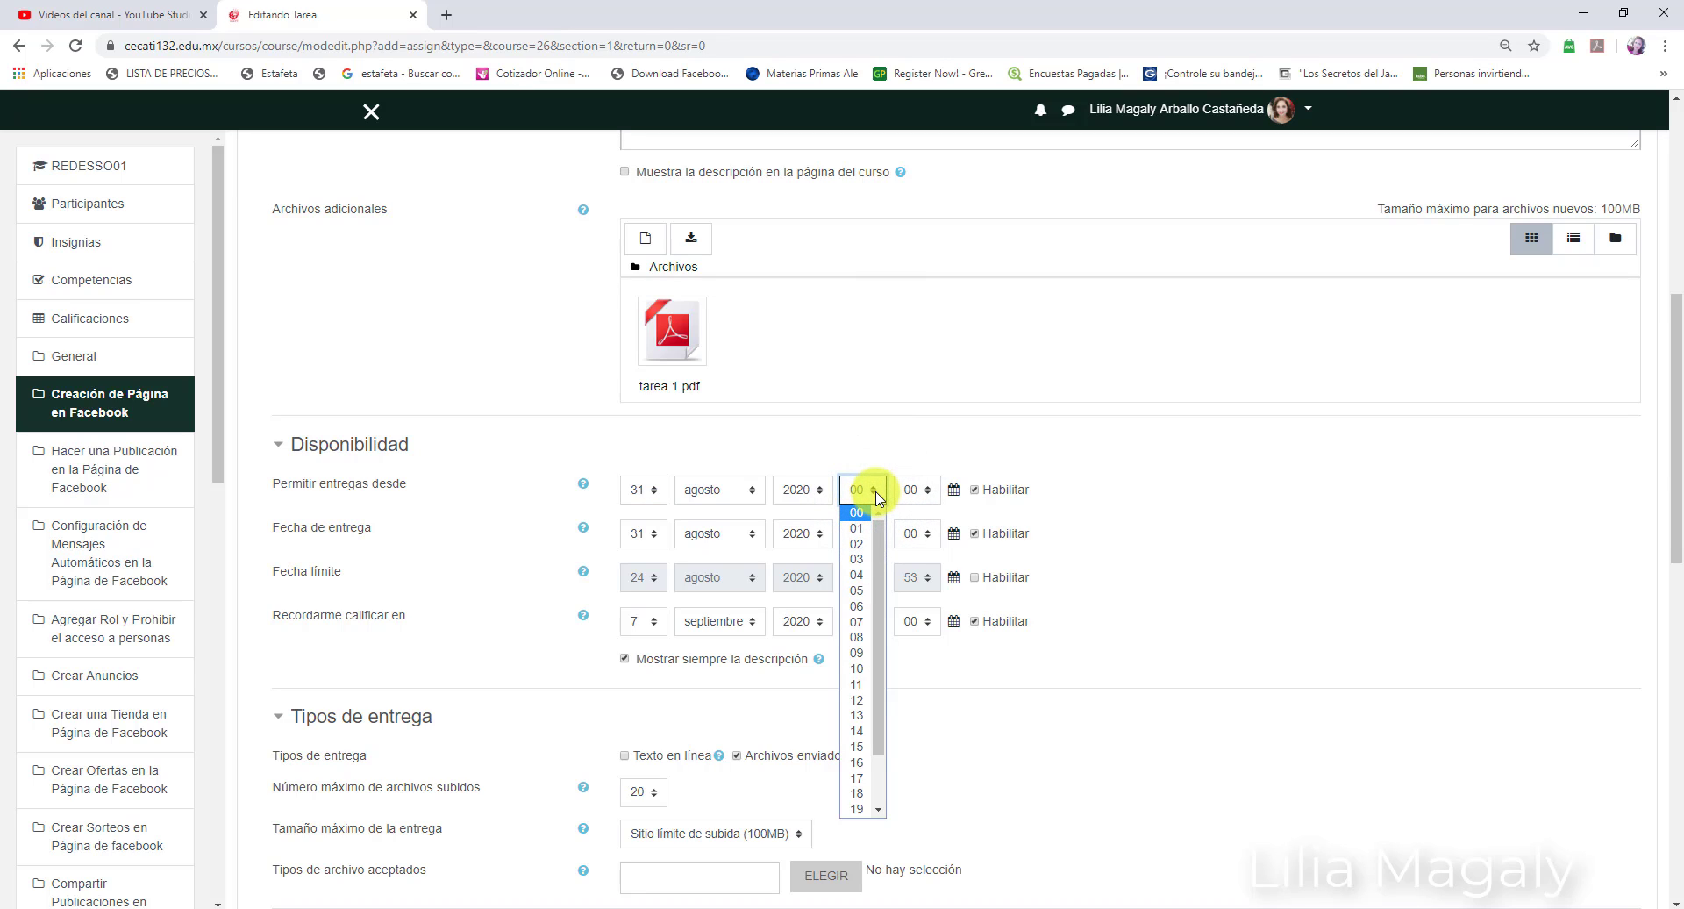
{"action": "left_click", "coordinate": [879, 497]}
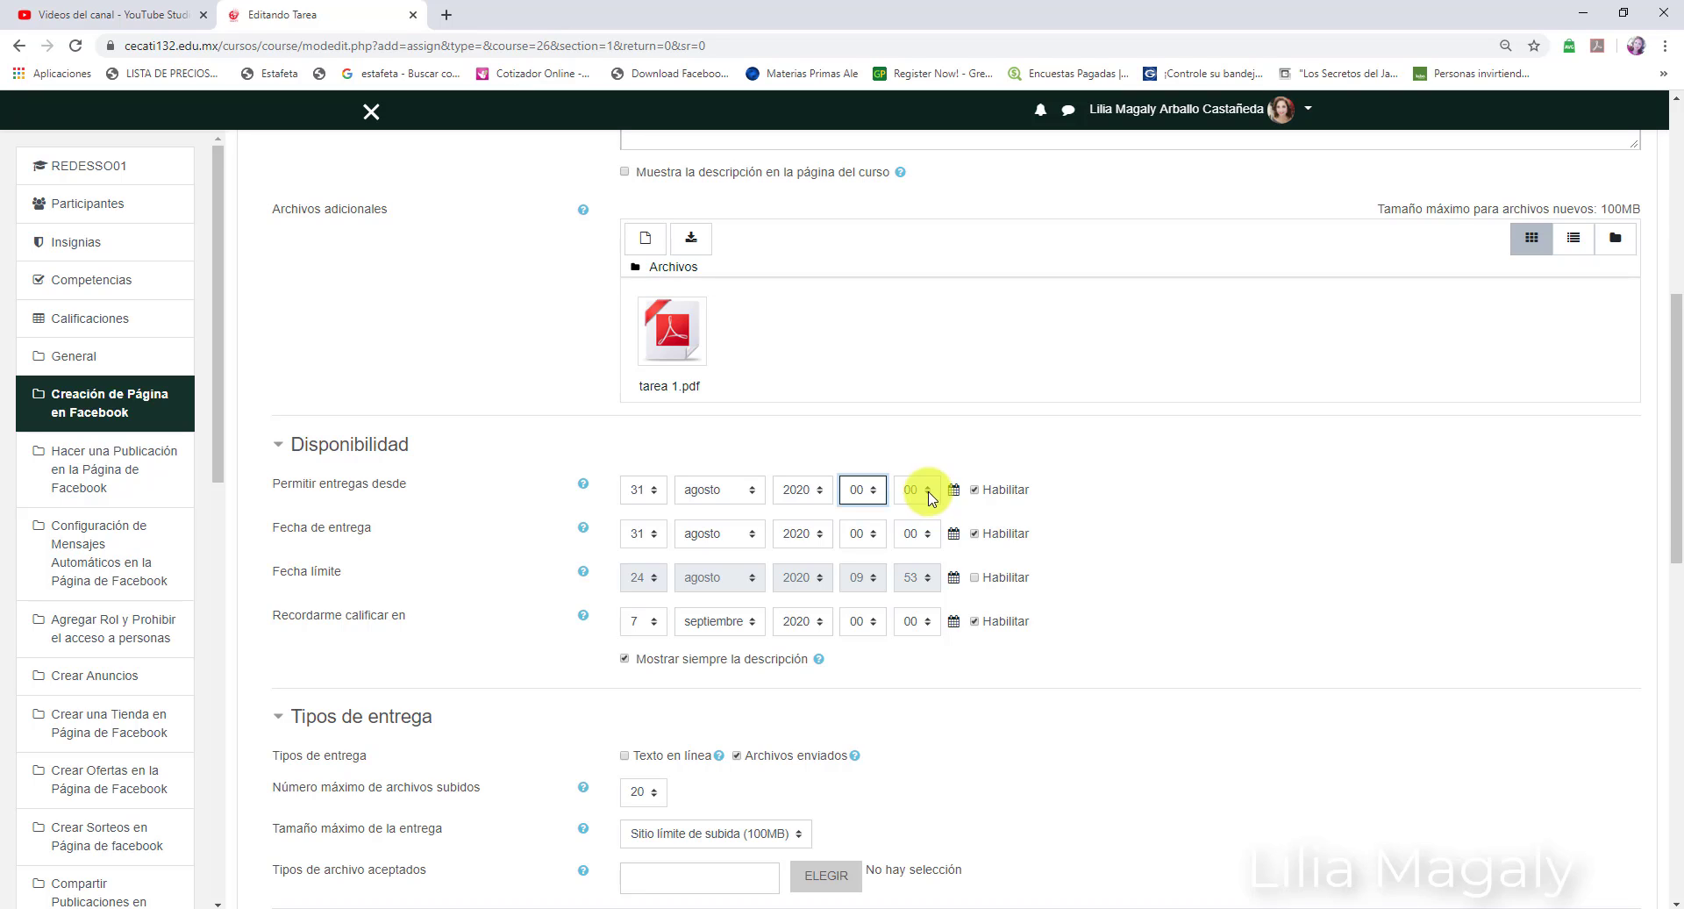
Step: Set the assignment's Fecha de entrega to 5 septiembre 2020 at hour 23 and disable the Recordarme calificar en date
{"action": "left_click", "coordinate": [654, 534]}
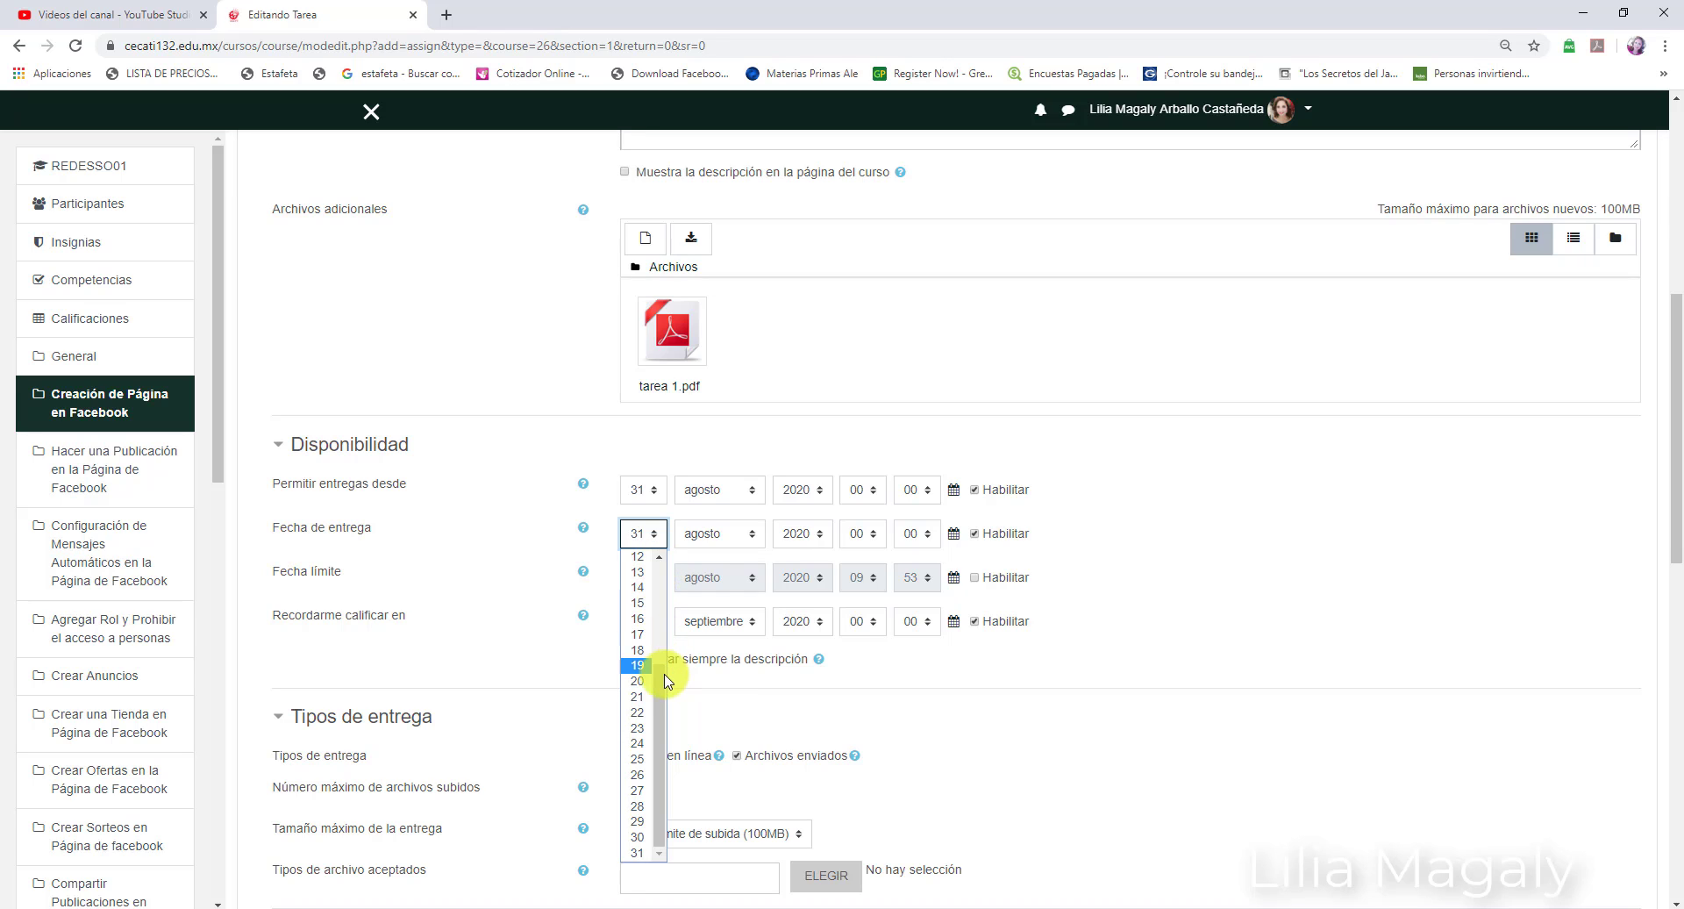
{"action": "left_click_drag", "start_coordinate": [664, 642], "coordinate": [649, 537]}
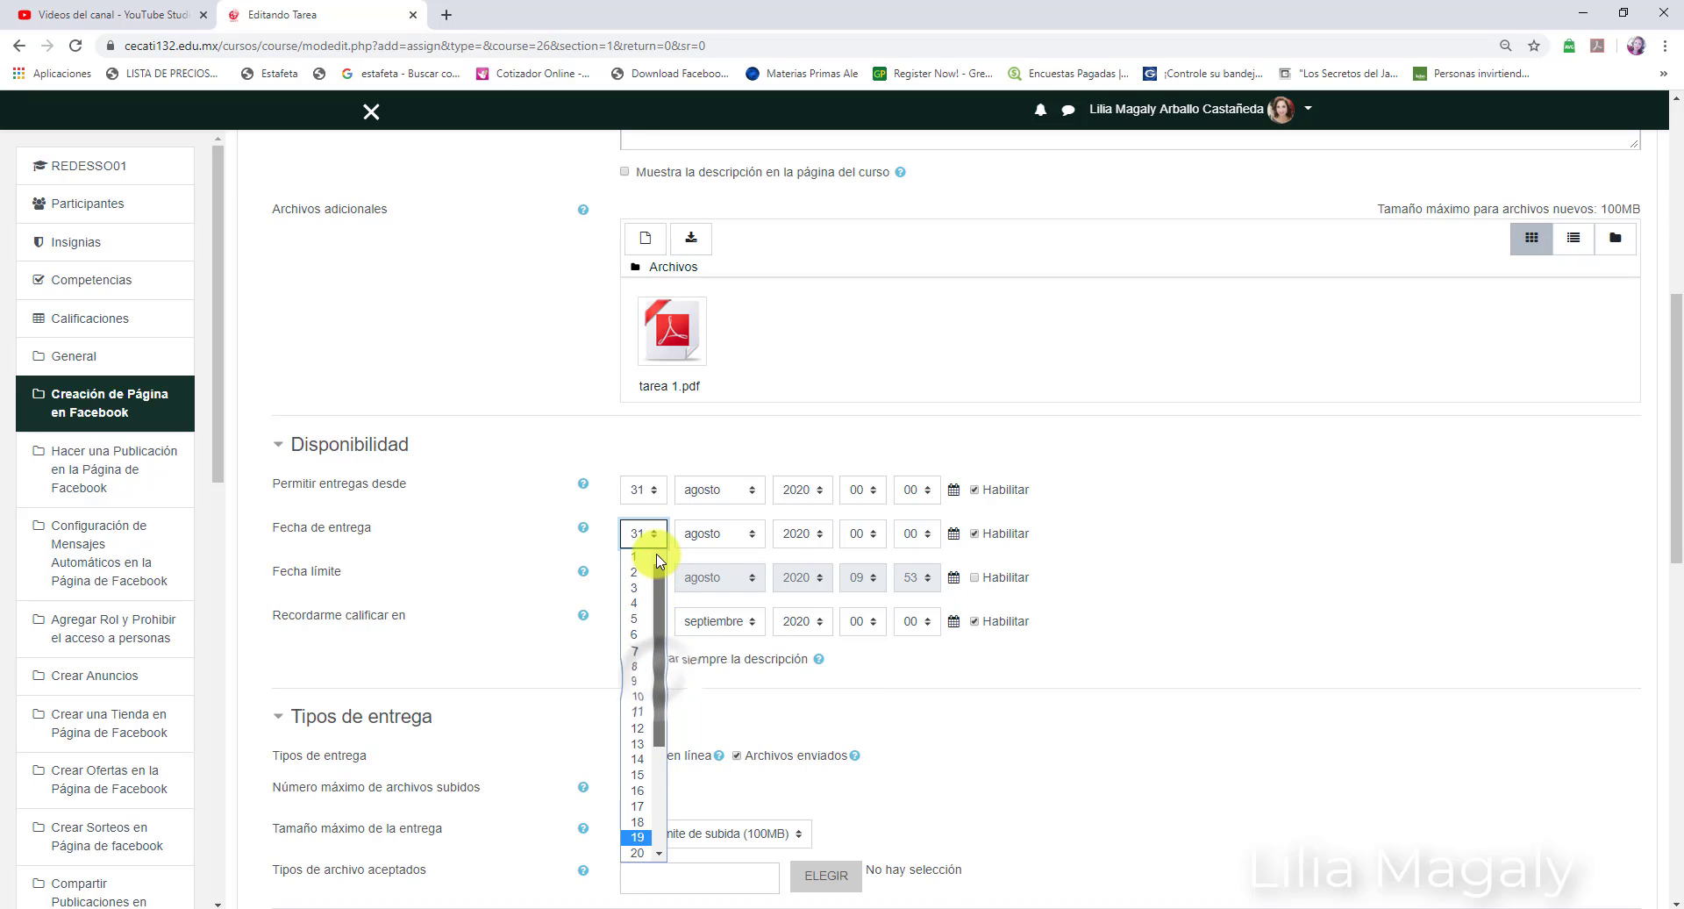
{"action": "left_click", "coordinate": [639, 620]}
{"action": "left_click", "coordinate": [750, 533]}
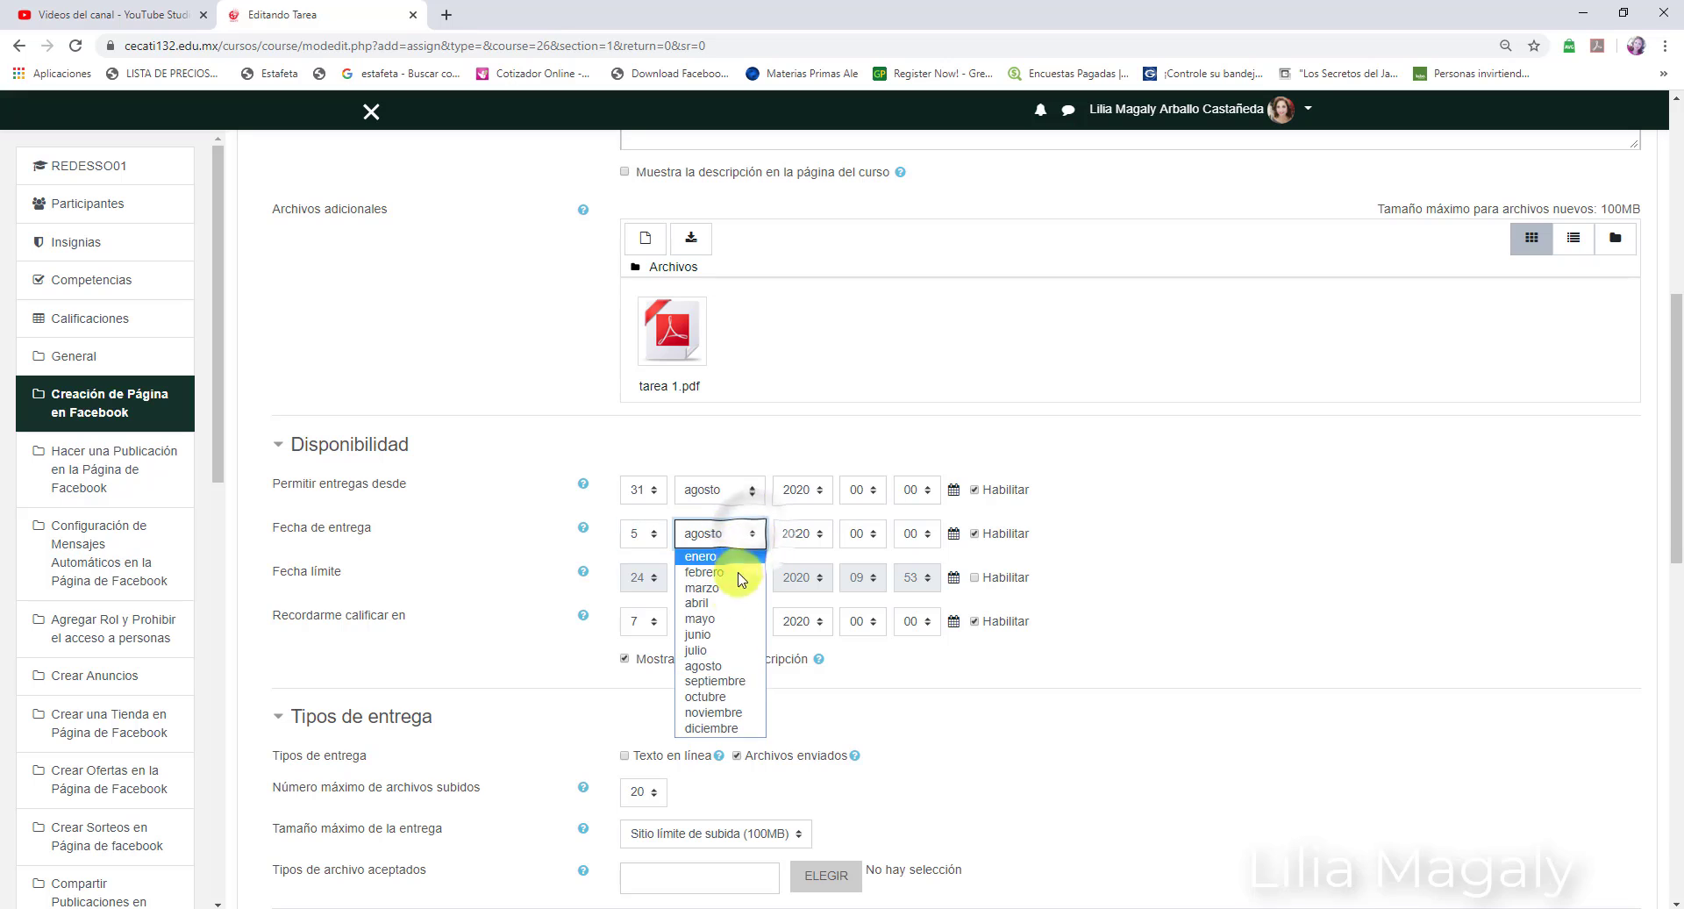
{"action": "left_click", "coordinate": [730, 682]}
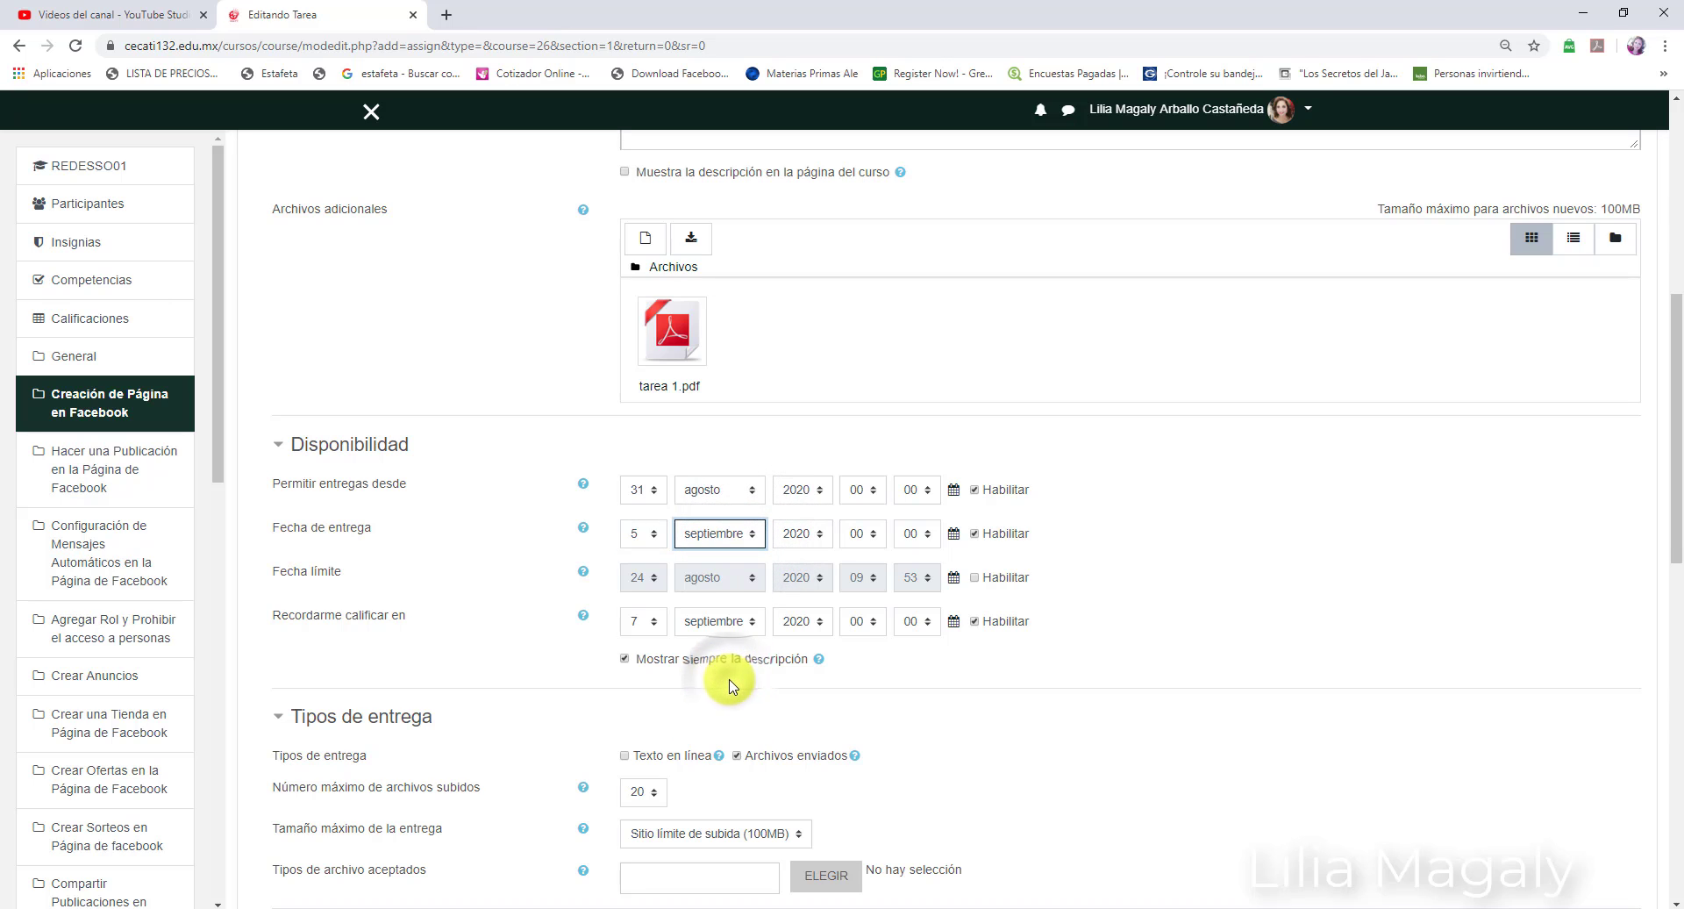
{"action": "left_click", "coordinate": [873, 533]}
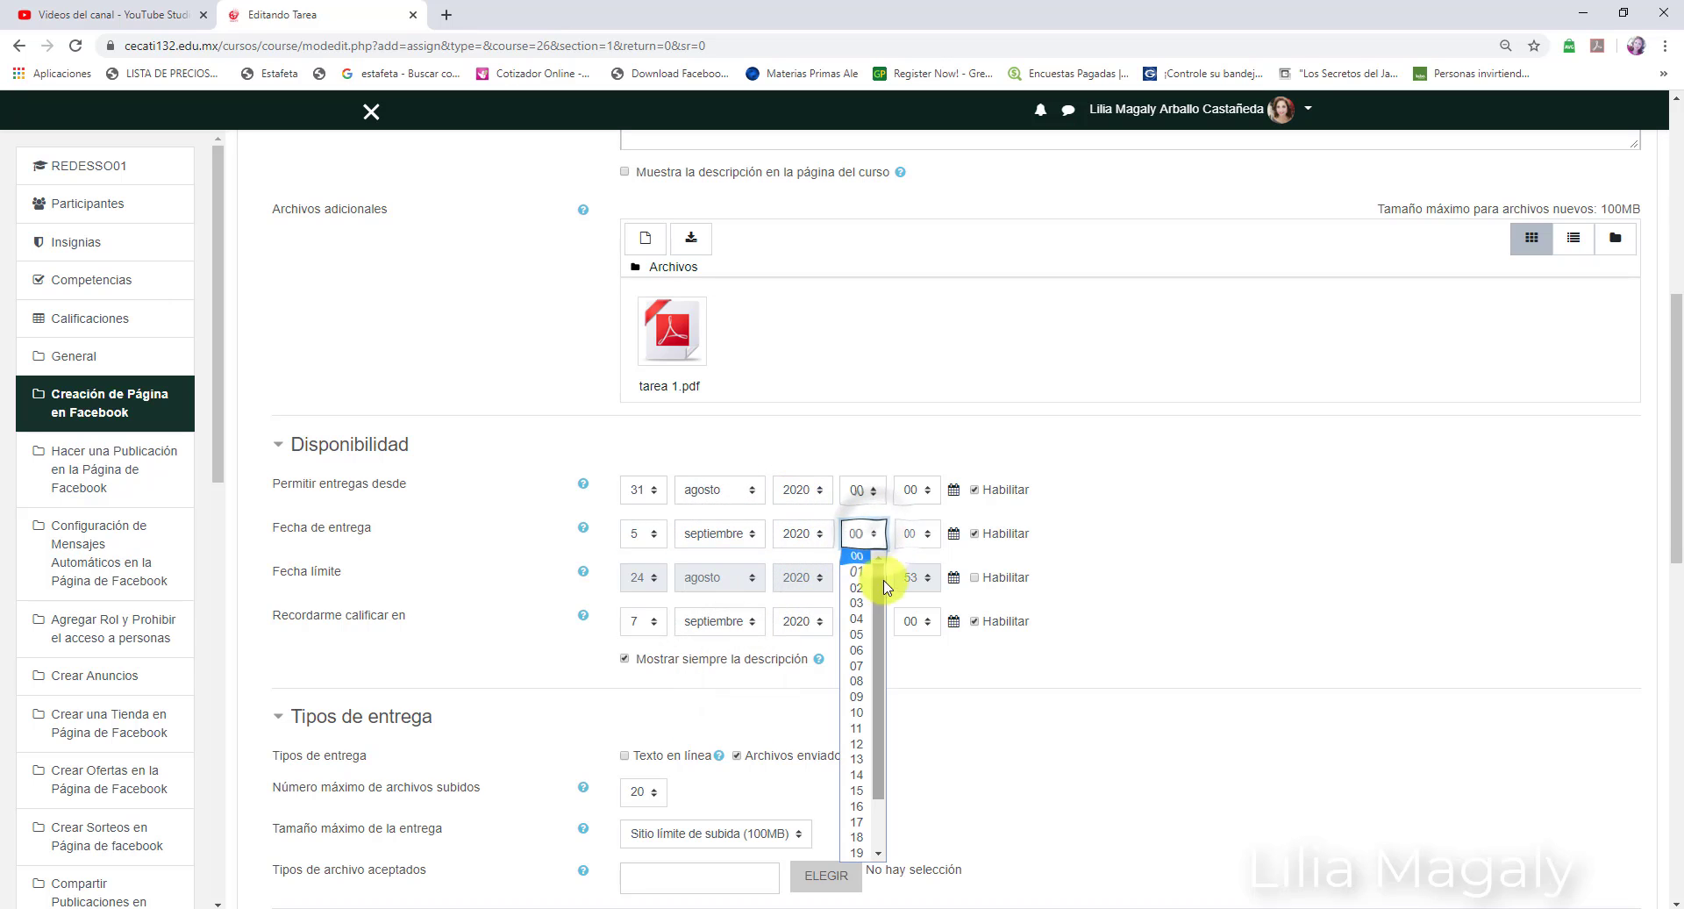
{"action": "scroll", "coordinate": [877, 614], "scroll_direction": "down", "scroll_amount": 2}
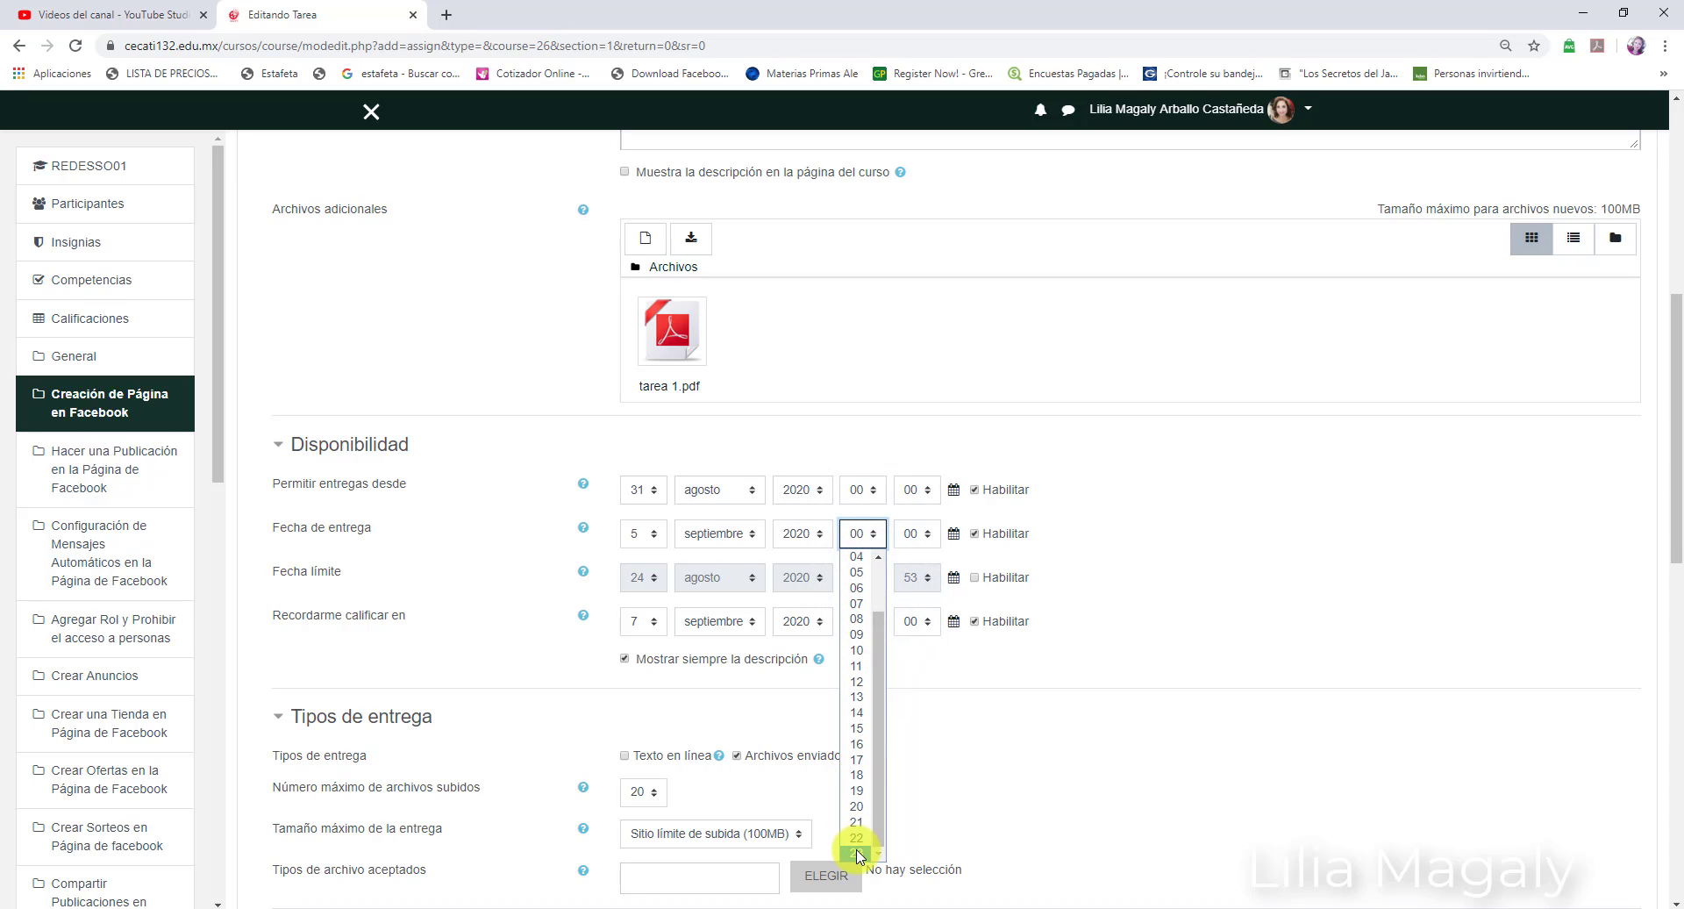
{"action": "left_click", "coordinate": [857, 854]}
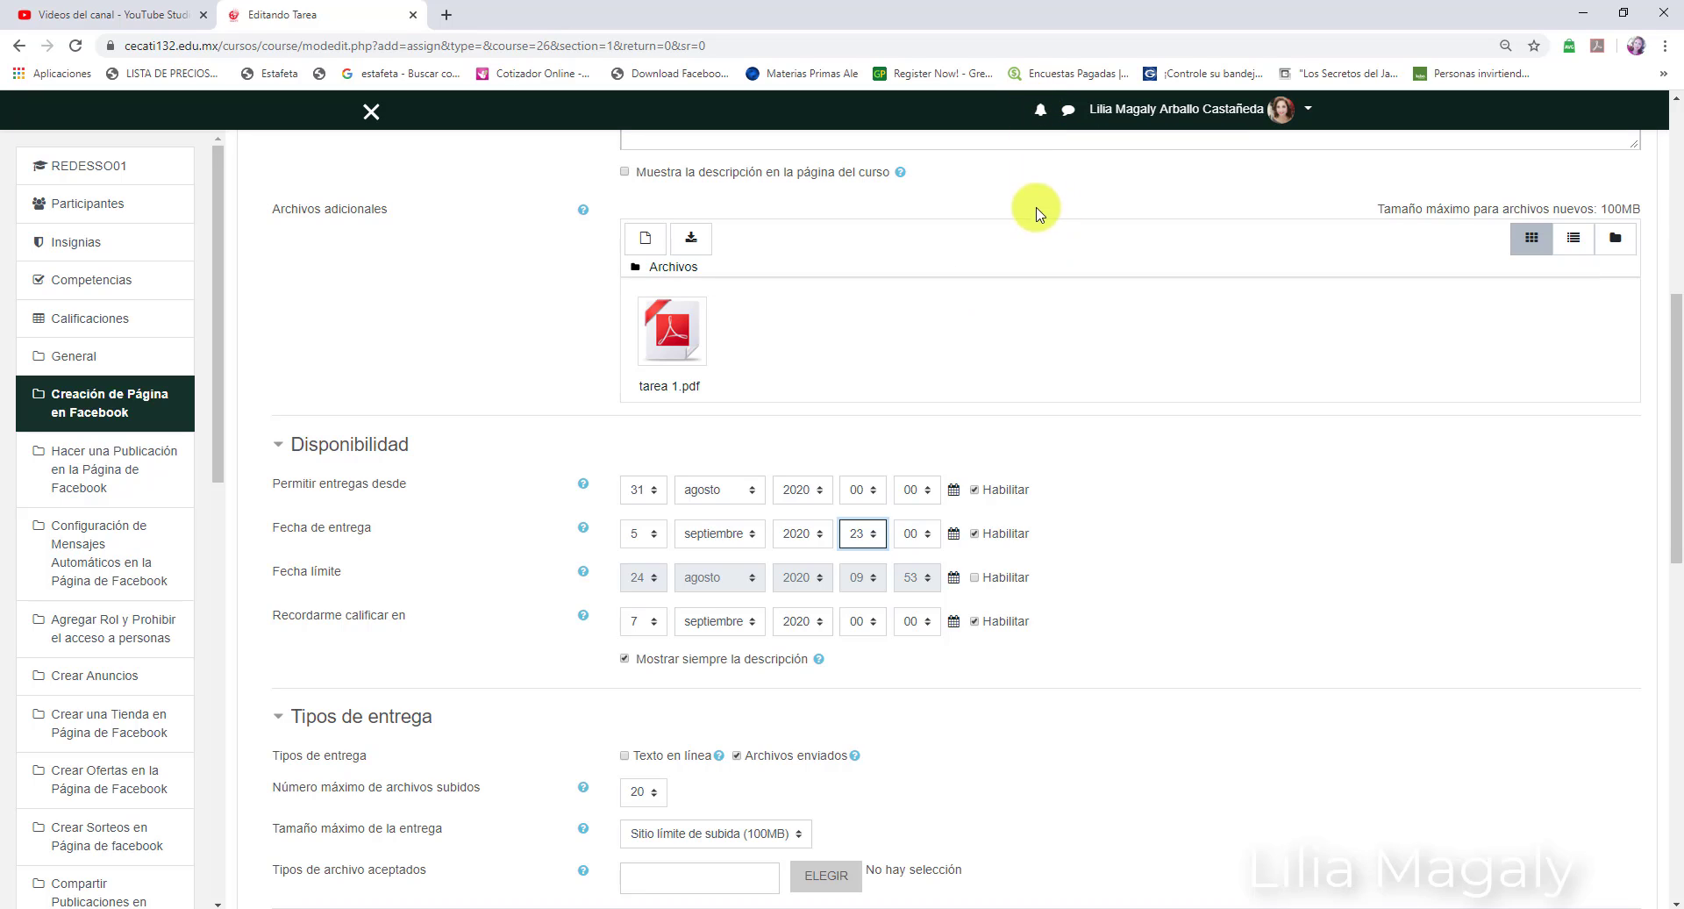
{"action": "left_click", "coordinate": [974, 622]}
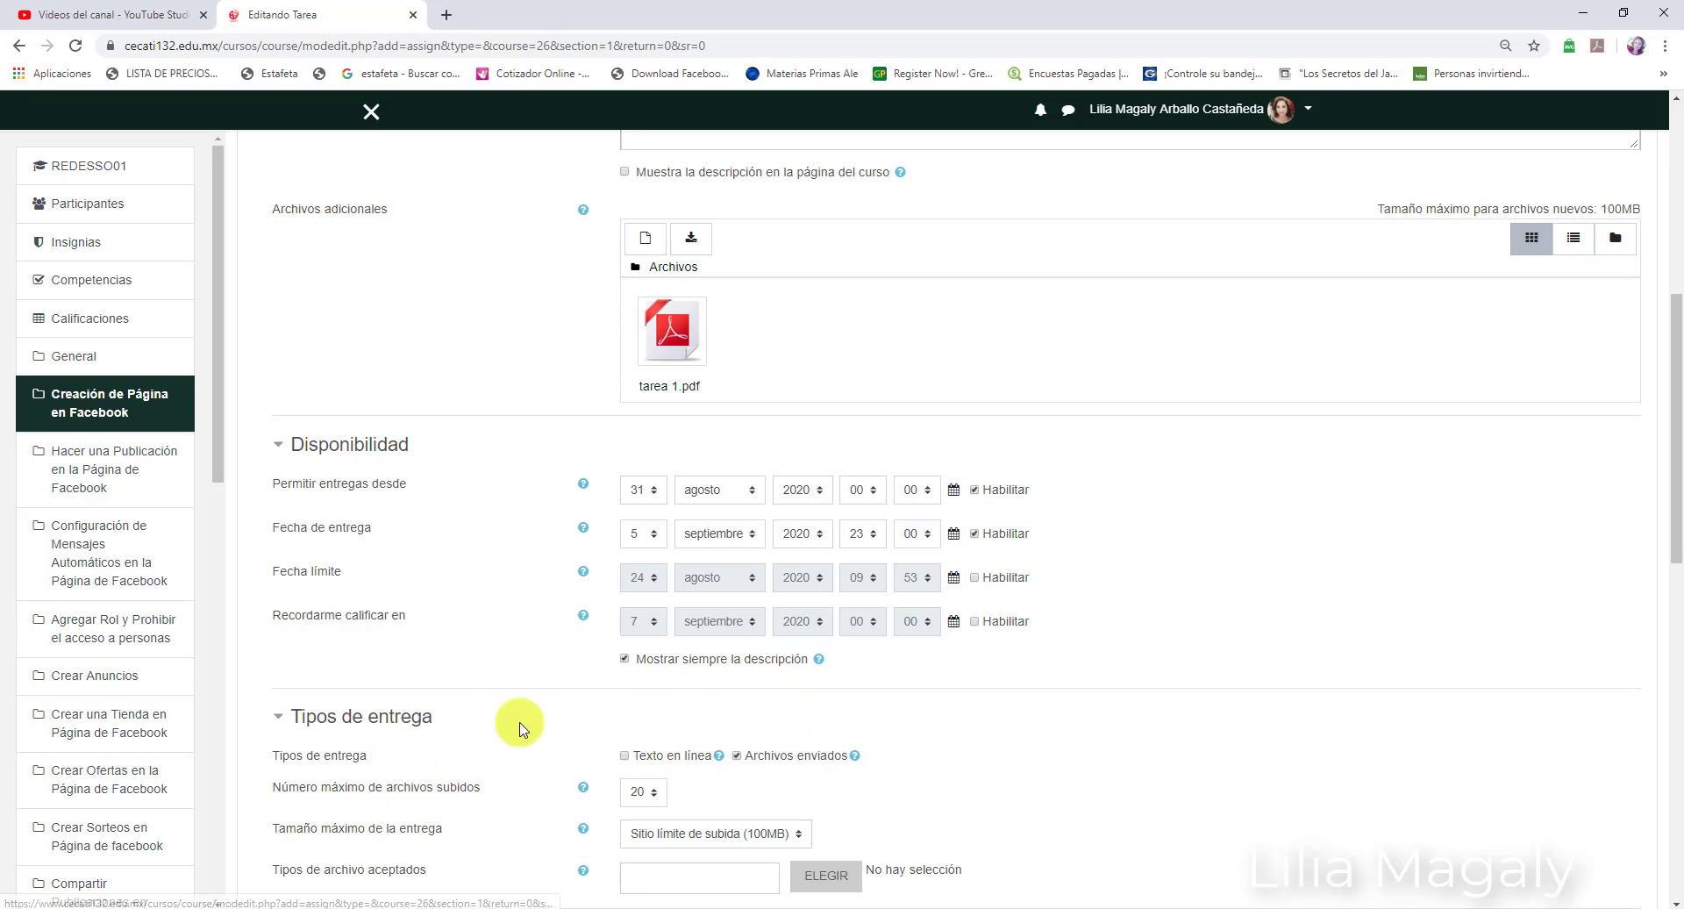
Step: Check the options for the maximum number of uploaded files in the assignment's Tipos de entrega settings
{"action": "left_click_drag", "start_coordinate": [1677, 518], "coordinate": [1672, 649]}
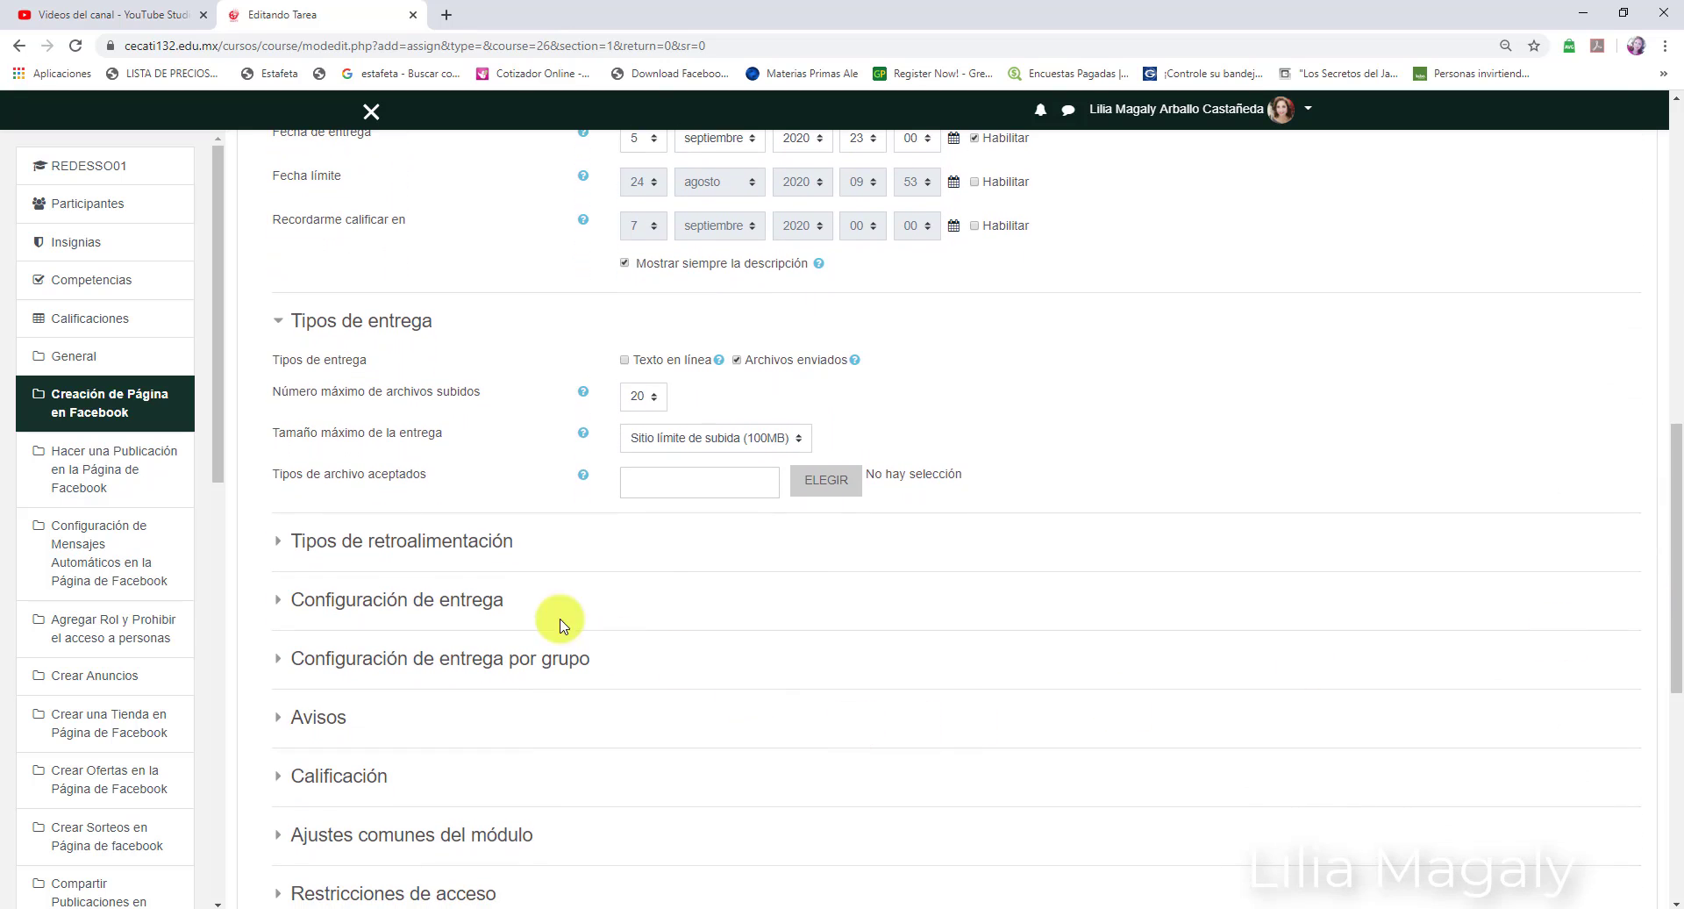
{"action": "left_click", "coordinate": [656, 400]}
{"action": "left_click", "coordinate": [656, 400]}
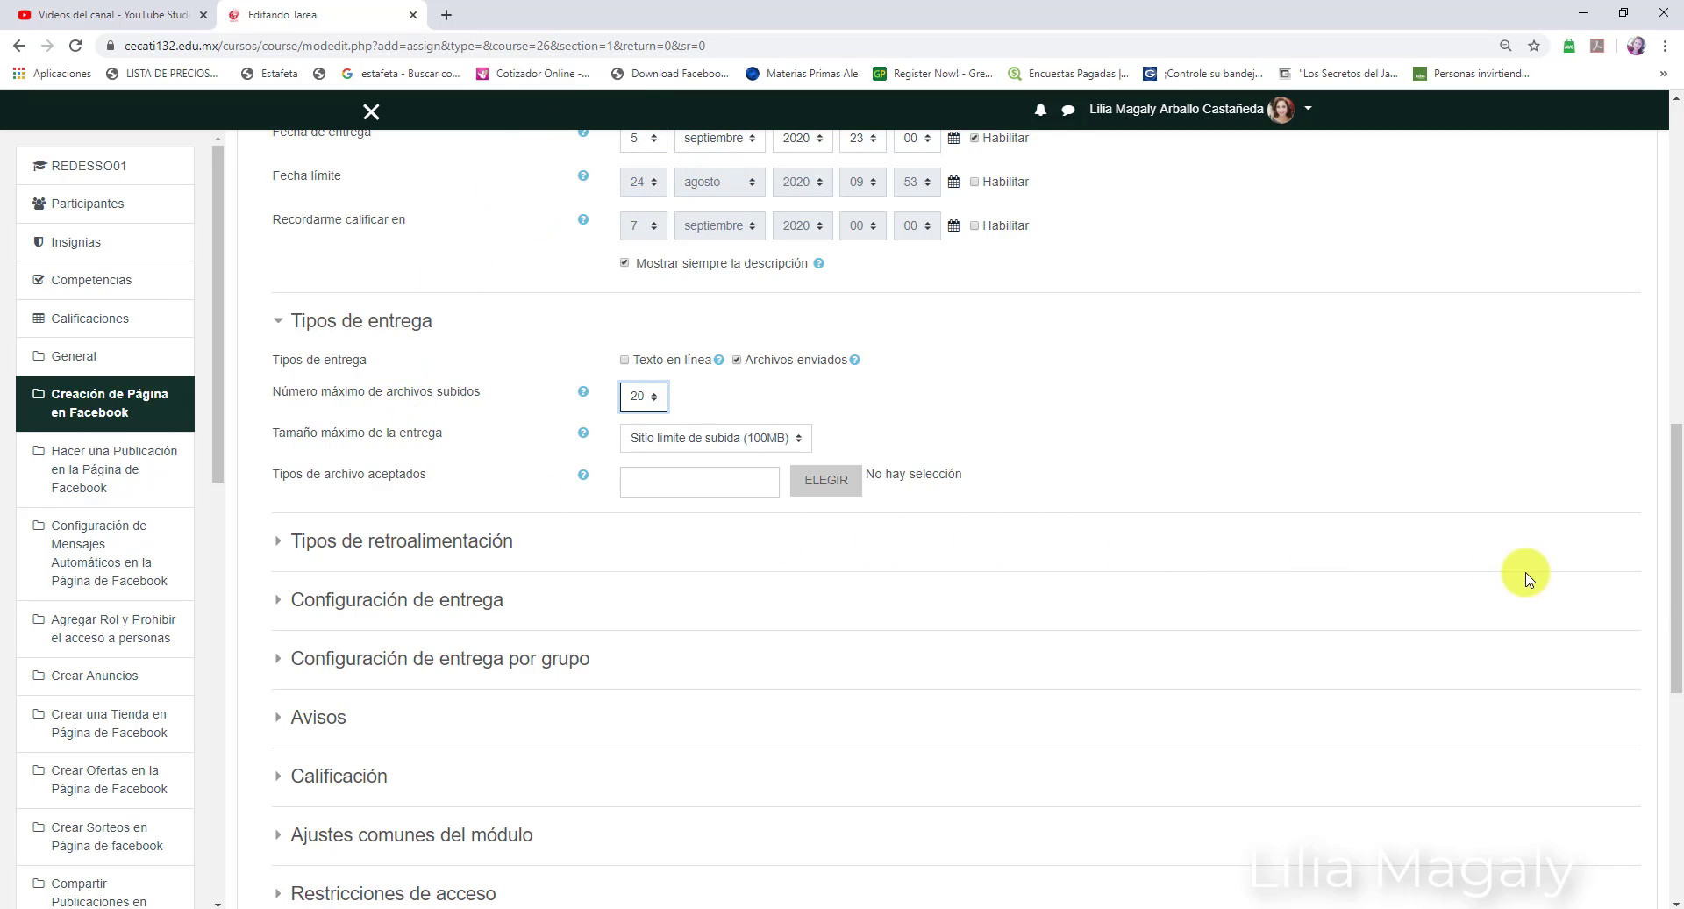
Step: Set the assignment's Puntuación máxima to 20, keeping the type Puntuación and the grading method Calificación simple directa
{"action": "left_click_drag", "start_coordinate": [1675, 581], "coordinate": [1673, 666]}
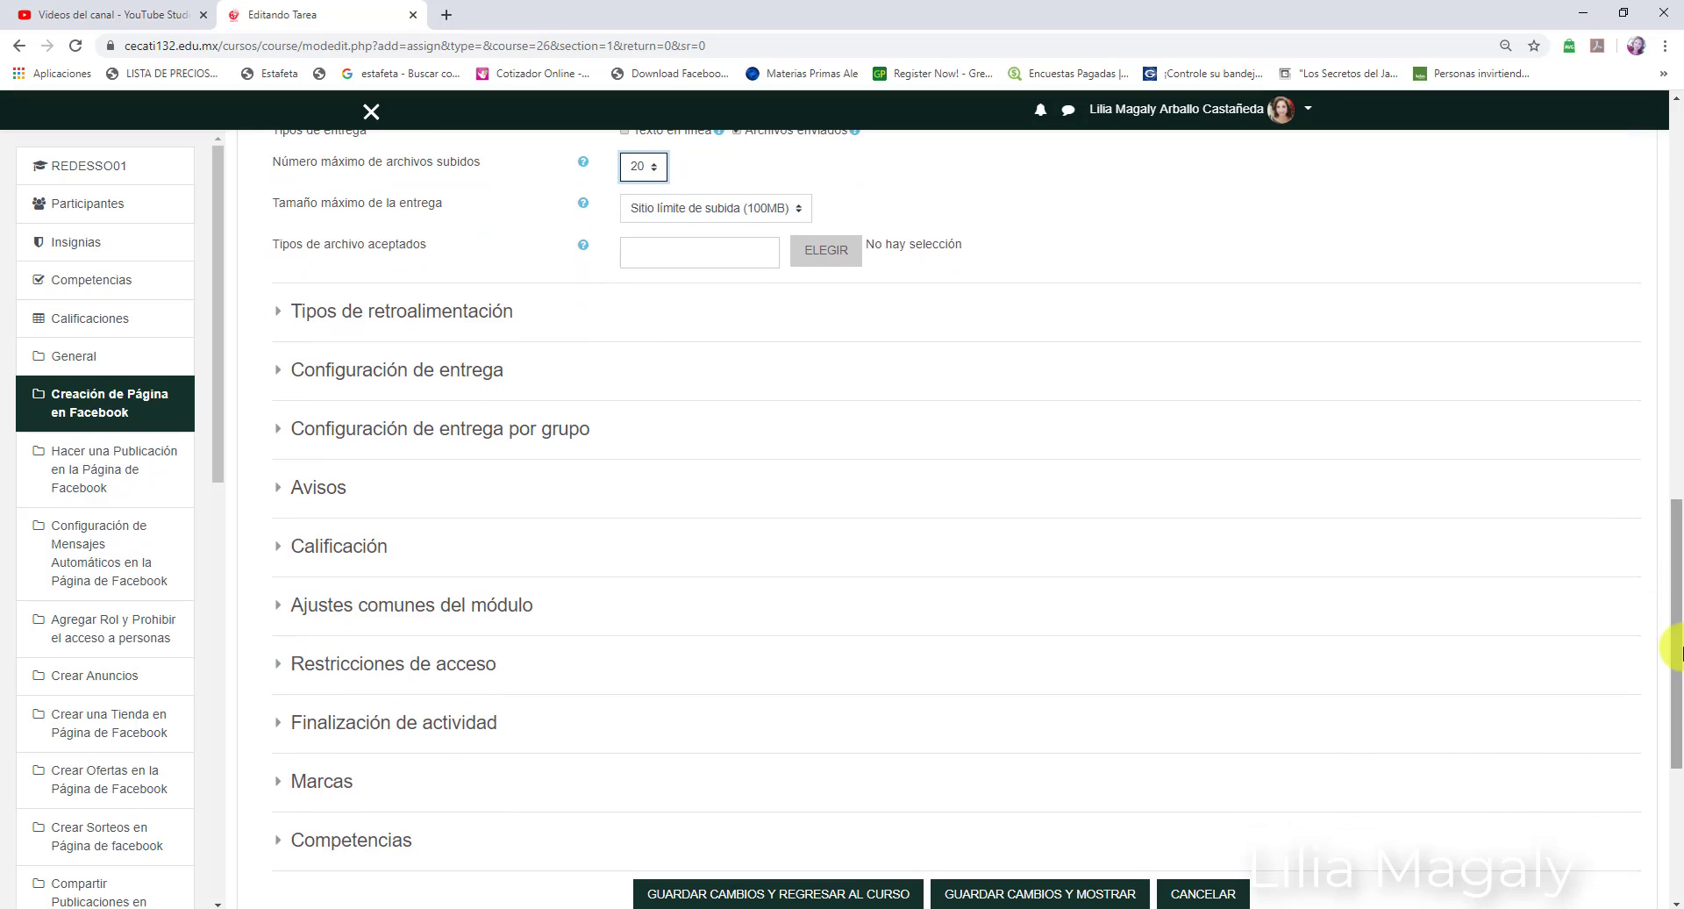
{"action": "left_click", "coordinate": [309, 549]}
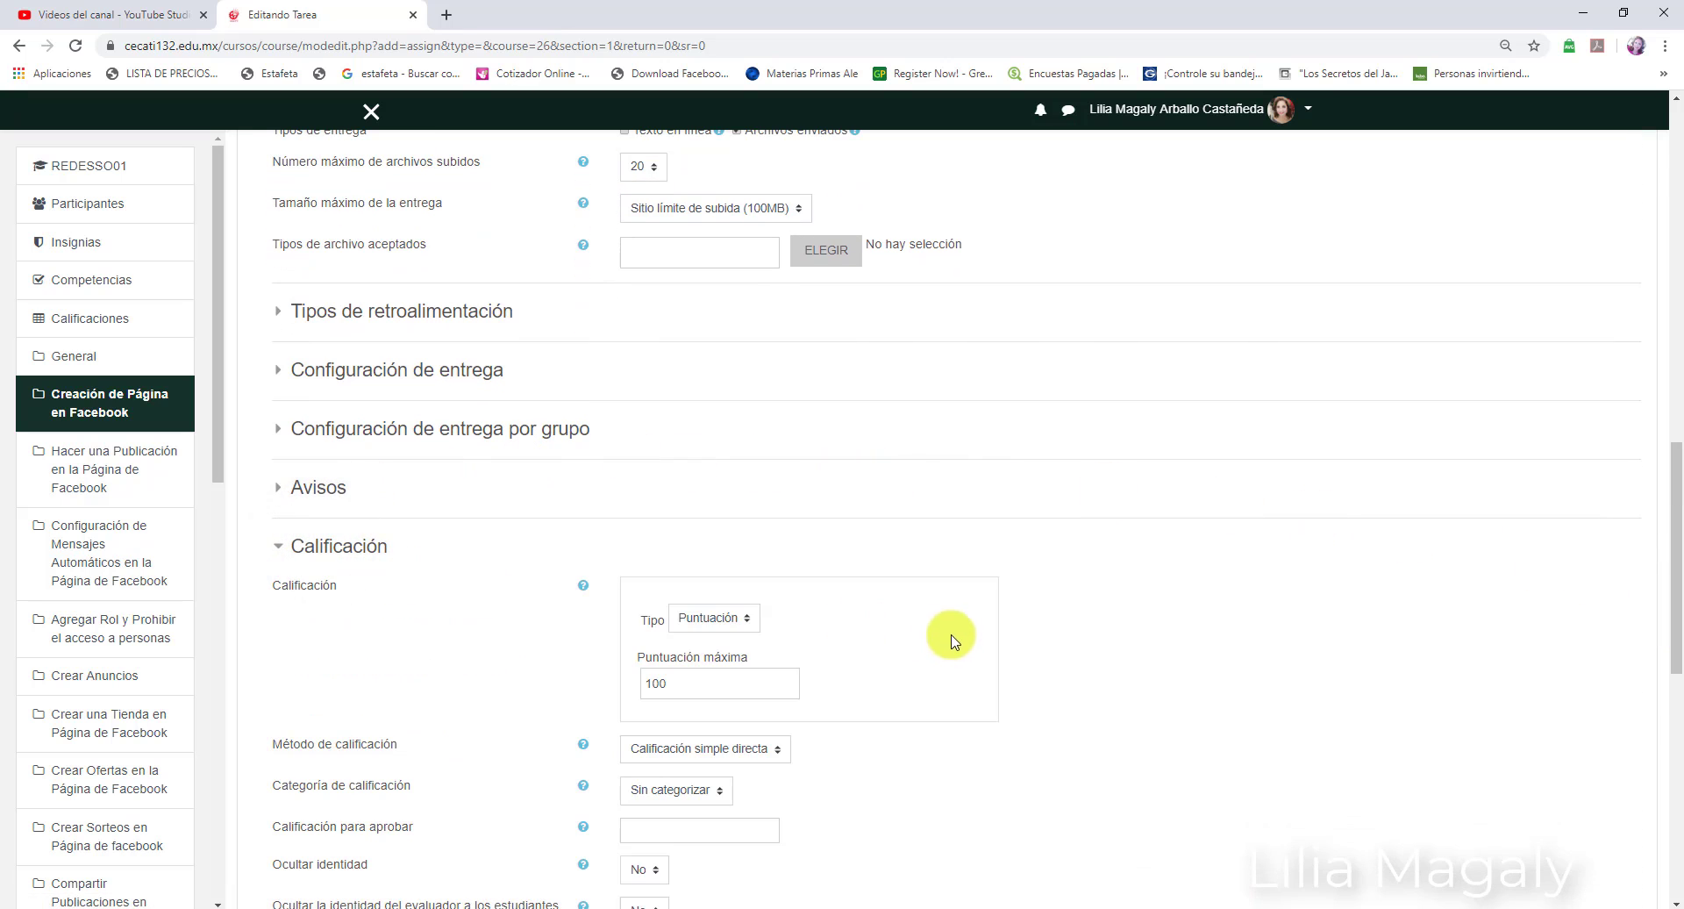
{"action": "left_click_drag", "start_coordinate": [1675, 602], "coordinate": [1675, 654]}
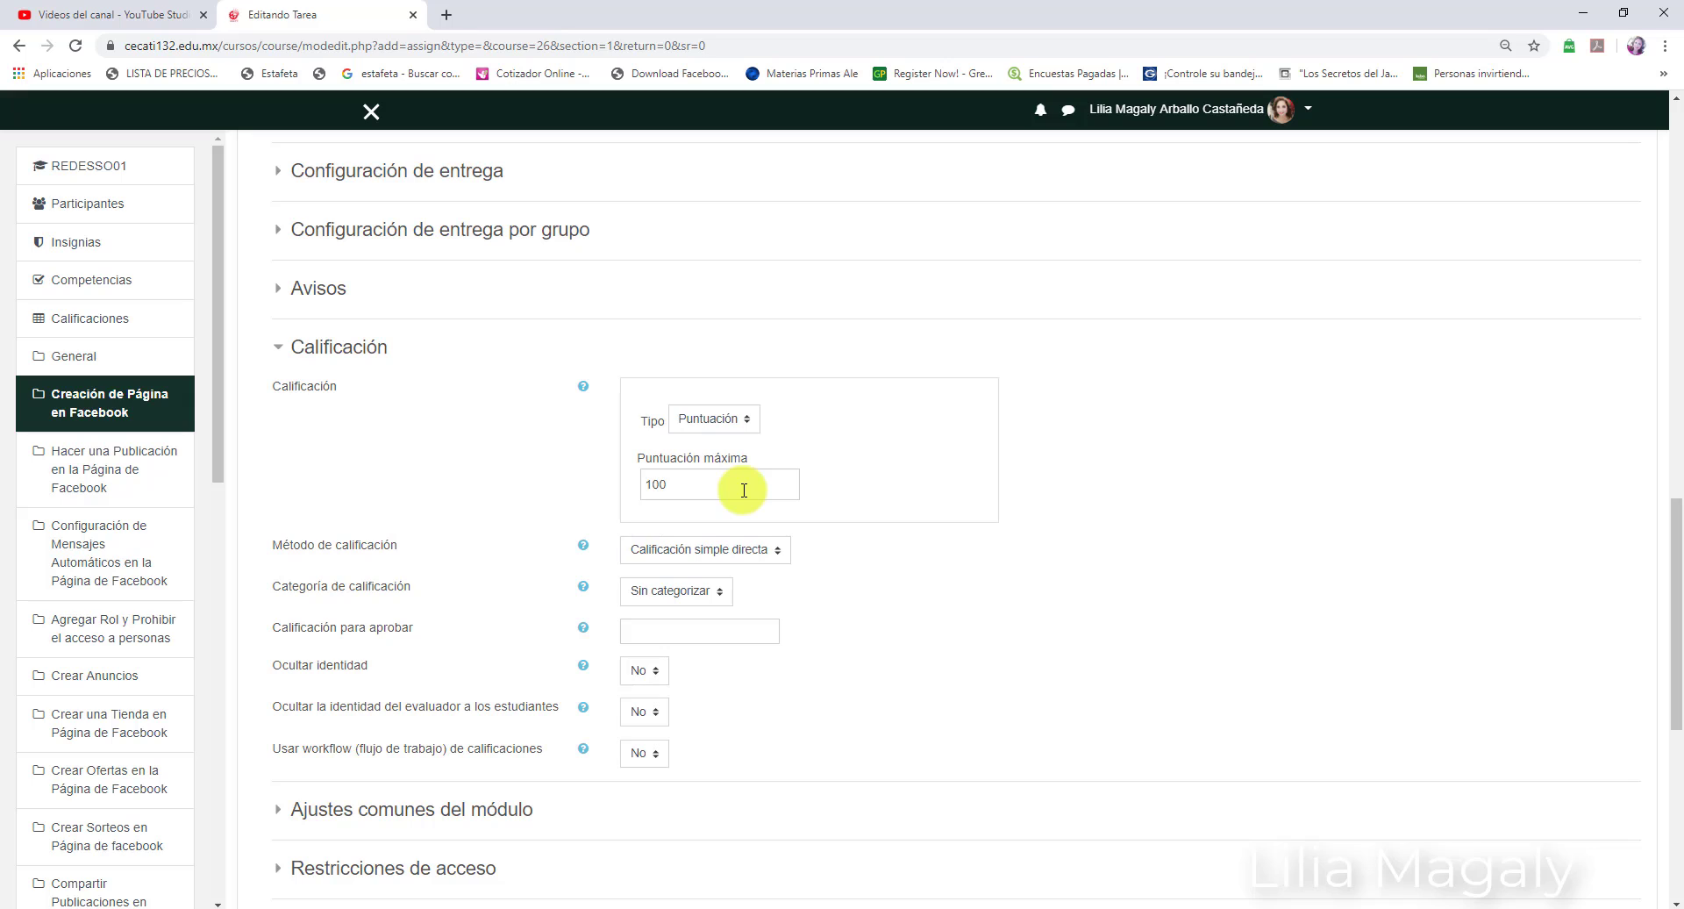
{"action": "left_click", "coordinate": [719, 425]}
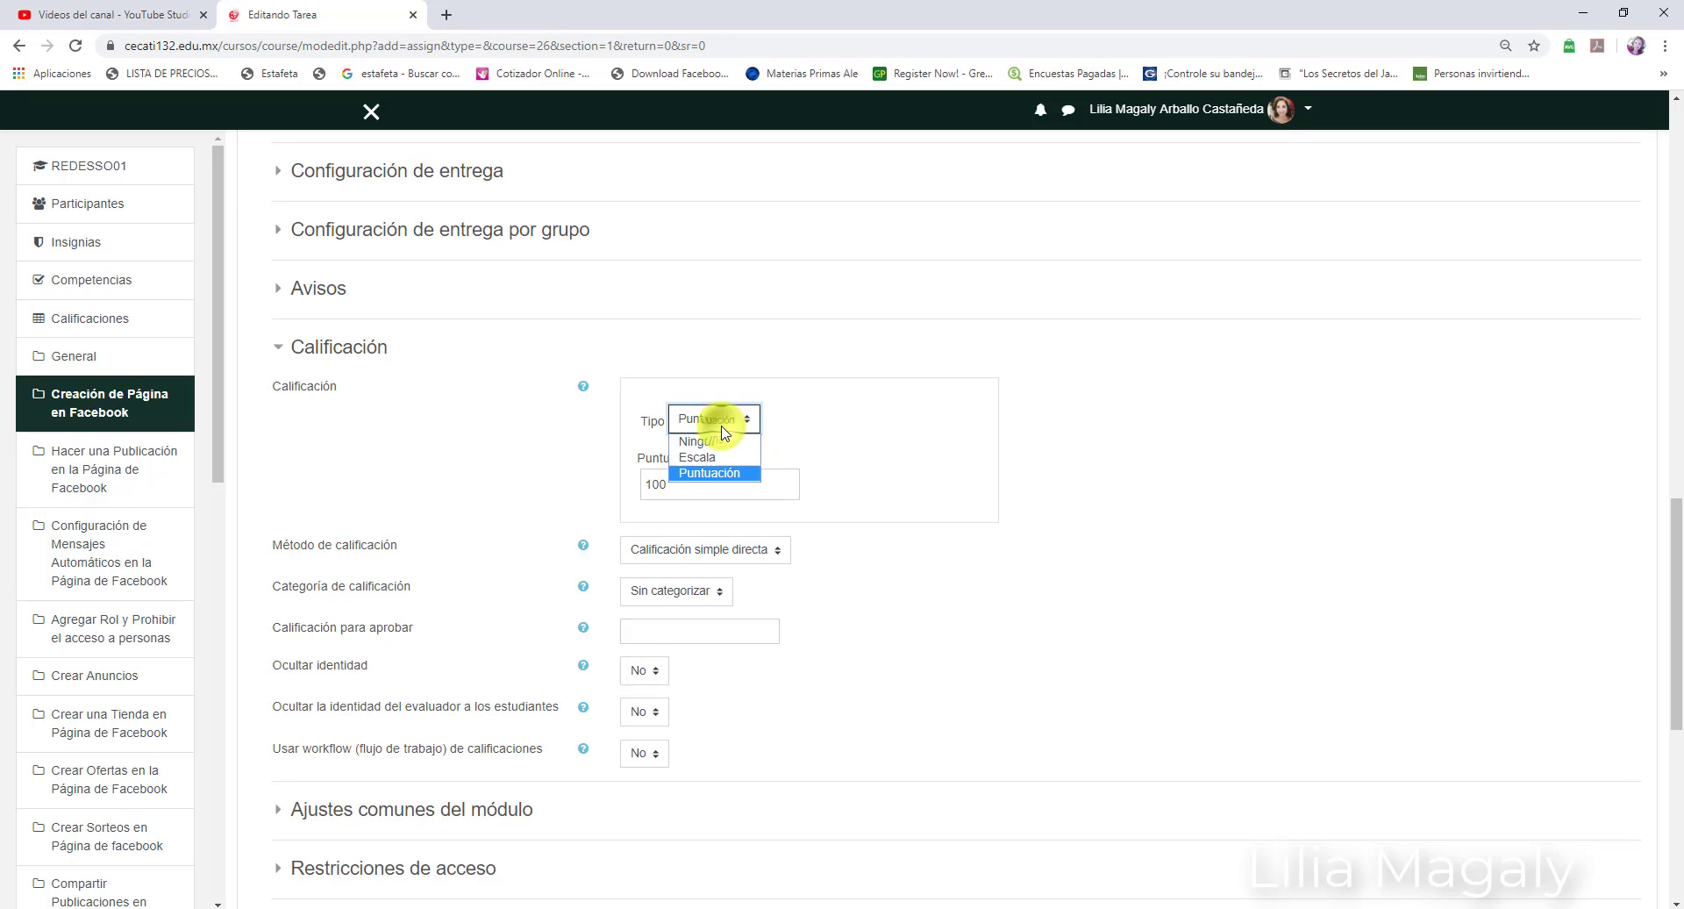
{"action": "left_click", "coordinate": [720, 424]}
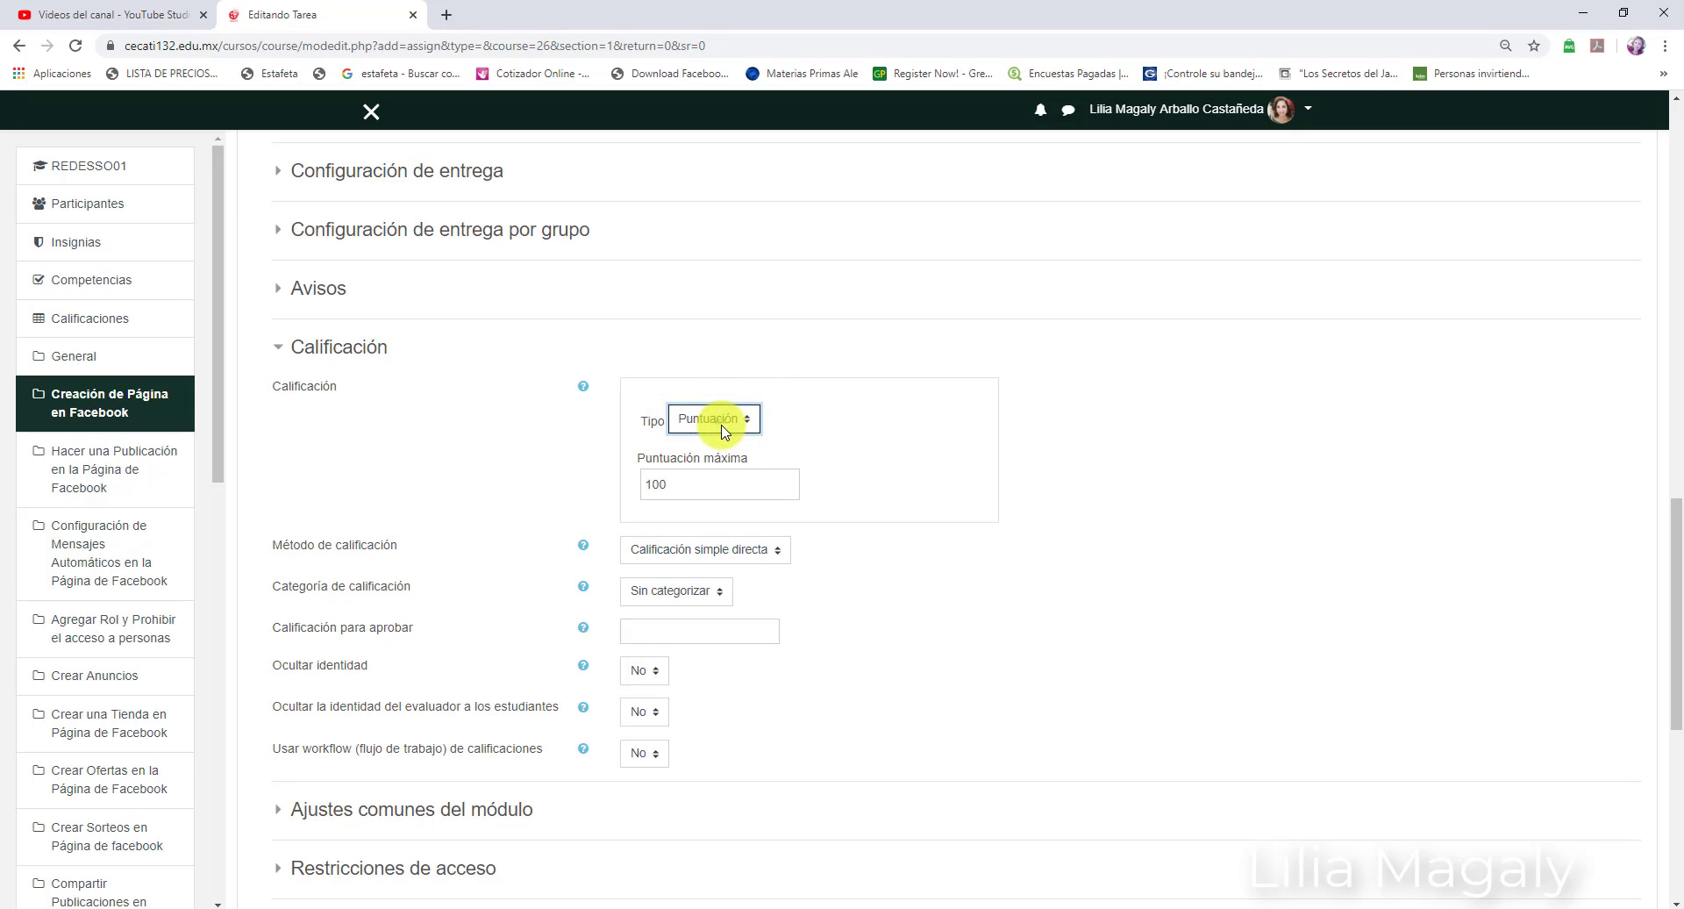
{"action": "double_click", "coordinate": [689, 487]}
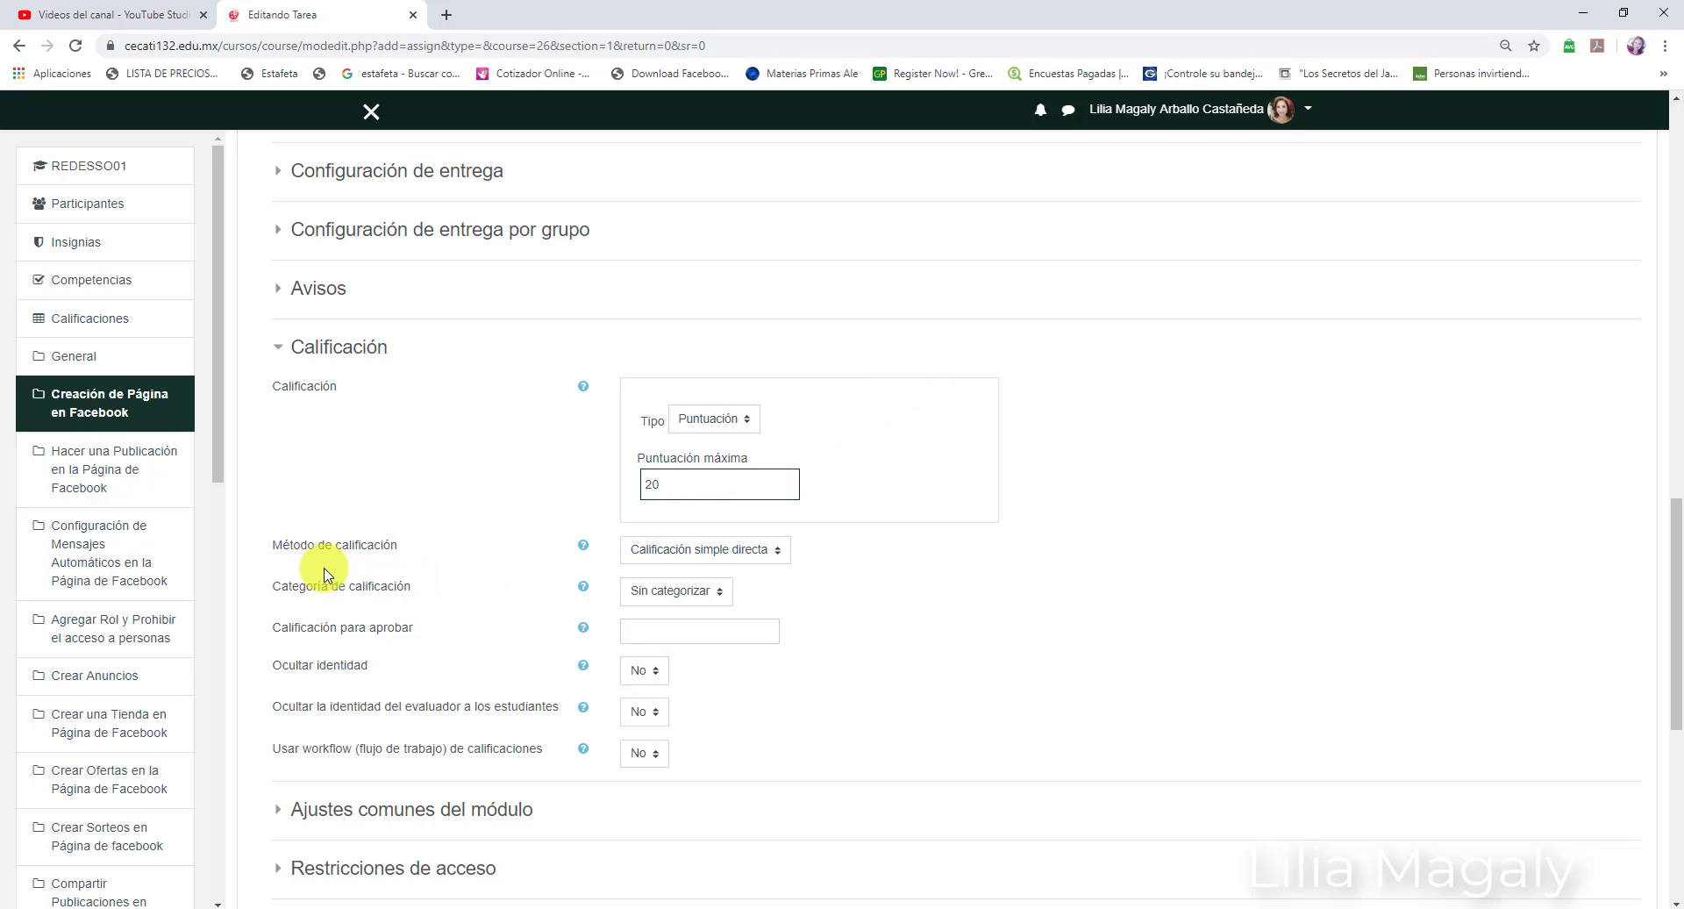
{"action": "left_click", "coordinate": [784, 562]}
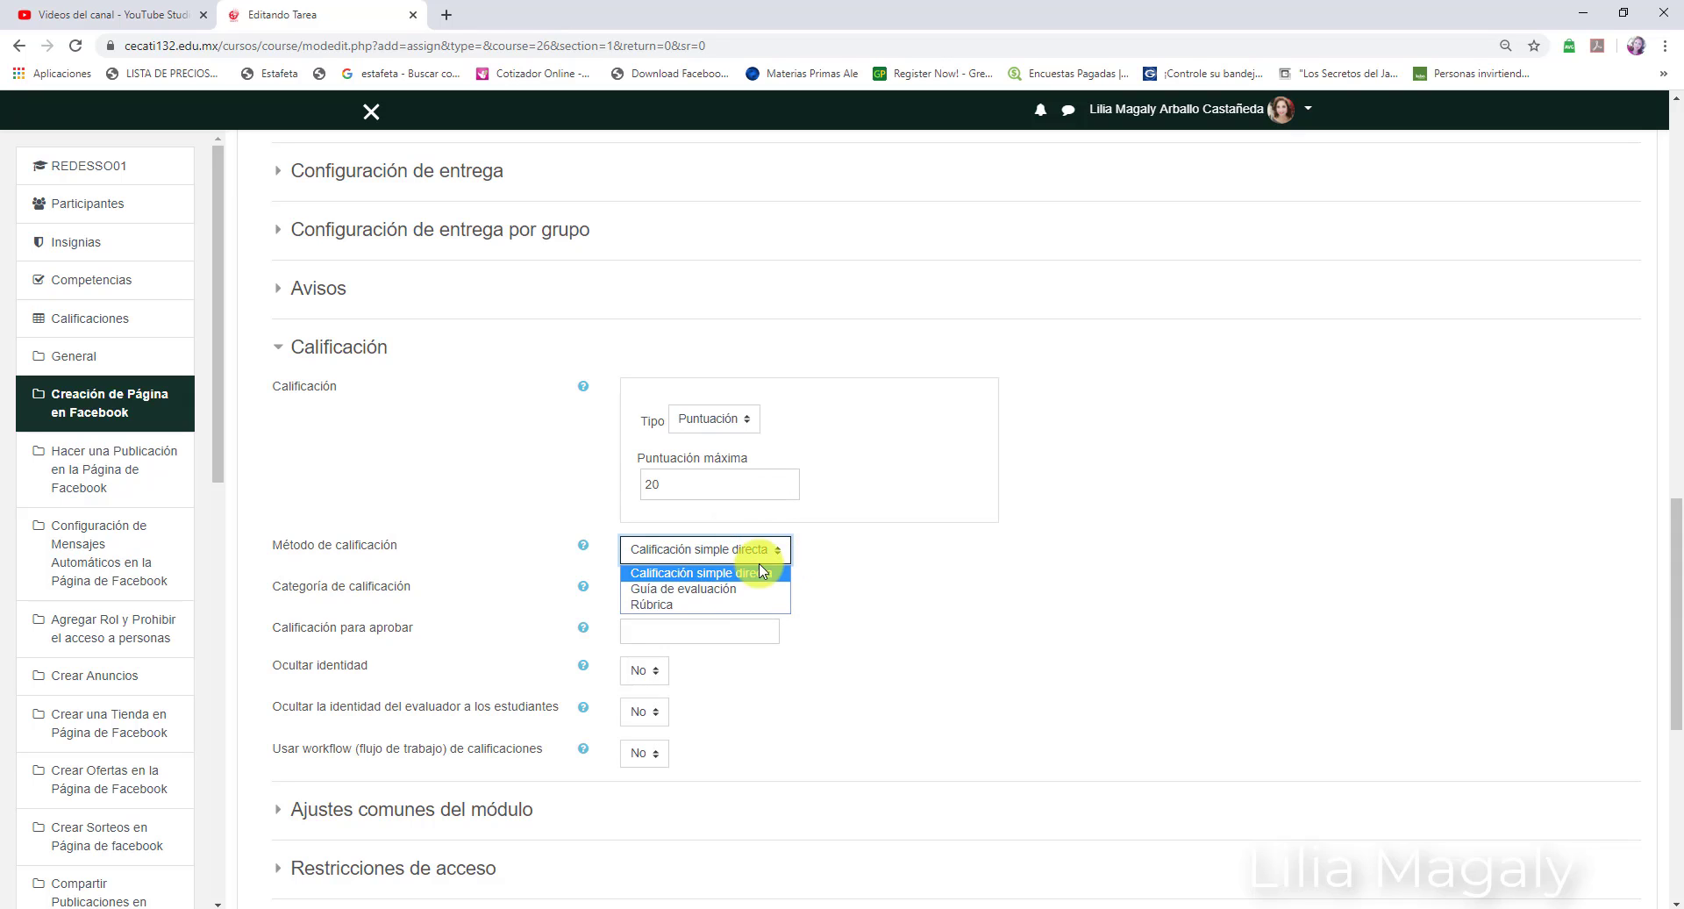
{"action": "left_click", "coordinate": [783, 552]}
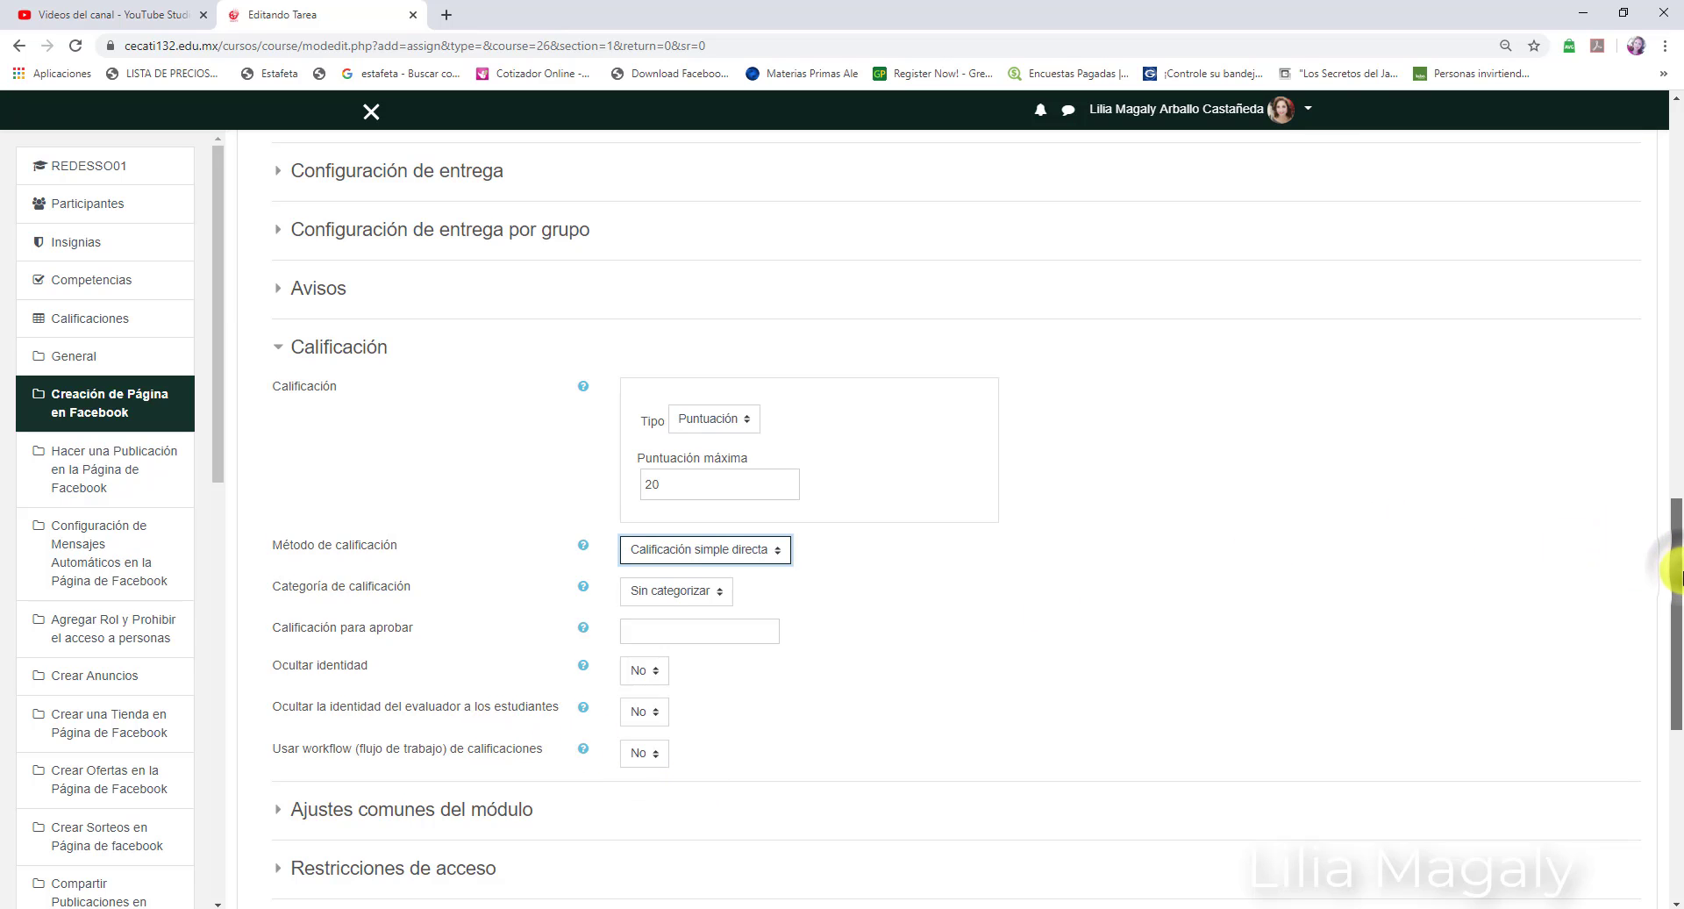
Step: Review the assignment's description, attached PDF, availability dates and grading settings
{"action": "left_click_drag", "start_coordinate": [1679, 575], "coordinate": [1671, 237]}
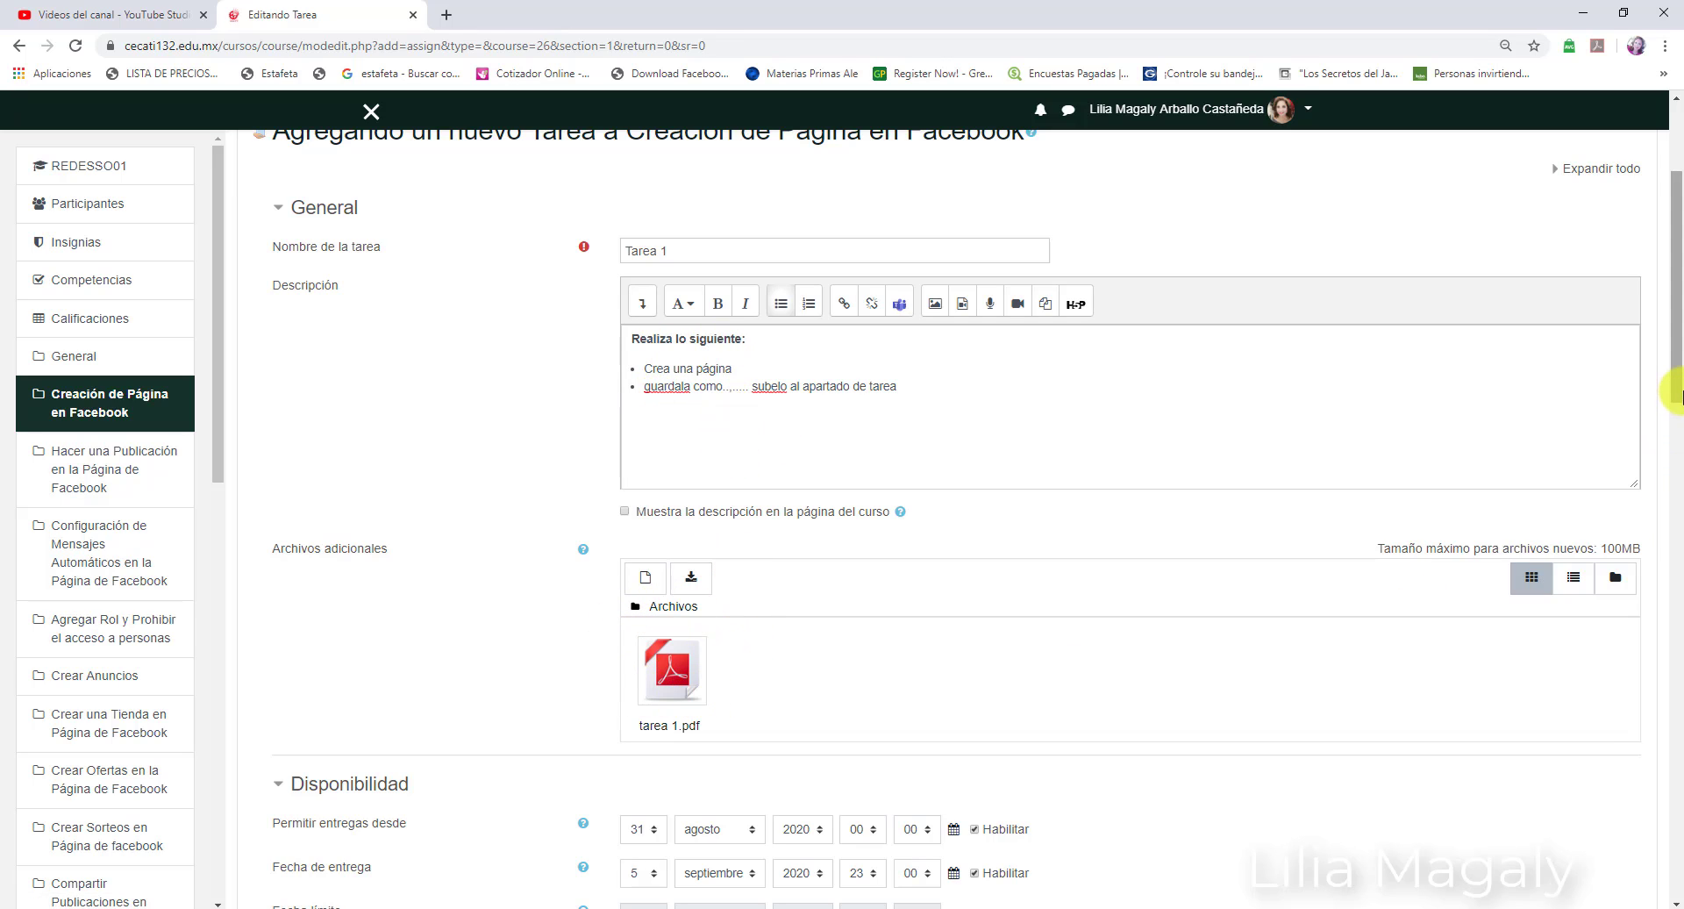
{"action": "left_click_drag", "start_coordinate": [1675, 394], "coordinate": [1669, 436]}
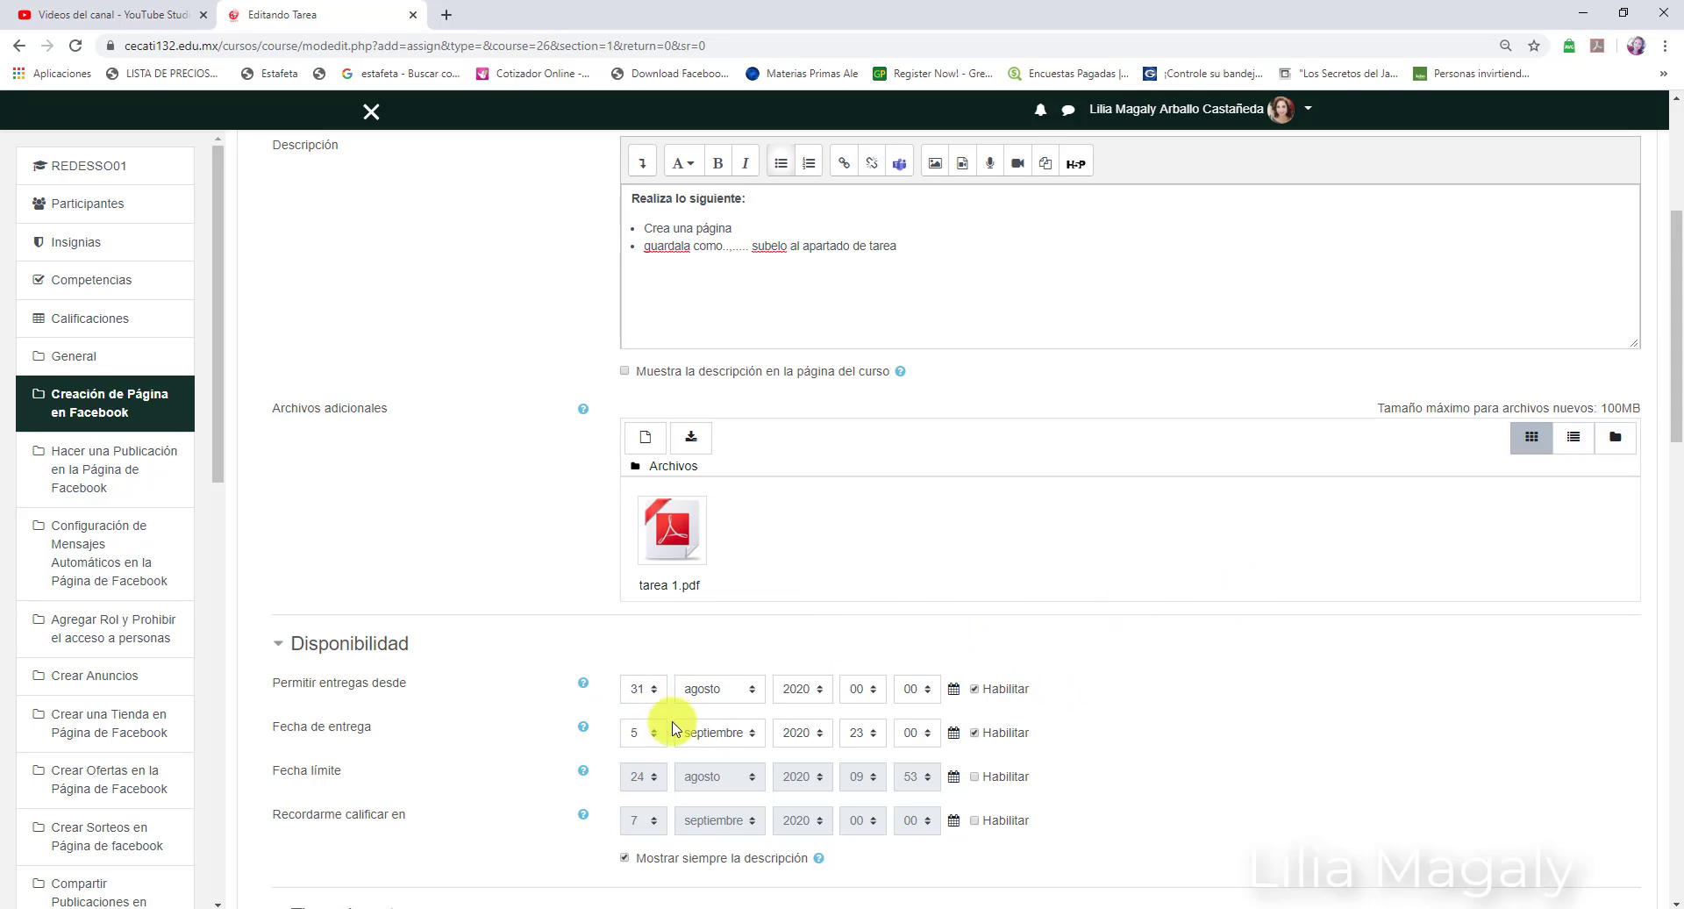
{"action": "left_click_drag", "start_coordinate": [1675, 312], "coordinate": [1679, 607]}
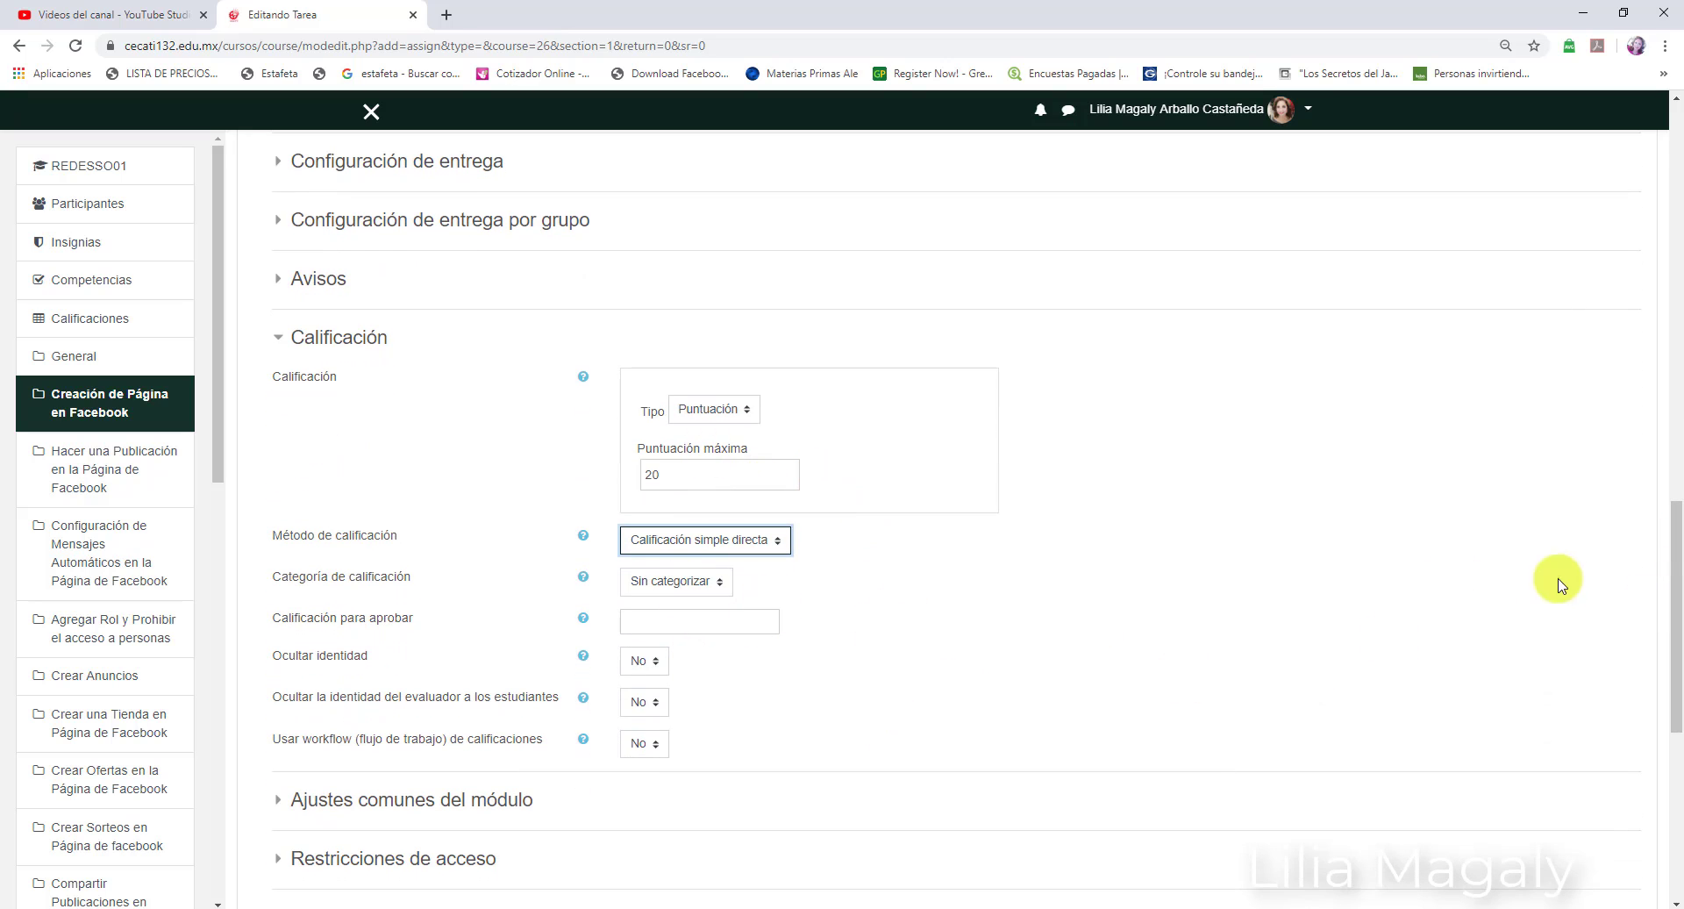
{"action": "mouse_move", "coordinate": [1677, 554]}
{"action": "left_mouse_down"}
{"action": "mouse_move", "coordinate": [1677, 611]}
{"action": "mouse_move", "coordinate": [1677, 549]}
{"action": "mouse_move", "coordinate": [1677, 572]}
{"action": "left_mouse_up"}
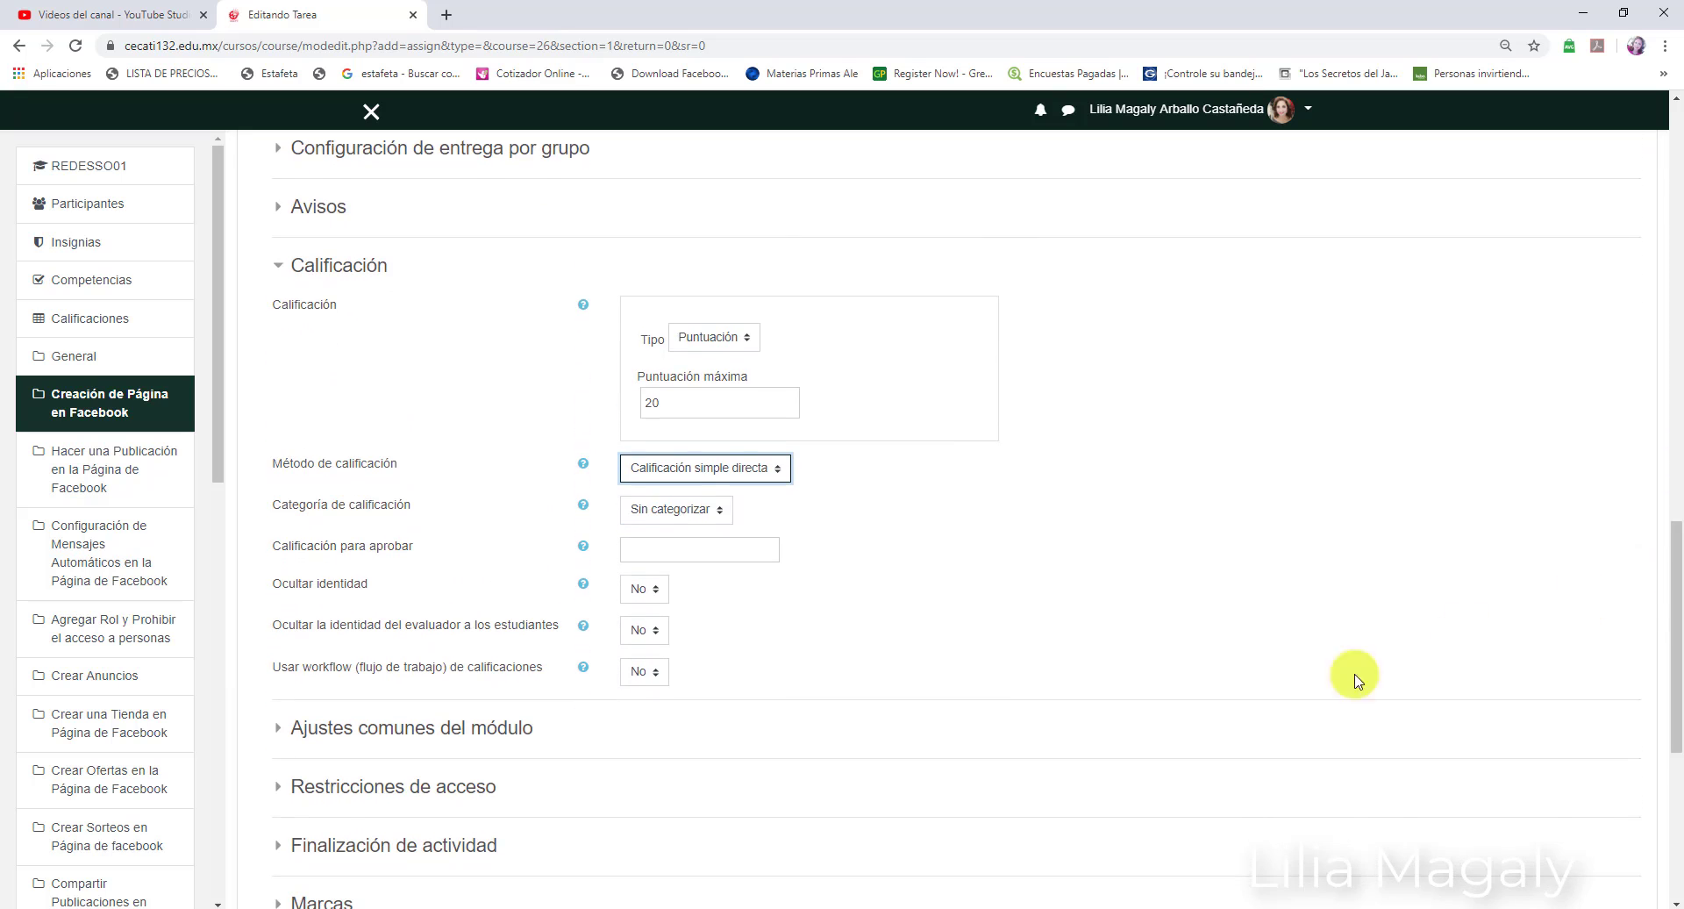
Step: Examine the restriction types offered under the assignment's Restricciones de acceso without adding one
{"action": "left_click", "coordinate": [368, 785]}
{"action": "left_click_drag", "start_coordinate": [1676, 563], "coordinate": [1676, 633]}
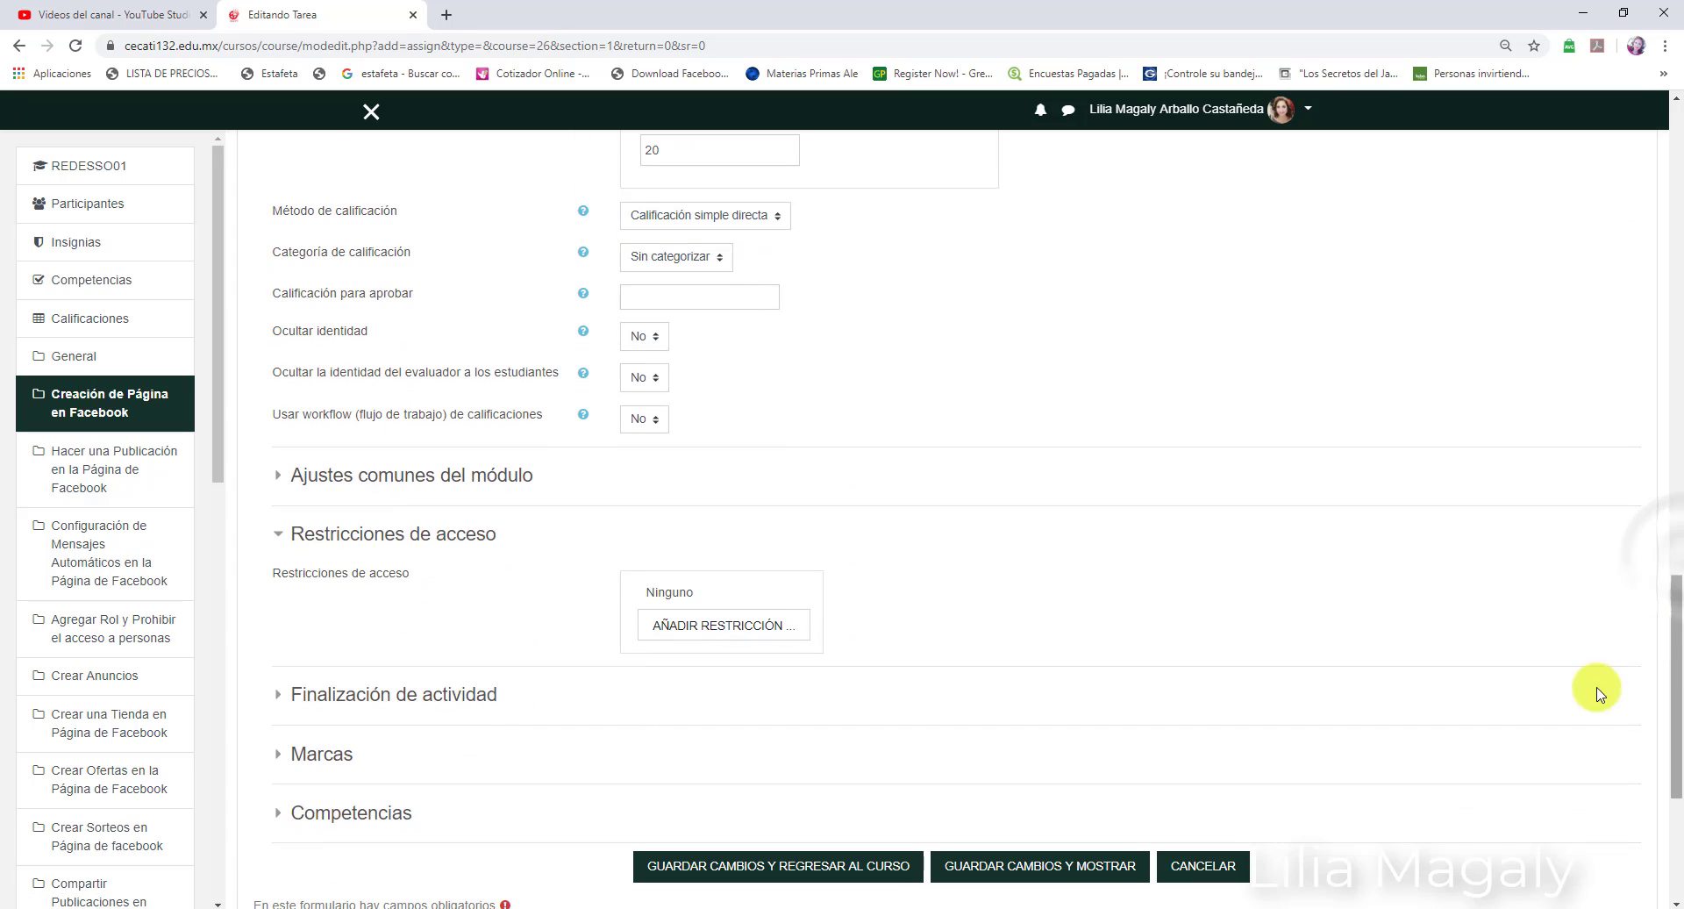
{"action": "left_click", "coordinate": [715, 626]}
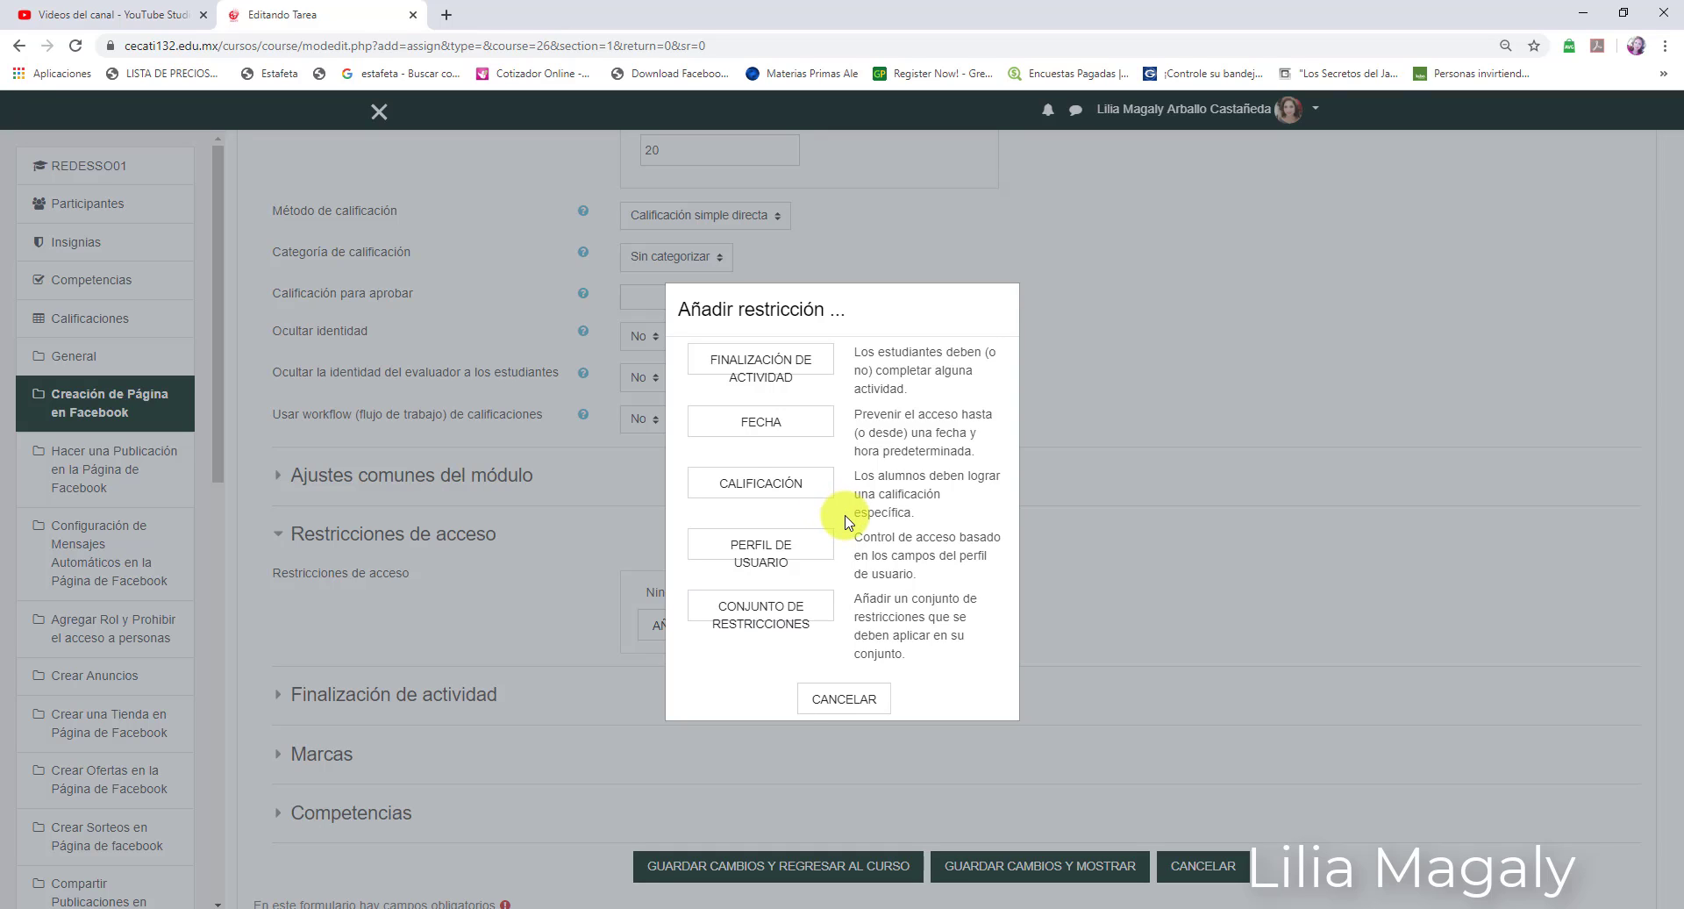
{"action": "left_click", "coordinate": [833, 698]}
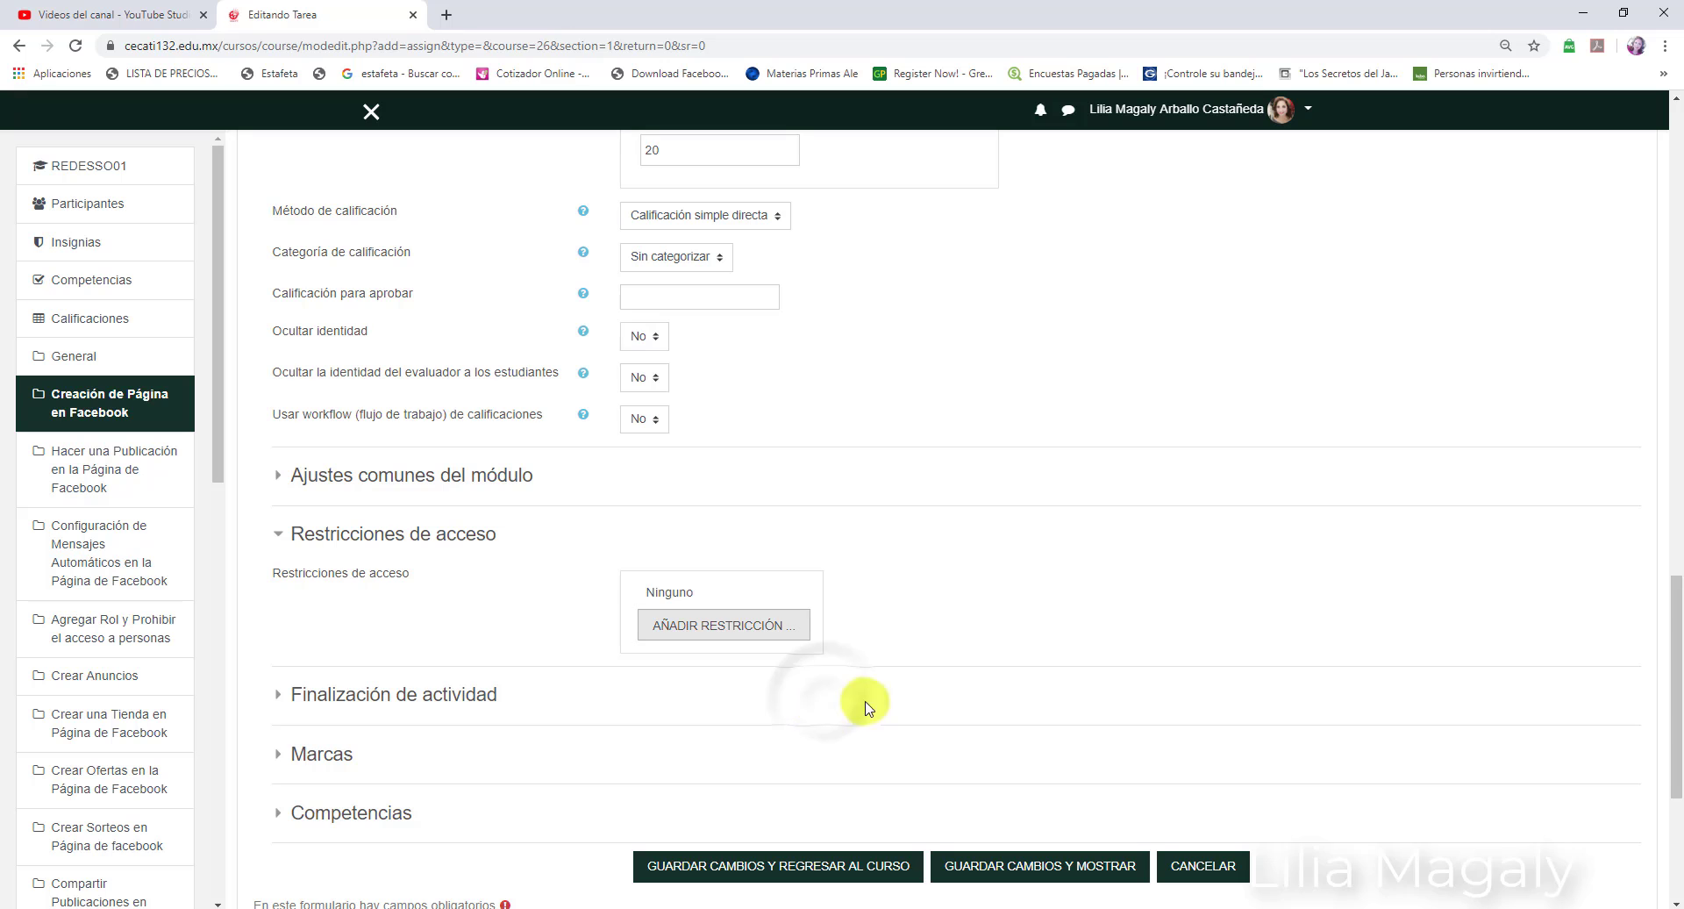
Step: Save the assignment and display its page with the grading summary
{"action": "left_click_drag", "start_coordinate": [1671, 620], "coordinate": [1627, 782]}
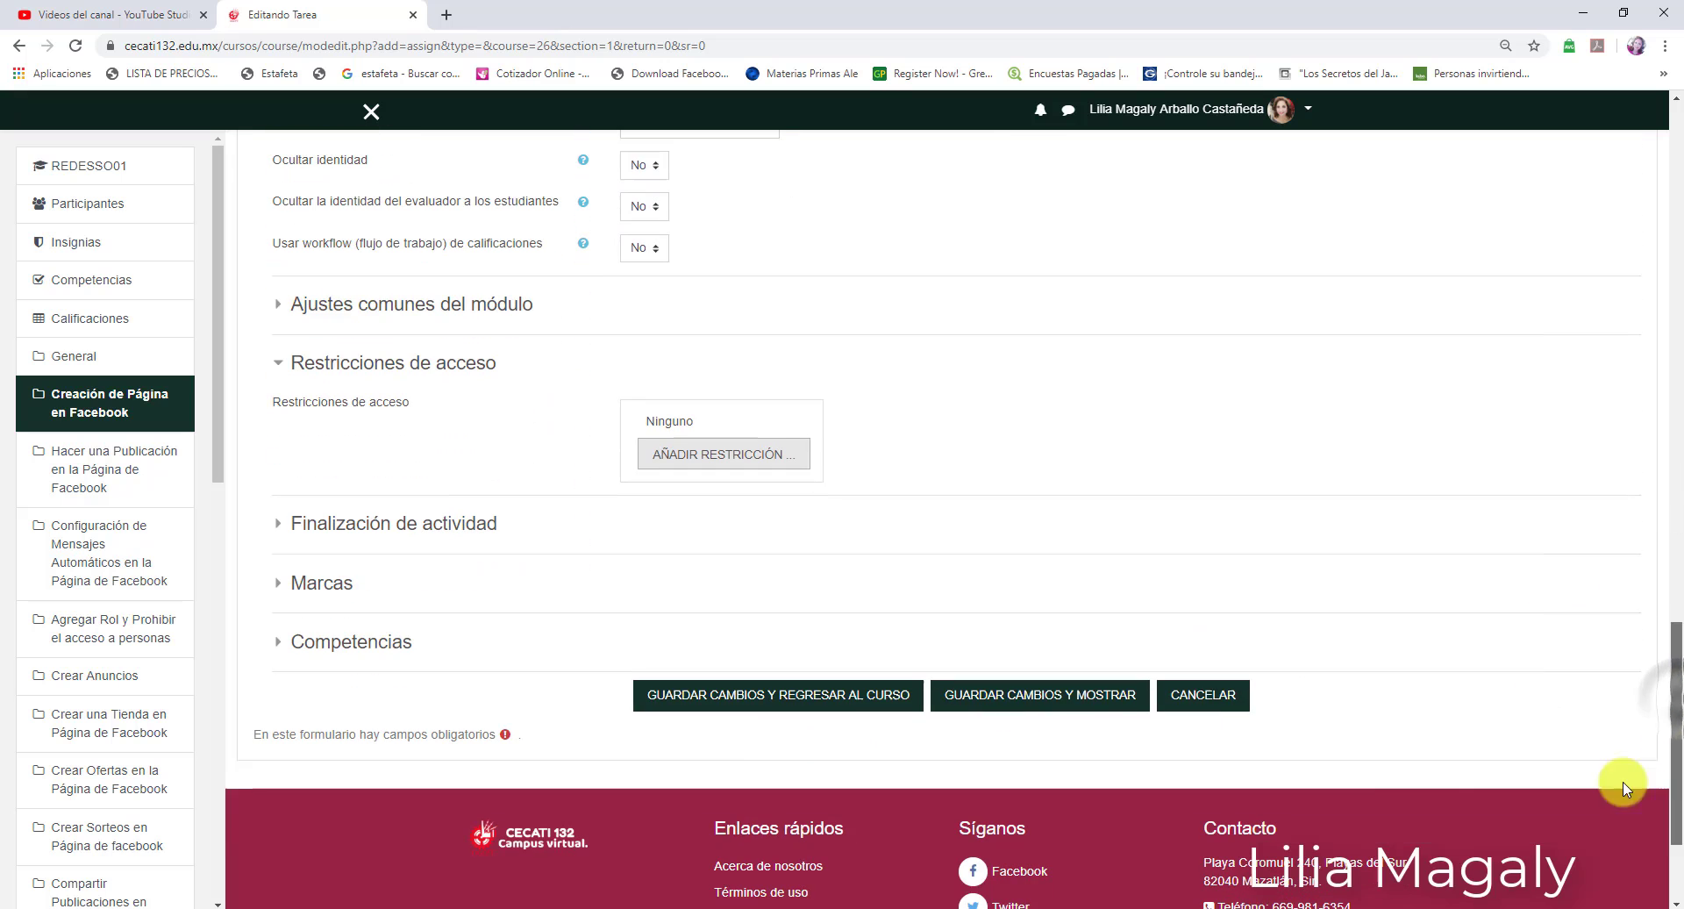
{"action": "left_click", "coordinate": [1043, 701]}
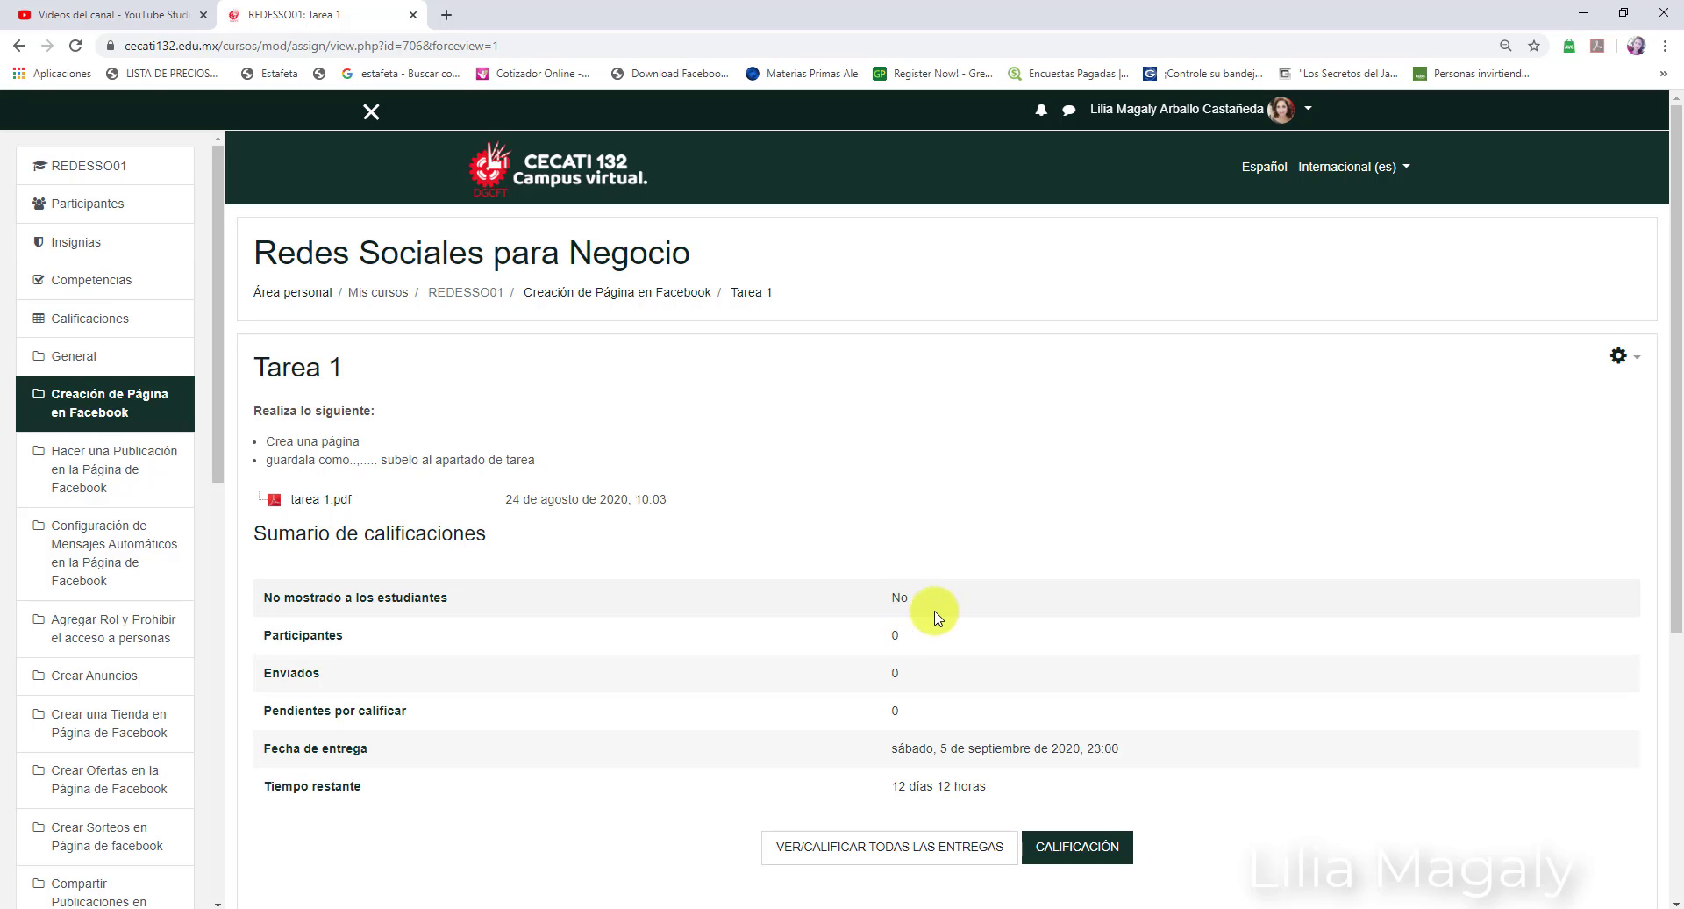
{"action": "left_click_drag", "start_coordinate": [1672, 467], "coordinate": [1667, 533]}
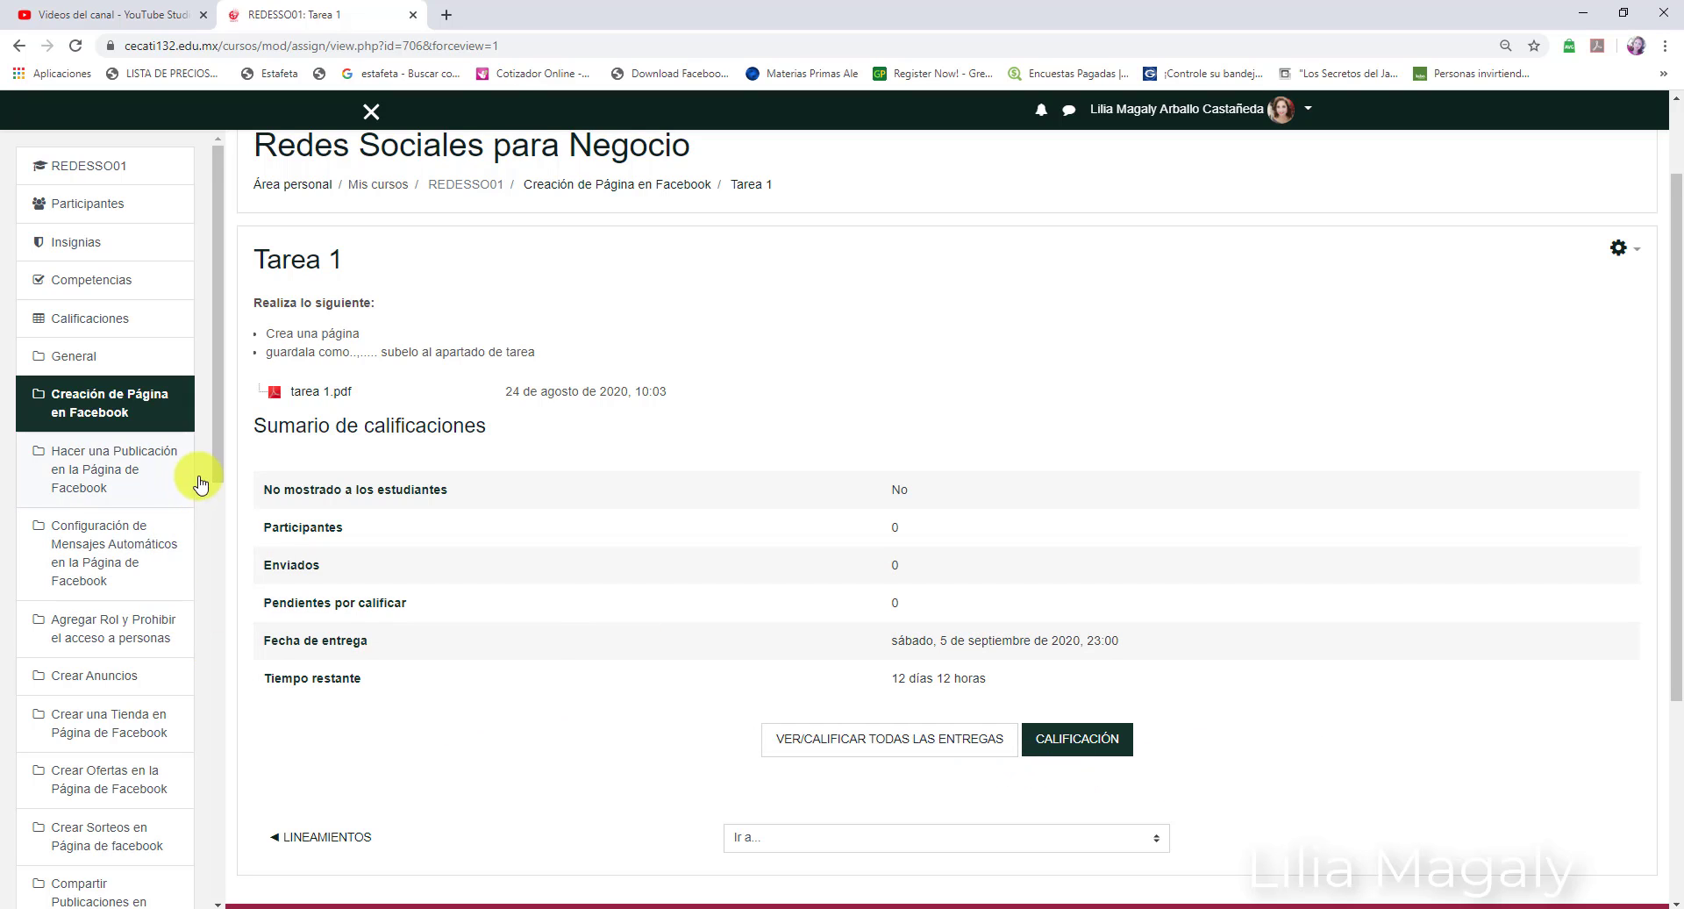
Step: Open the Tarea 1 assignment of Tema 2.- Guardar Proyecto y Producir Película in the VIDEODI01 course
{"action": "left_click_drag", "start_coordinate": [213, 465], "coordinate": [210, 850]}
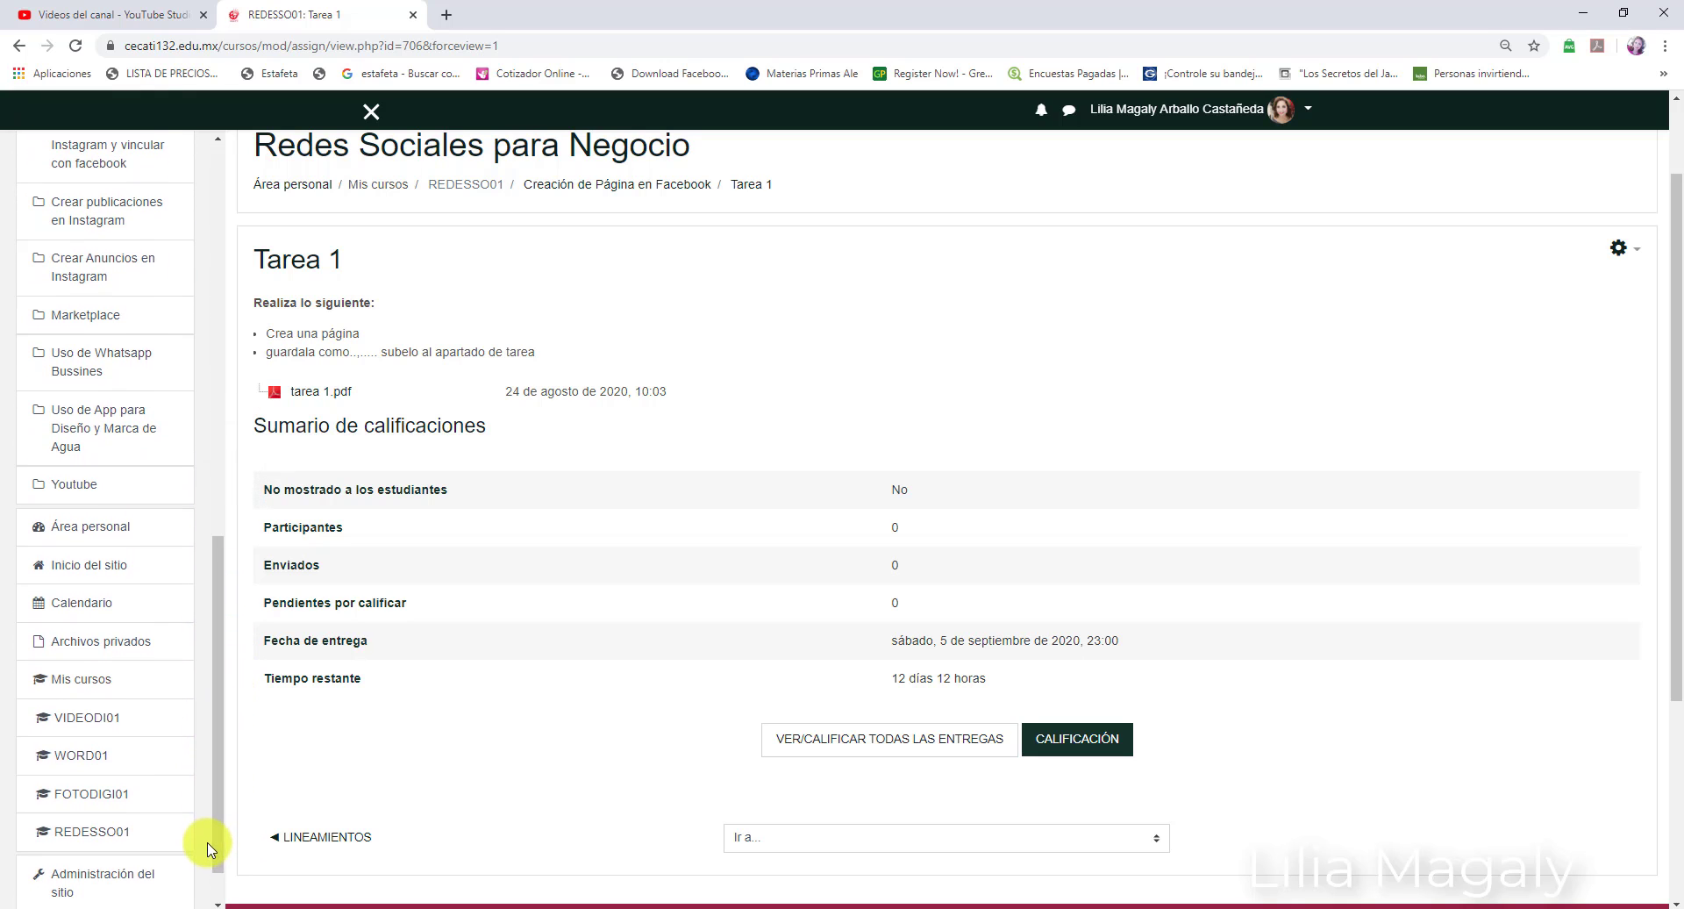
{"action": "left_click", "coordinate": [96, 719]}
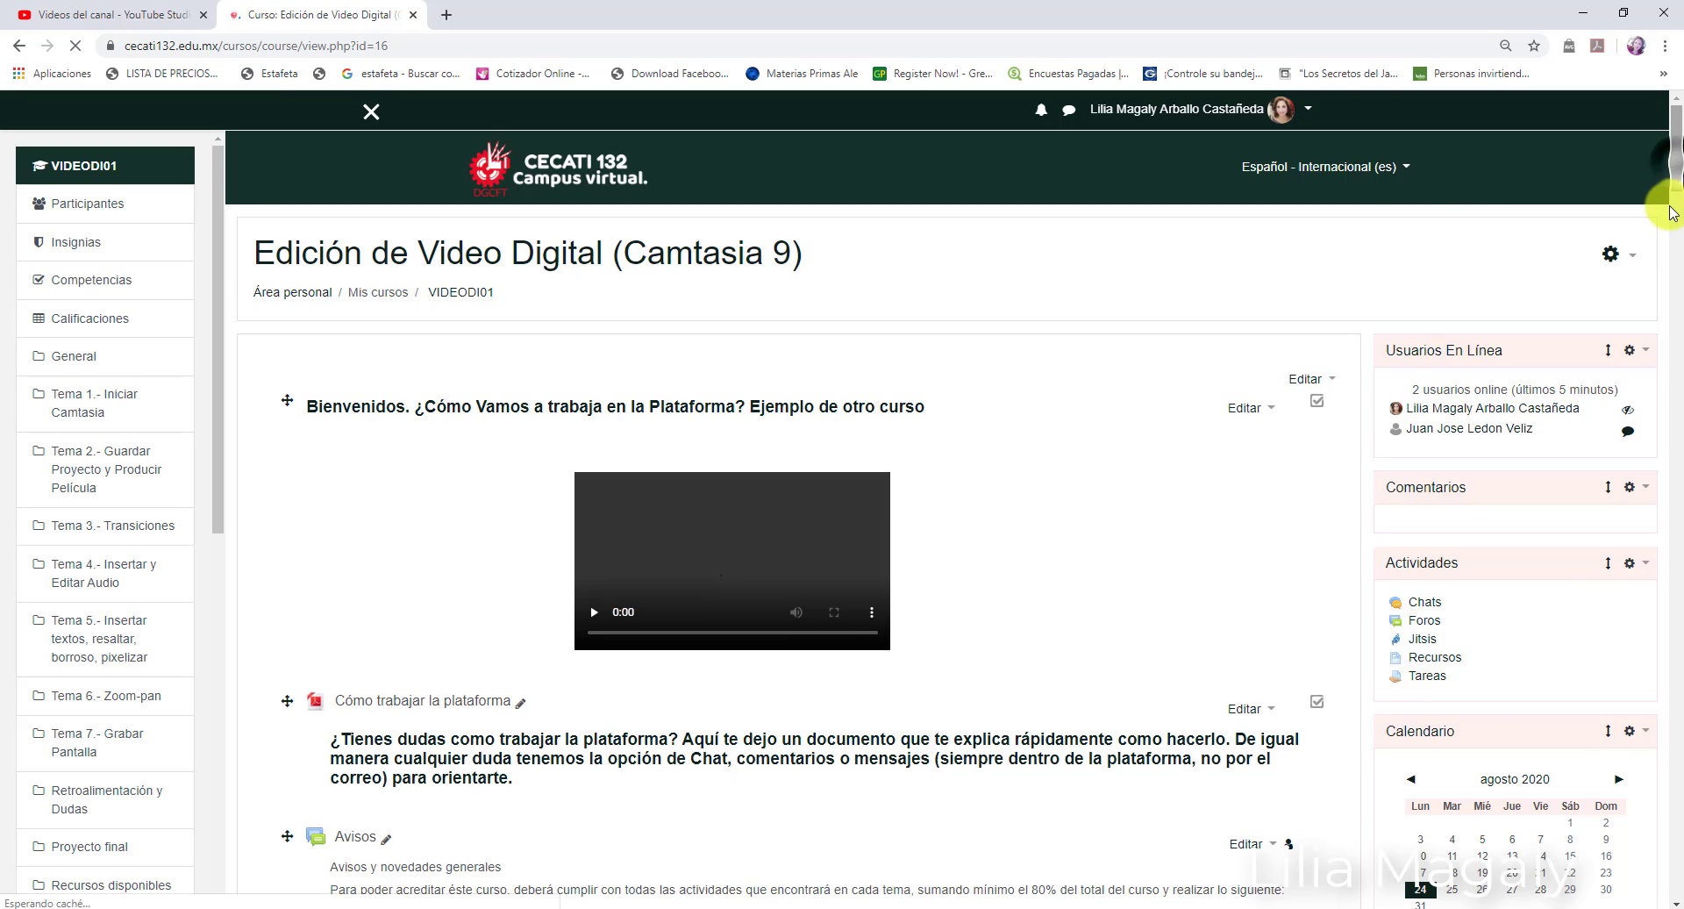
{"action": "left_click_drag", "start_coordinate": [1674, 157], "coordinate": [1675, 279]}
{"action": "scroll", "coordinate": [1677, 303], "scroll_direction": "down", "scroll_amount": 2}
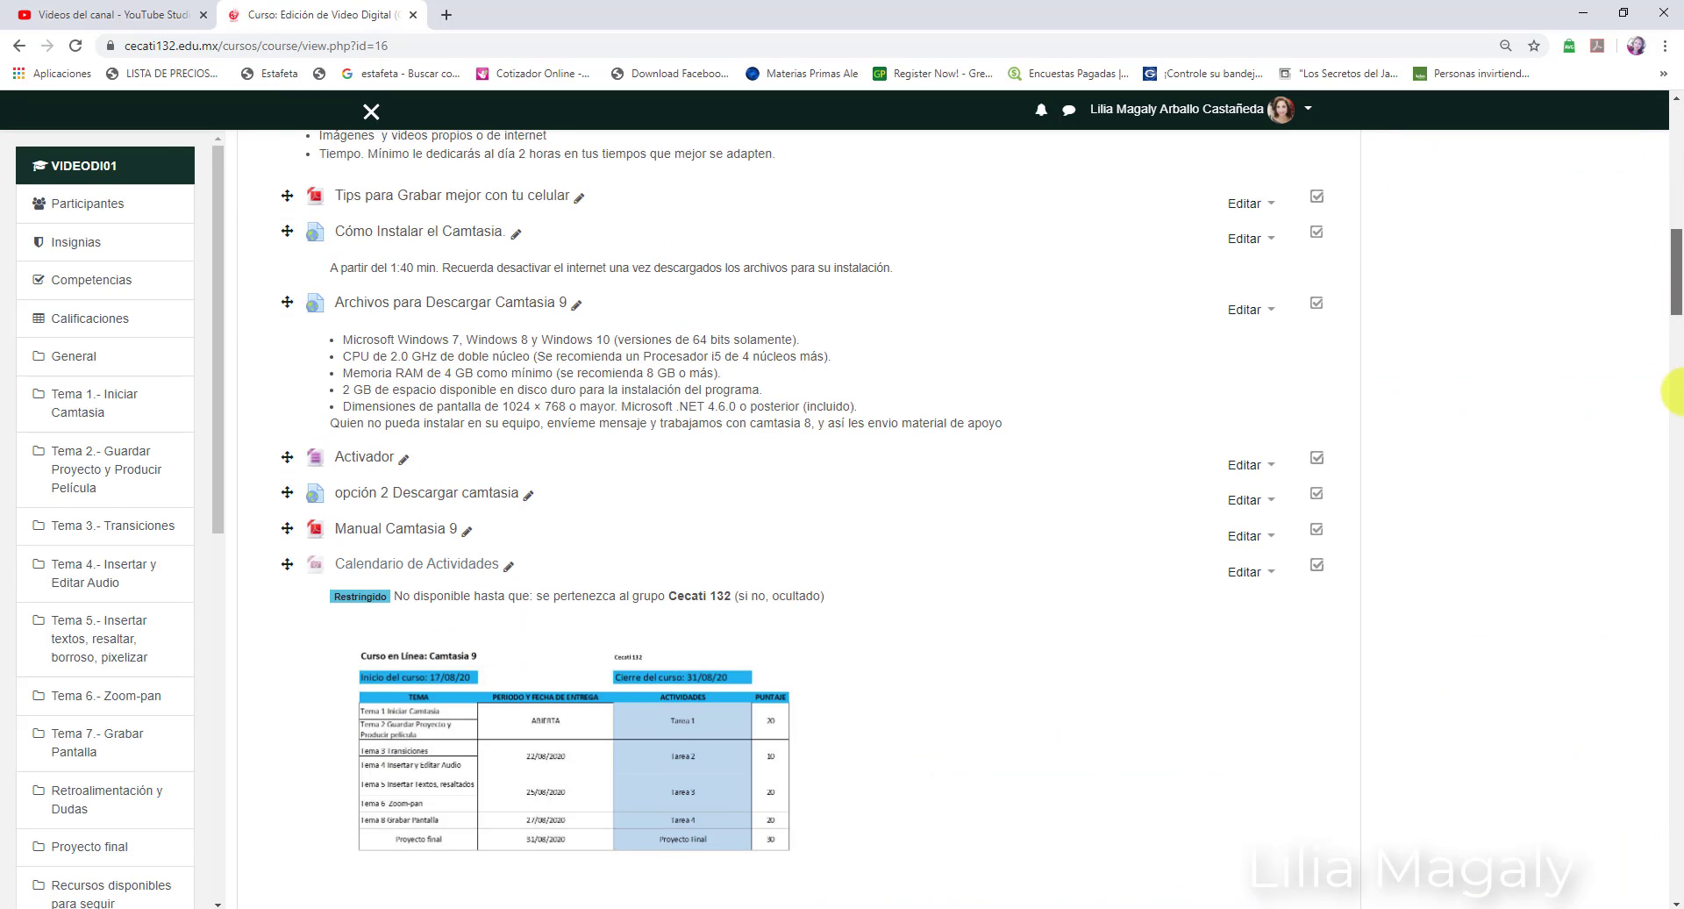
{"action": "scroll", "coordinate": [1679, 506], "scroll_direction": "down", "scroll_amount": 10}
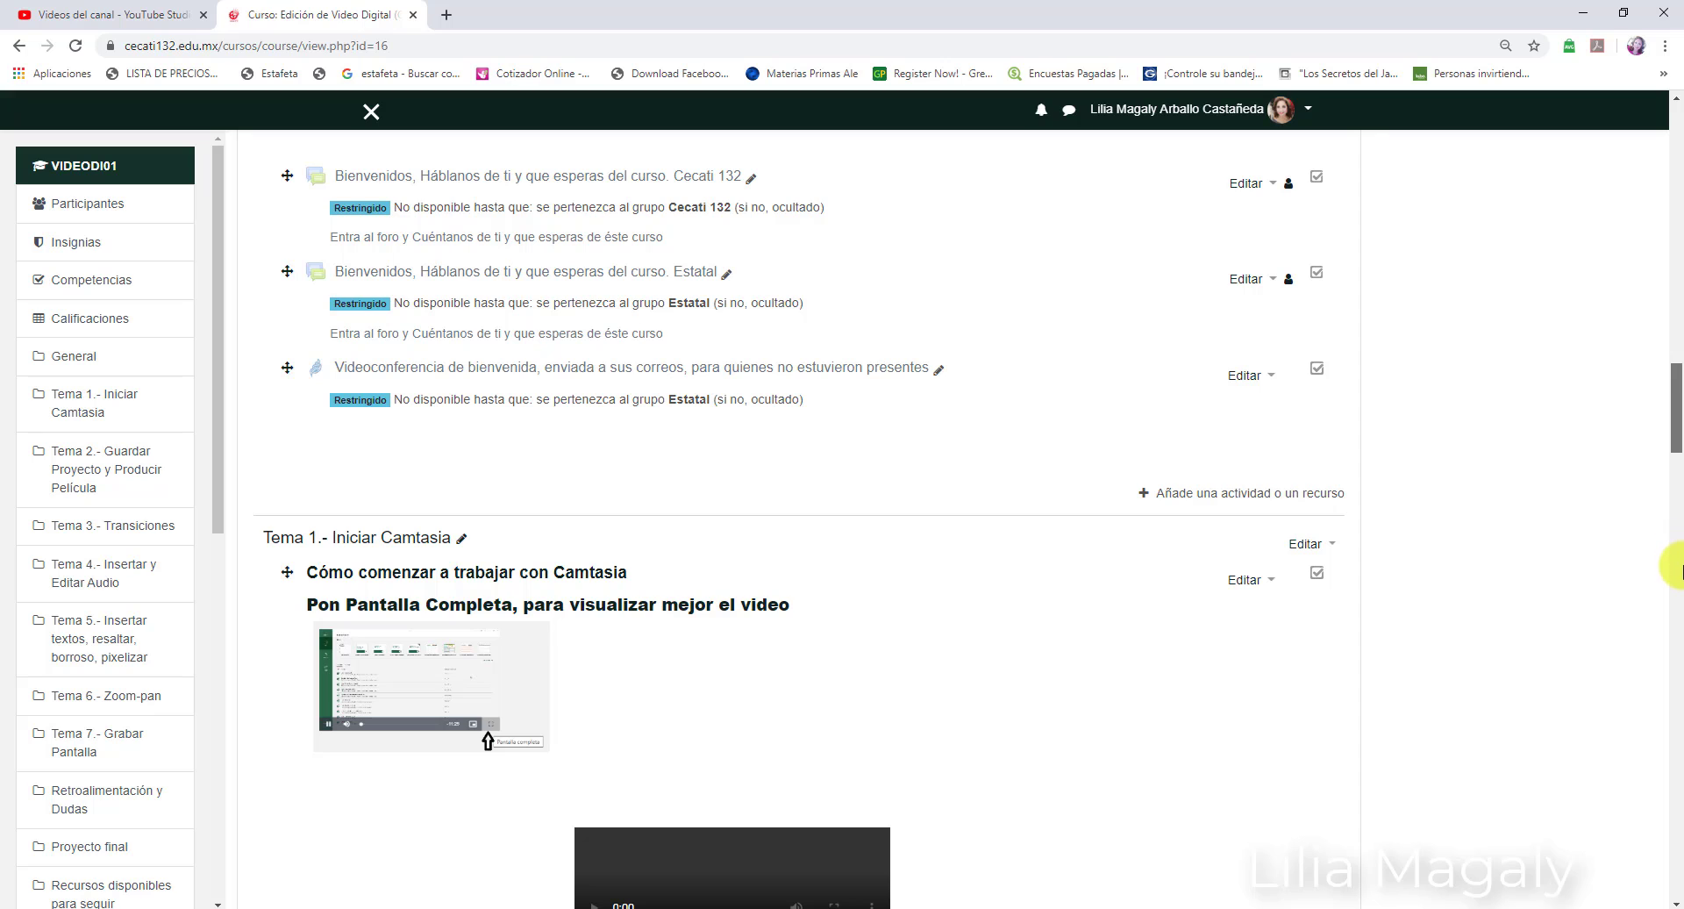
{"action": "scroll", "coordinate": [1675, 576], "scroll_direction": "down", "scroll_amount": 15}
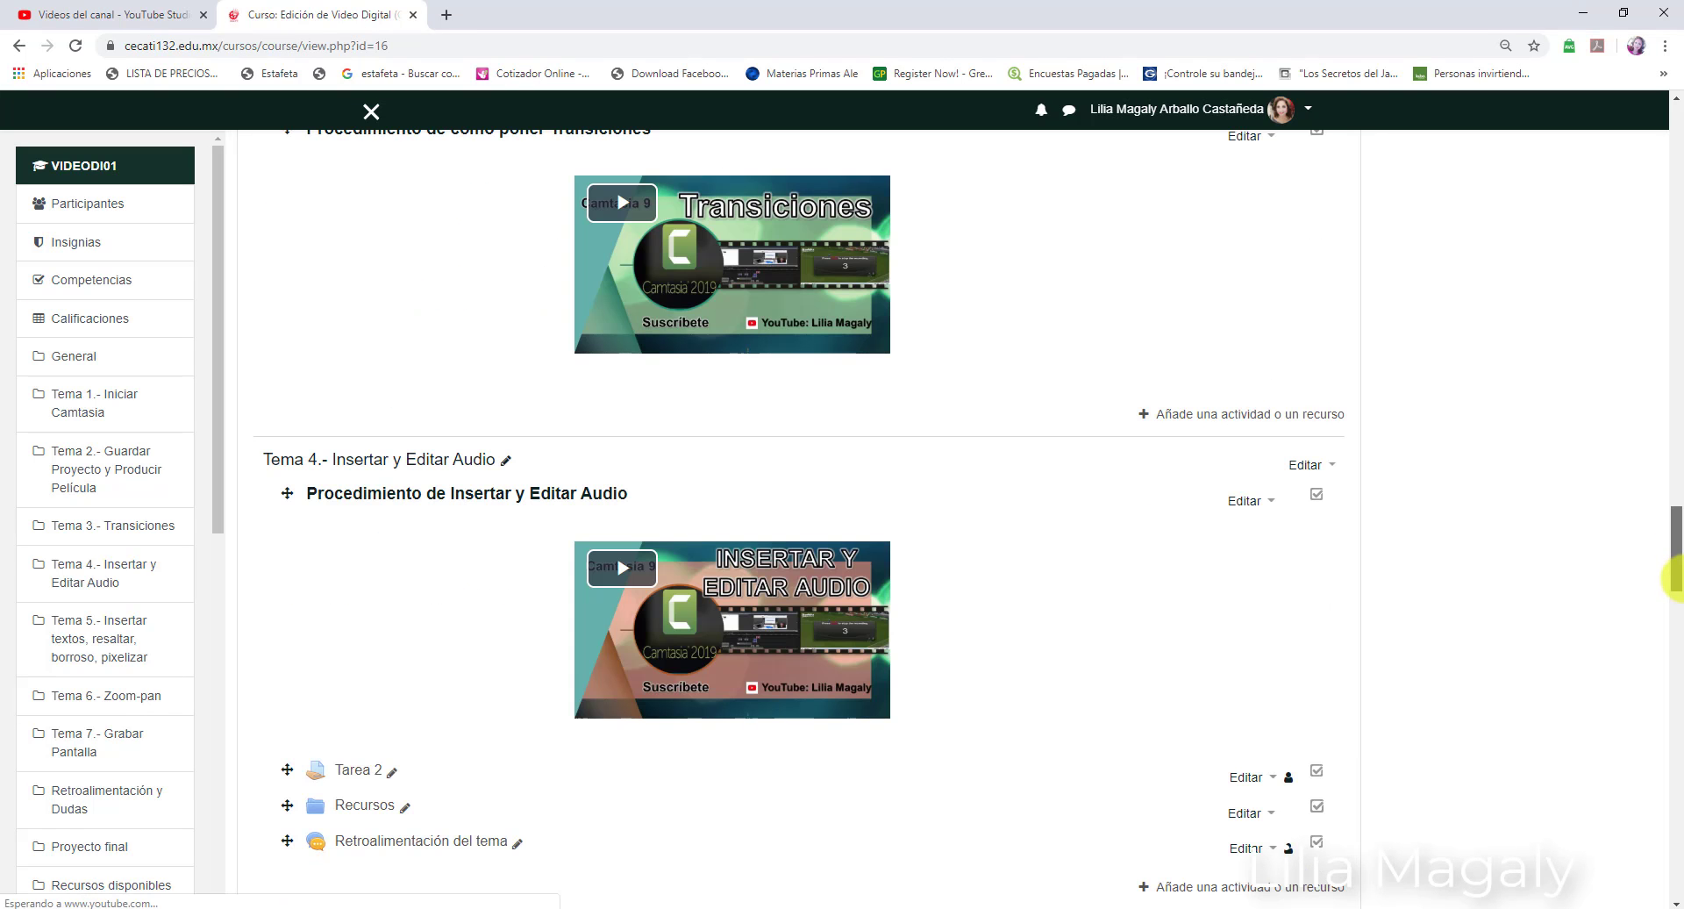
{"action": "scroll", "coordinate": [1671, 544], "scroll_direction": "up", "scroll_amount": 5}
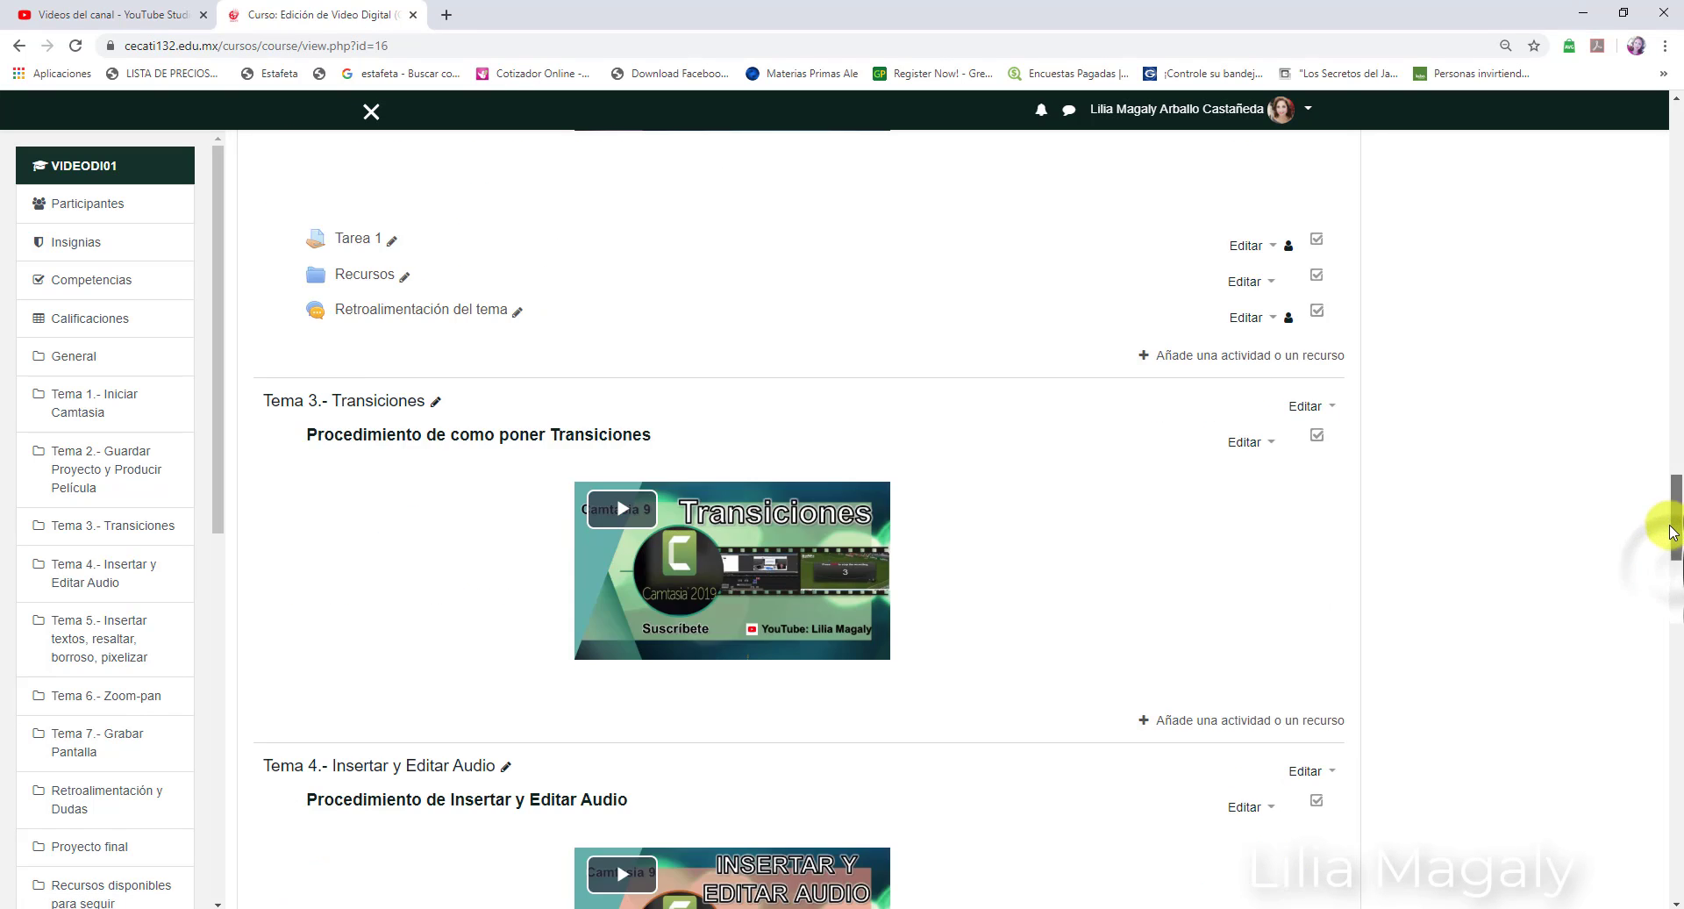
{"action": "left_click", "coordinate": [366, 375]}
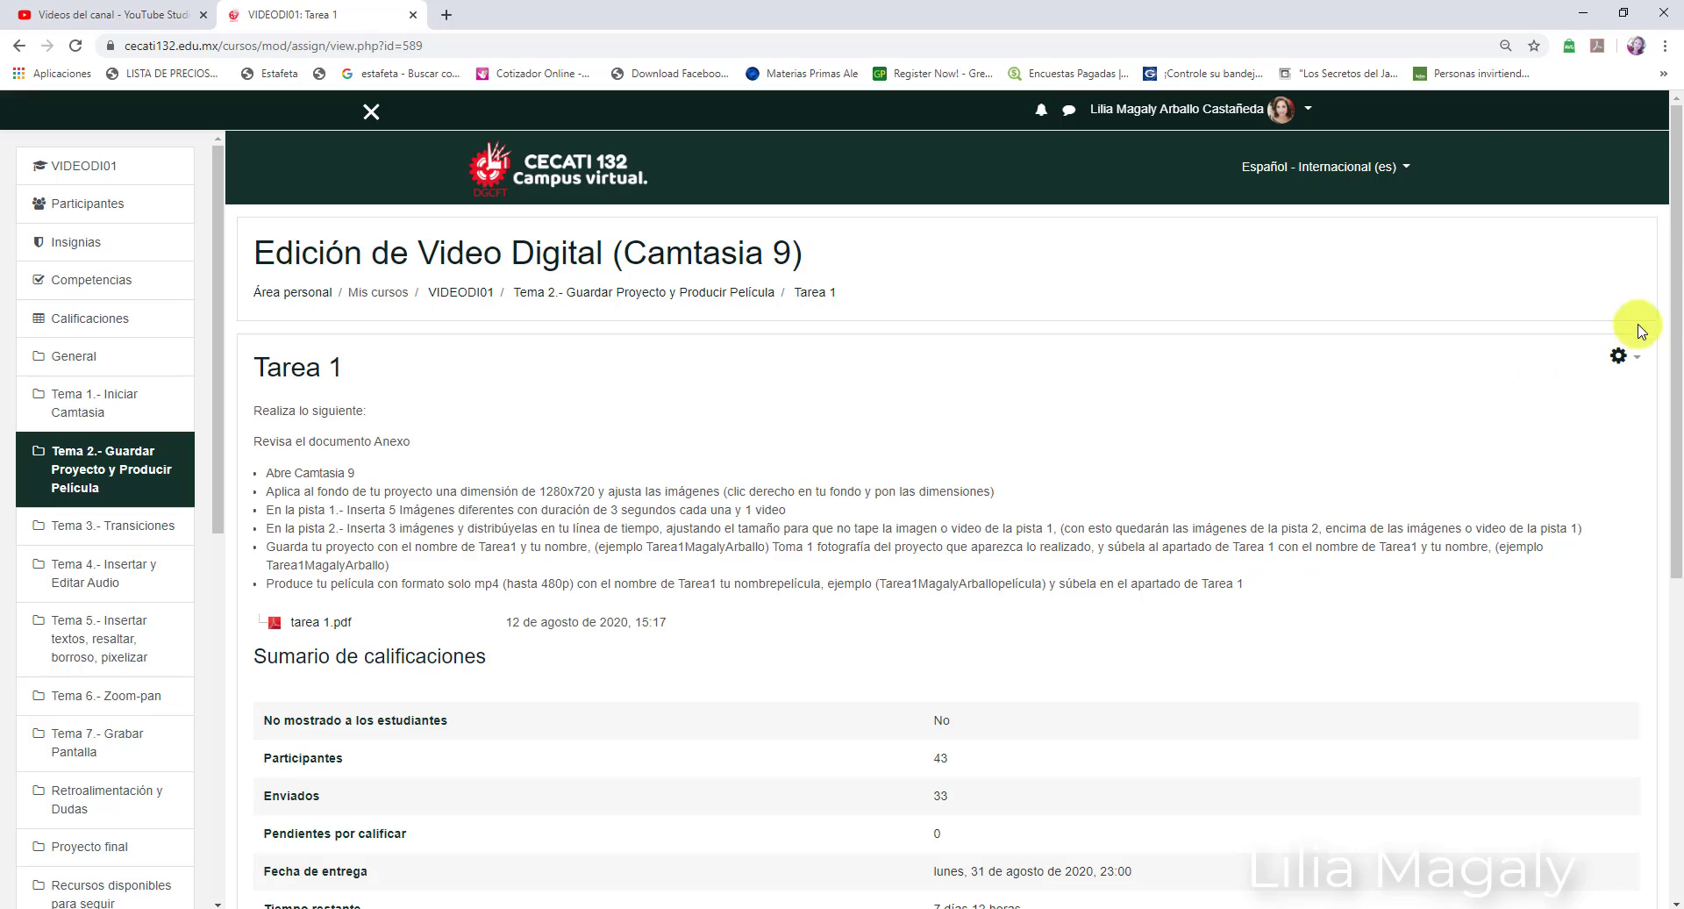
Step: Return to the VIDEODI01 course page, open the Tarea 2 assignment of Tema 4.- Insertar y Editar Audio, and review its grading summary
{"action": "scroll", "coordinate": [1673, 311], "scroll_direction": "down", "scroll_amount": 2}
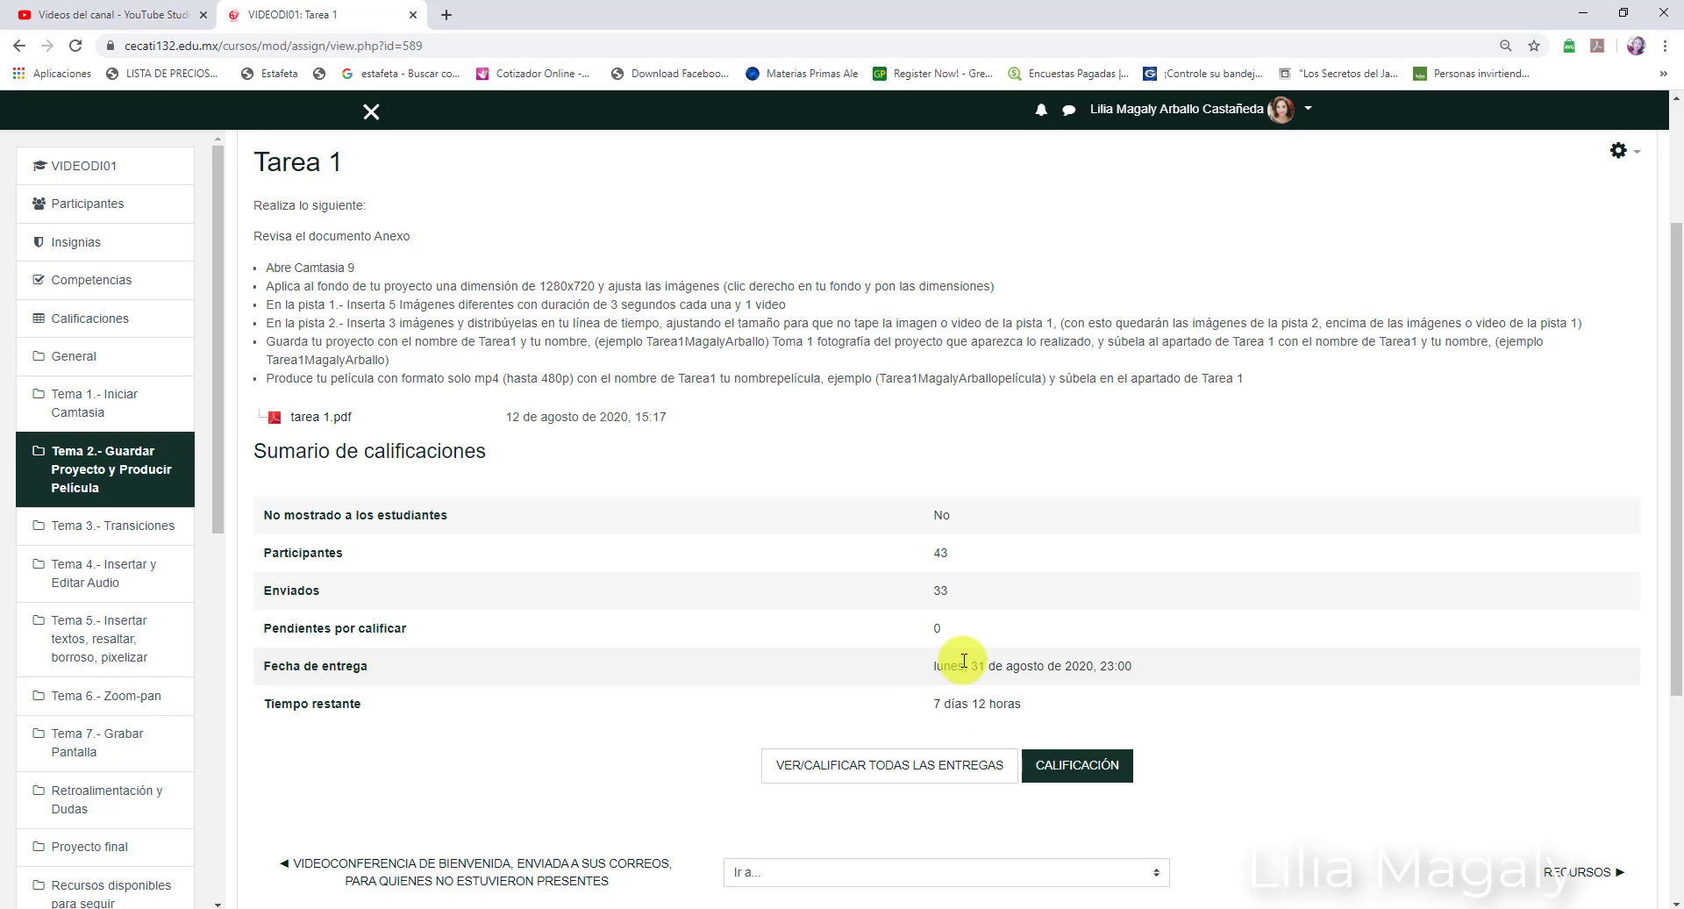
{"action": "left_click_drag", "start_coordinate": [1675, 444], "coordinate": [1637, 357]}
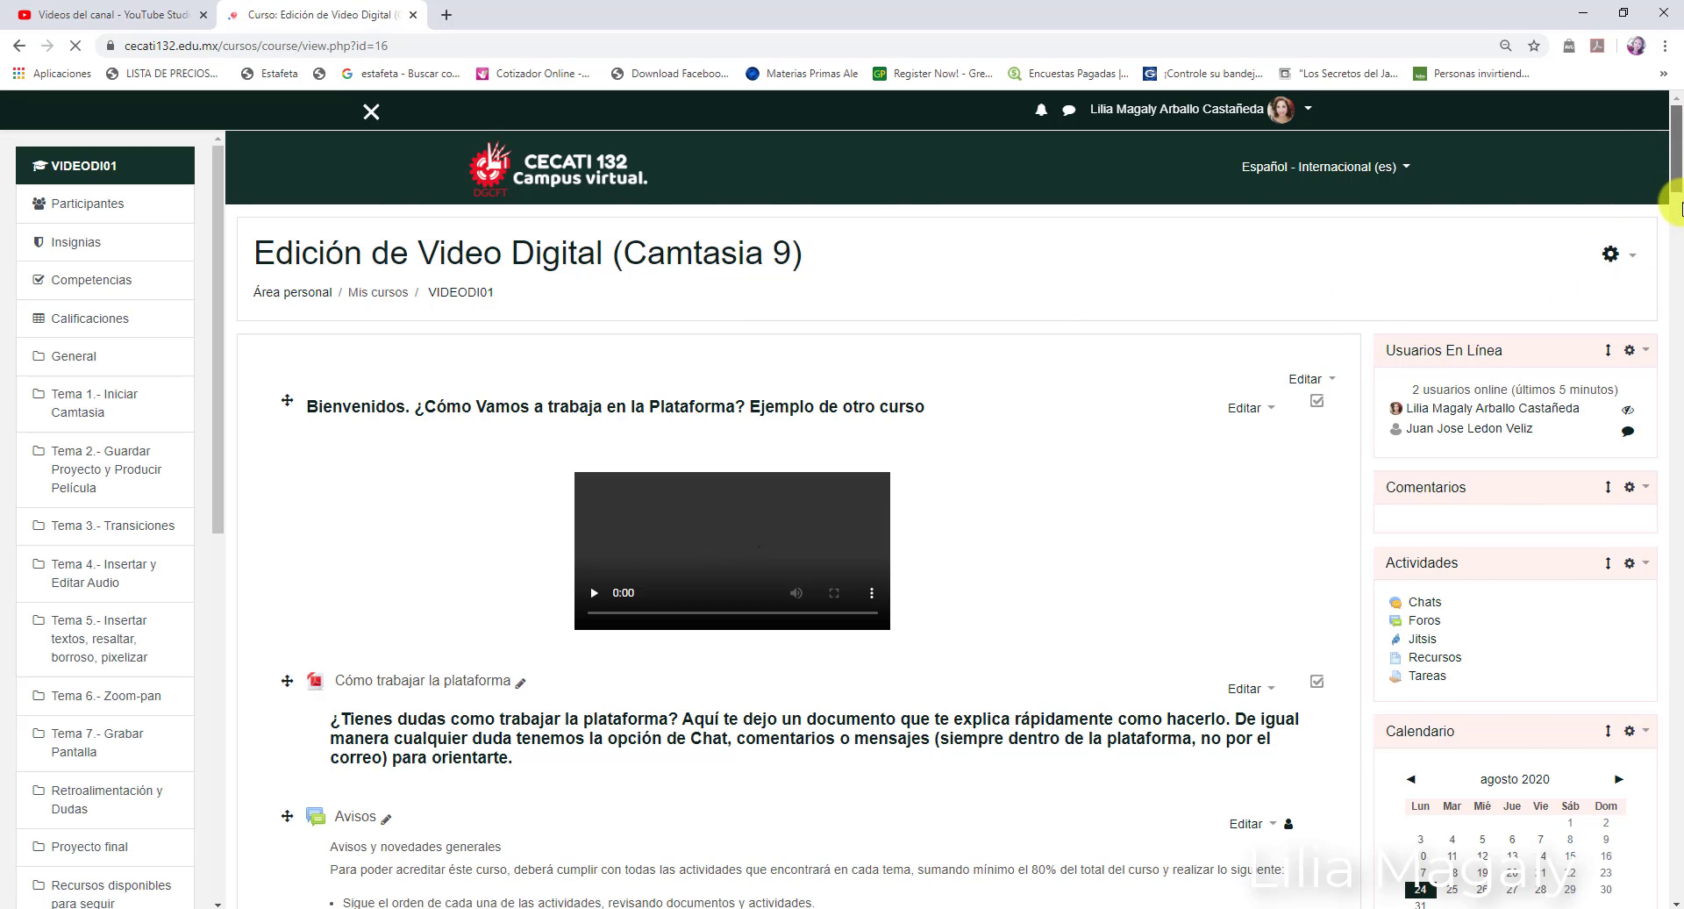
{"action": "scroll", "coordinate": [1679, 208], "scroll_direction": "down", "scroll_amount": 3}
{"action": "scroll", "coordinate": [1677, 237], "scroll_direction": "down", "scroll_amount": 5}
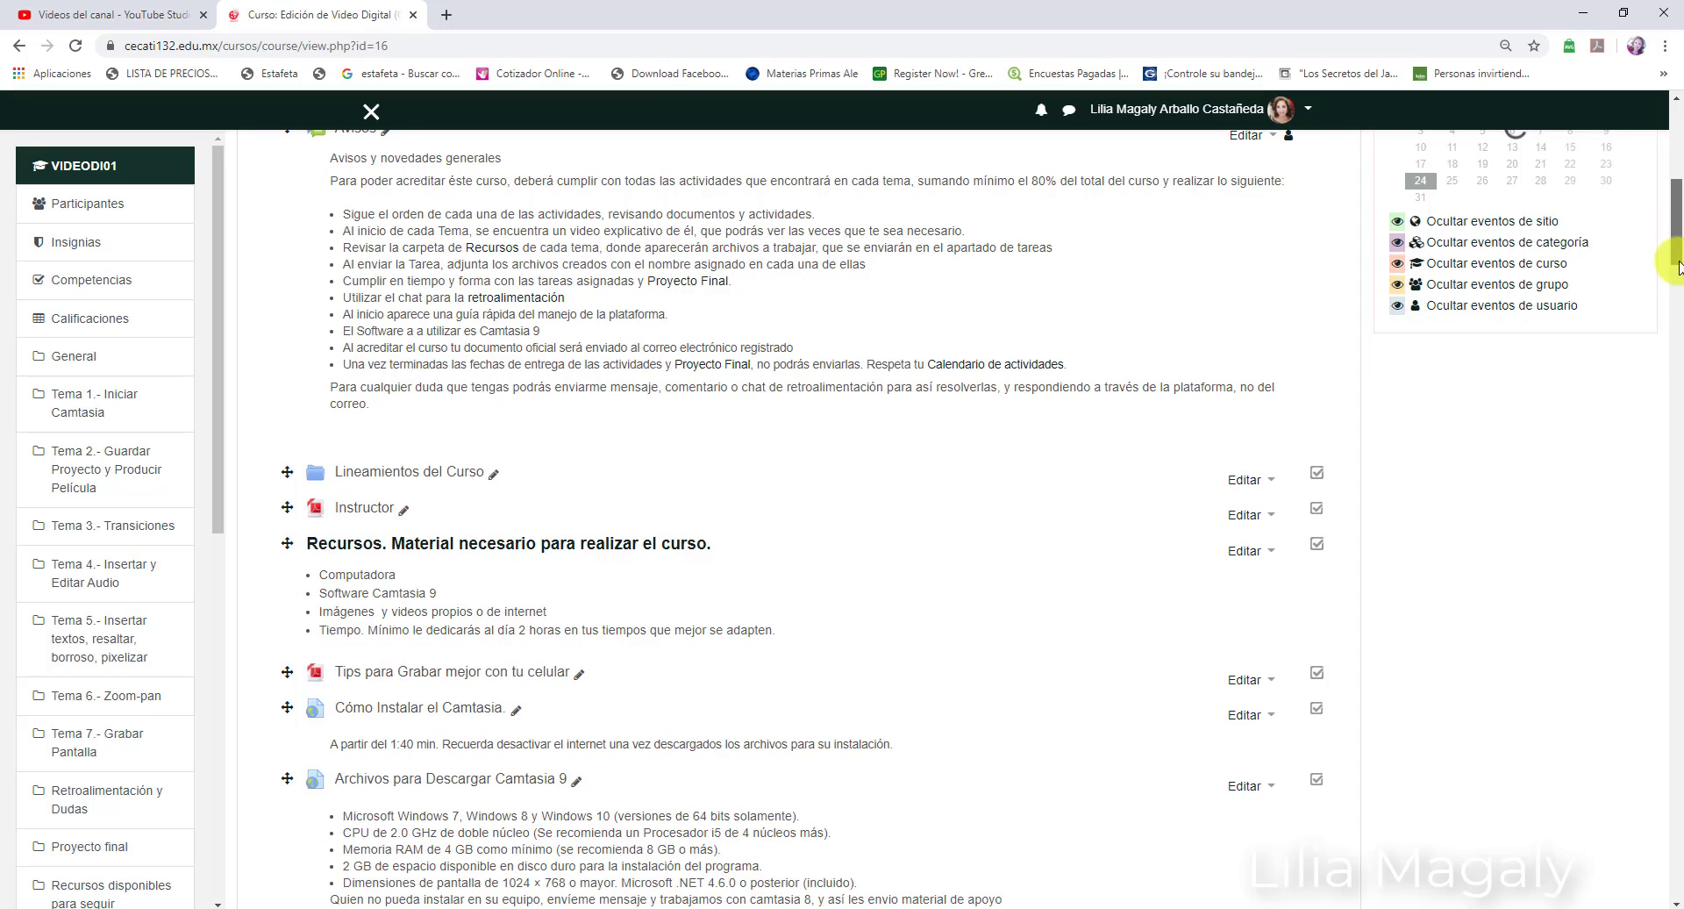
{"action": "scroll", "coordinate": [1679, 303], "scroll_direction": "down", "scroll_amount": 7}
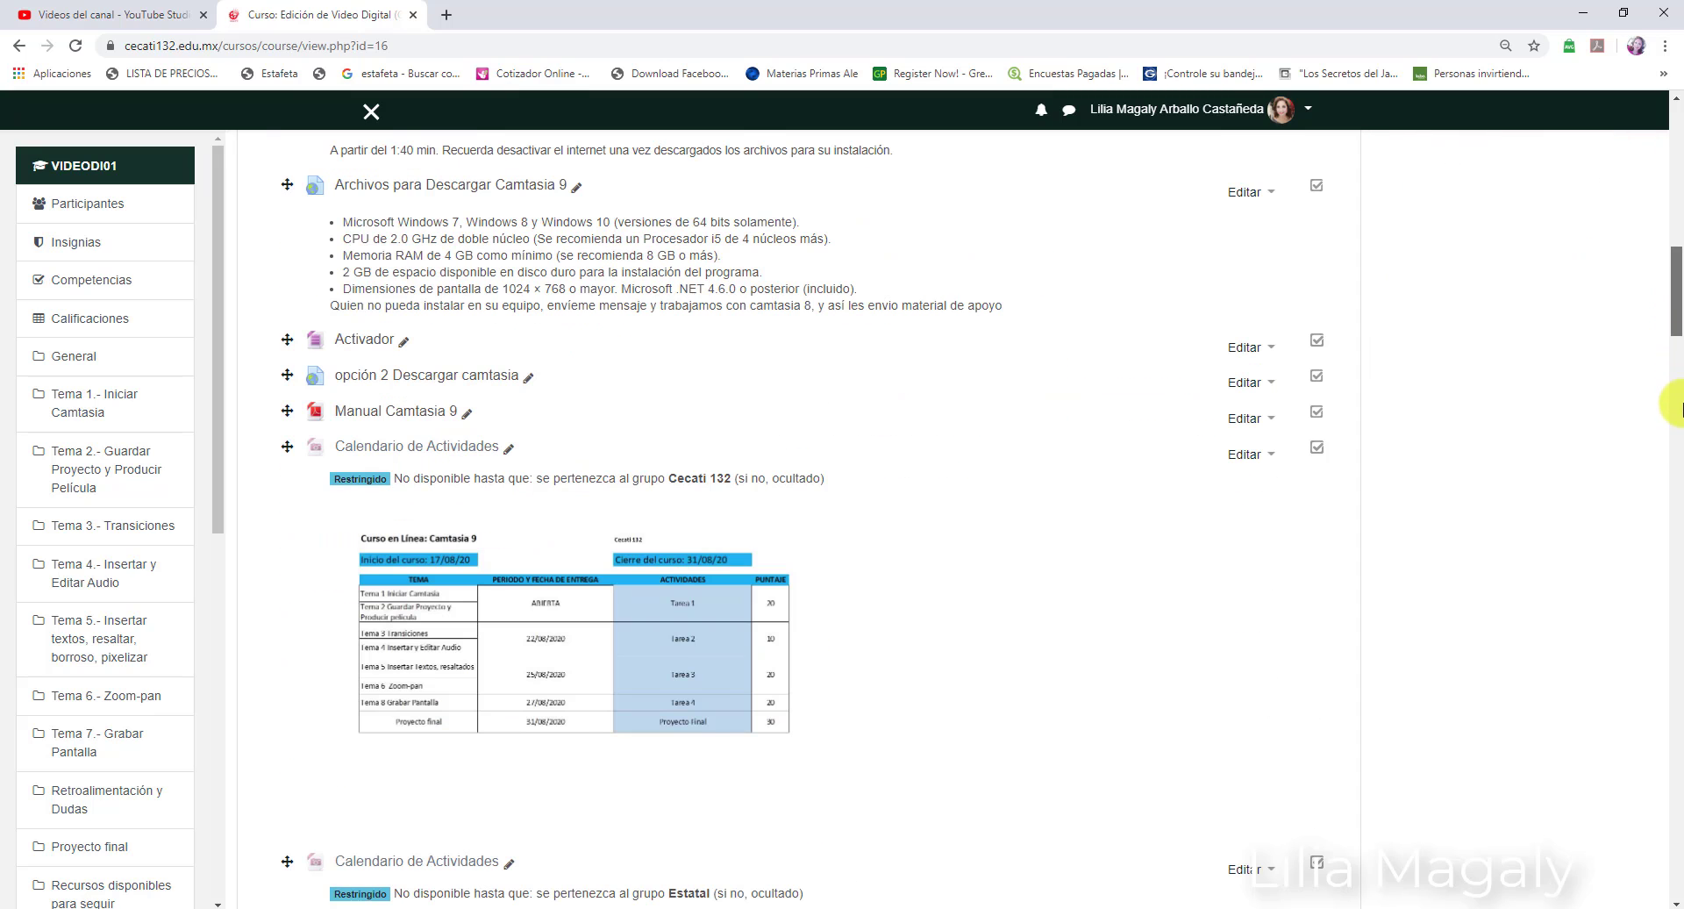
{"action": "scroll", "coordinate": [1679, 405], "scroll_direction": "down", "scroll_amount": 15}
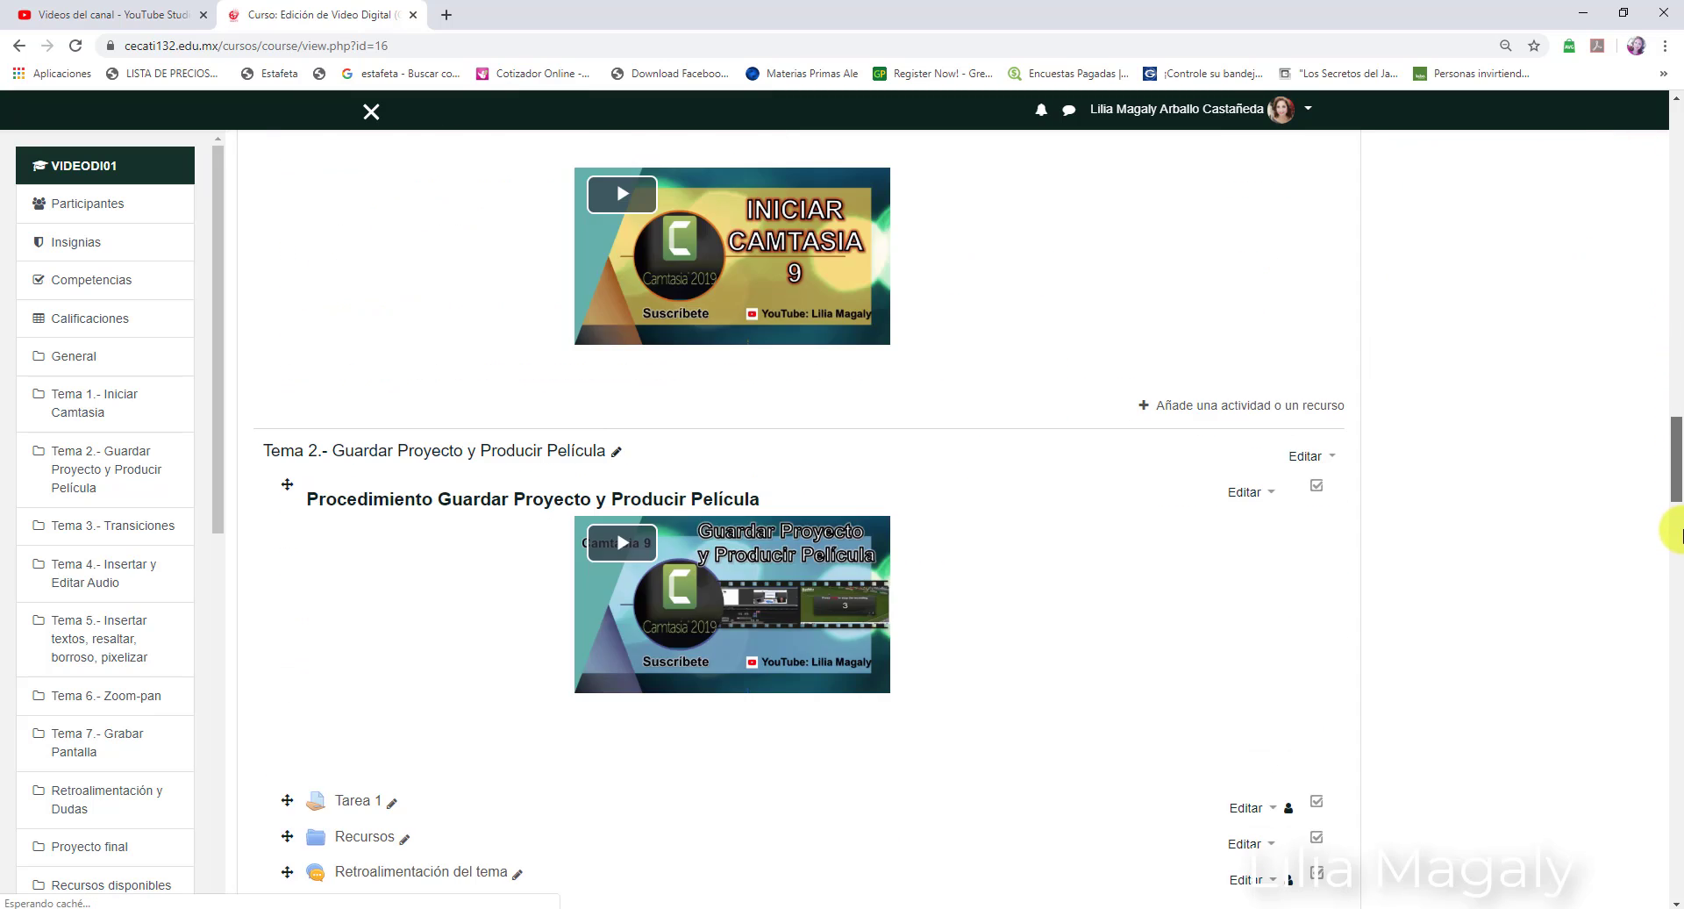
{"action": "scroll", "coordinate": [1677, 535], "scroll_direction": "down", "scroll_amount": 6}
{"action": "scroll", "coordinate": [1678, 561], "scroll_direction": "down", "scroll_amount": 6}
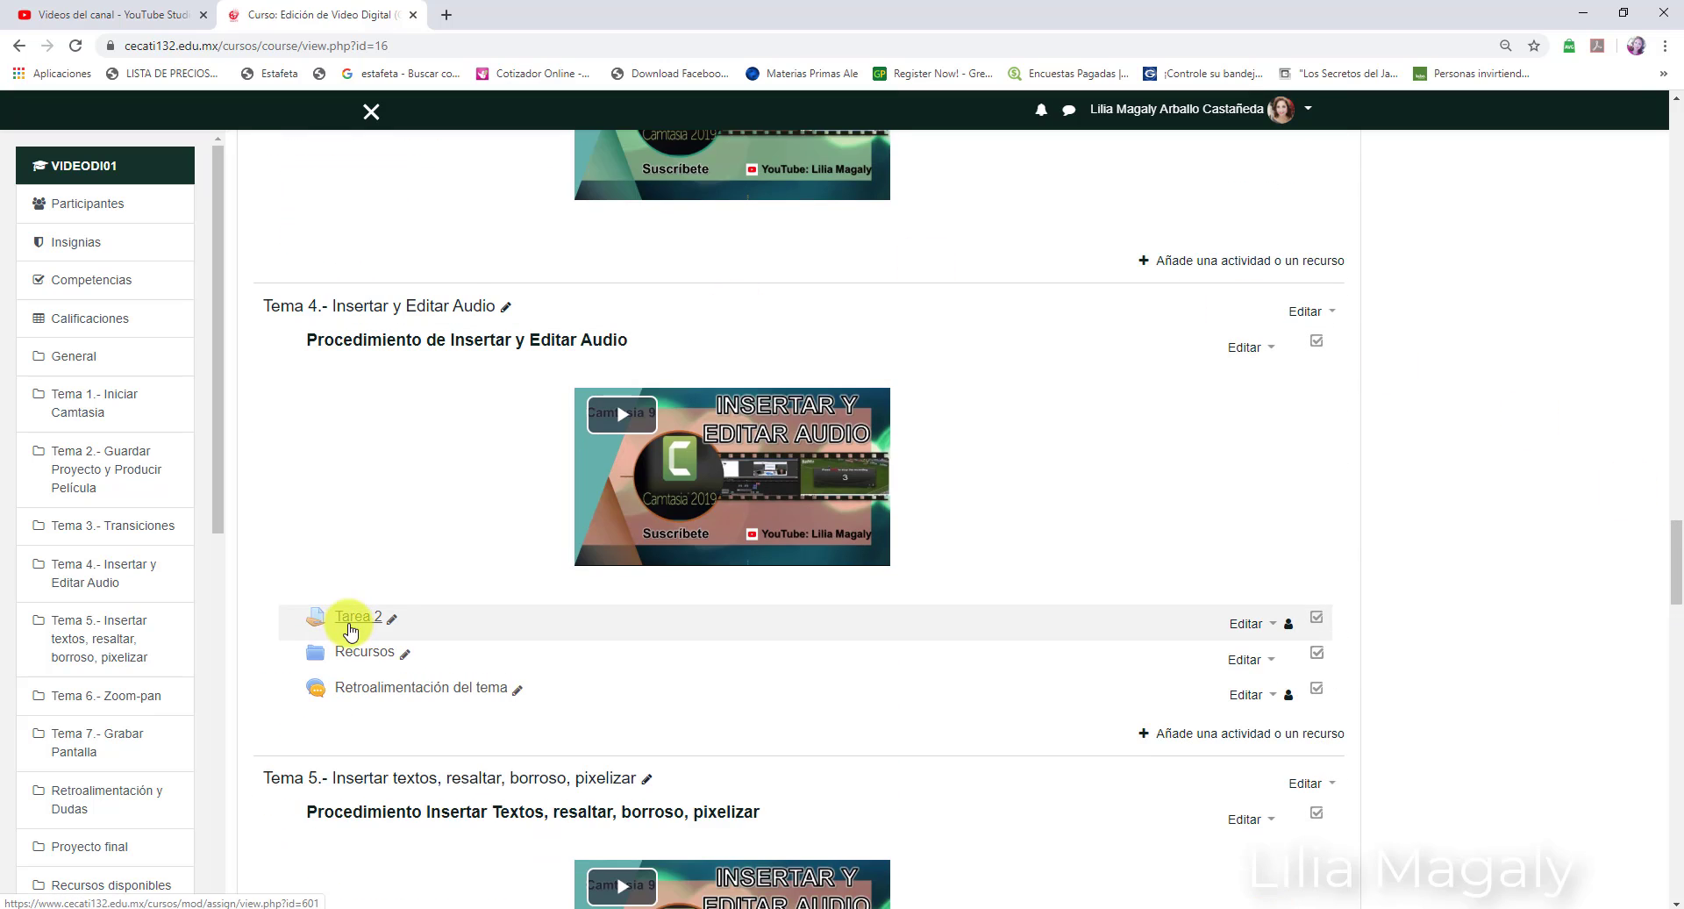
{"action": "left_click", "coordinate": [351, 619]}
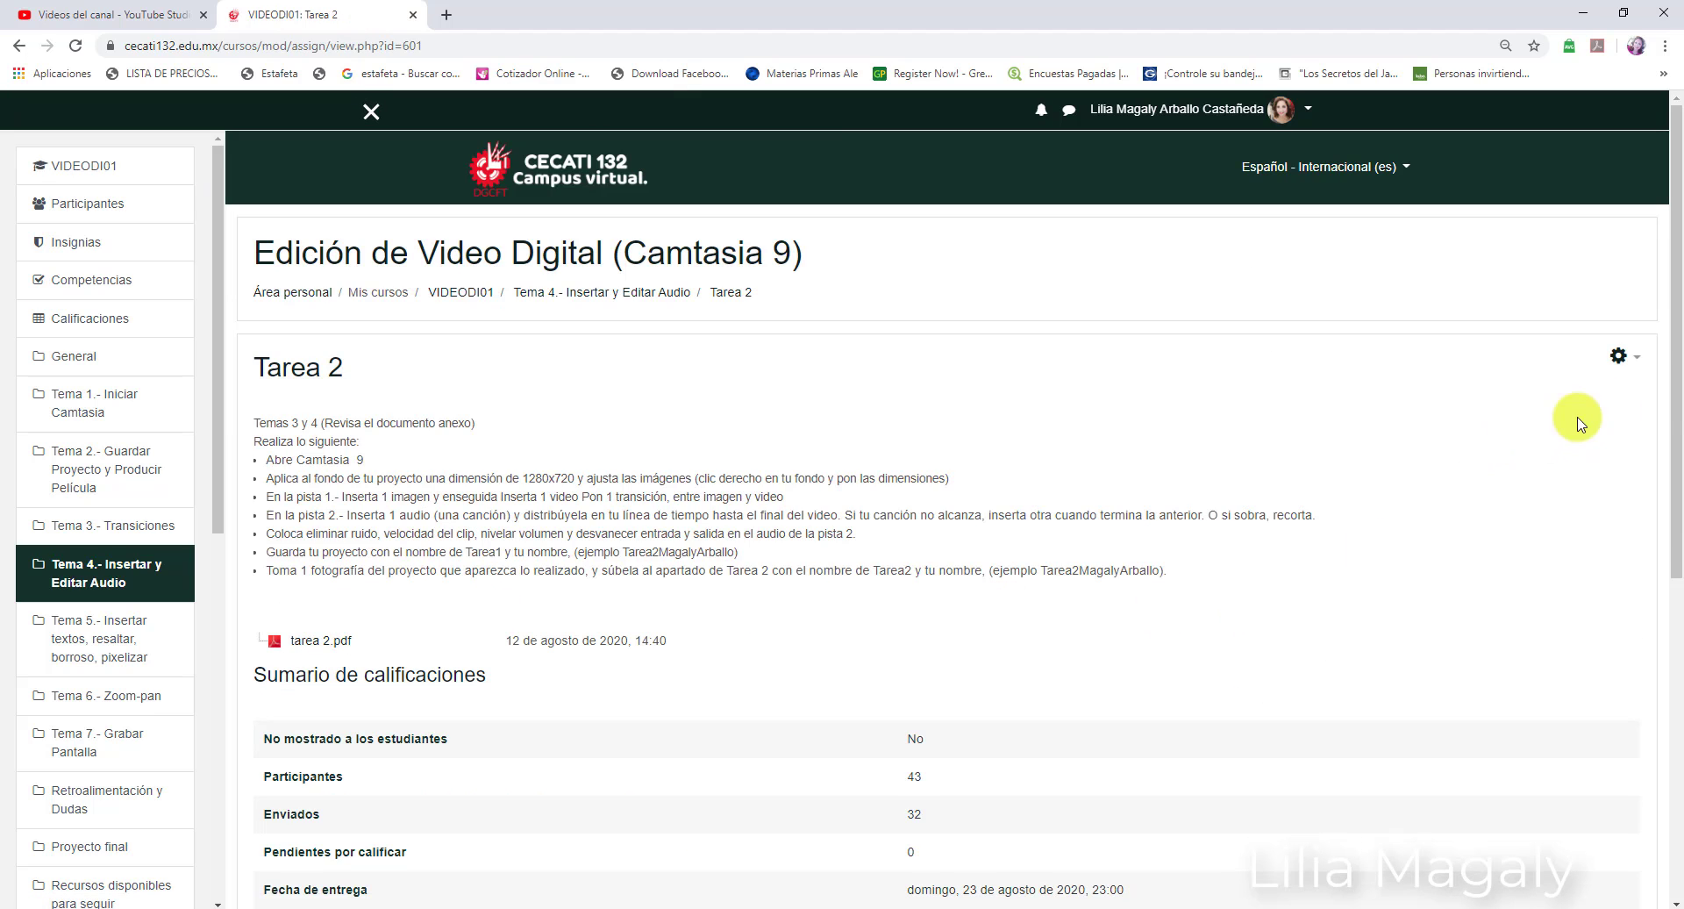
{"action": "left_click_drag", "start_coordinate": [1676, 396], "coordinate": [1678, 473]}
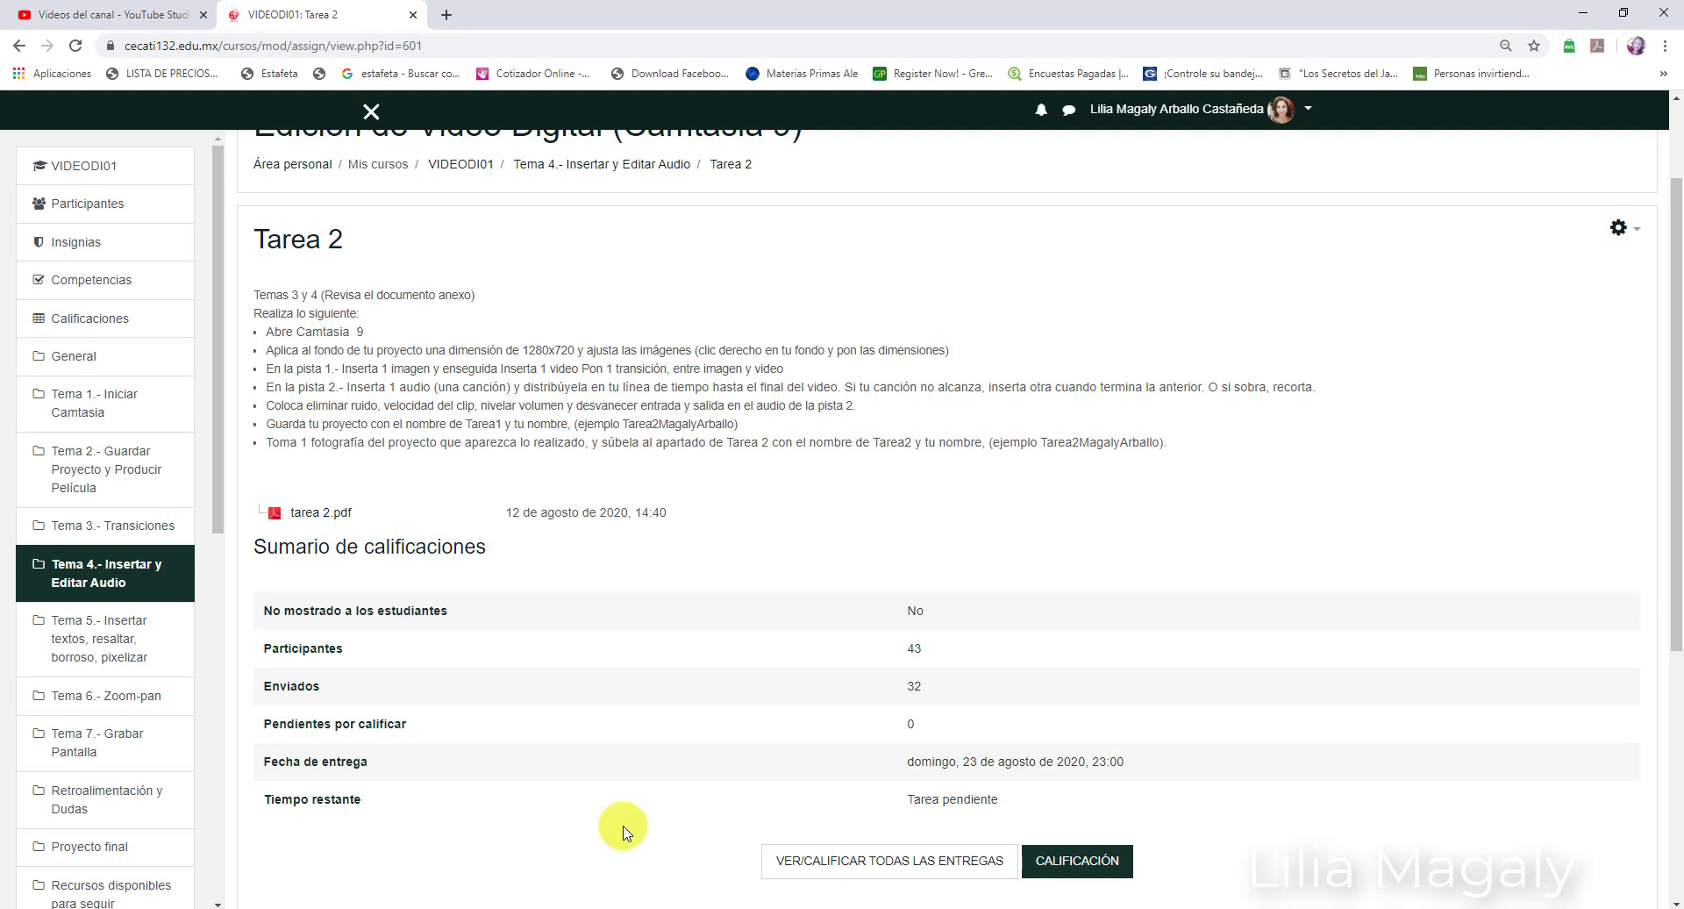
{"action": "mouse_move", "coordinate": [1677, 561]}
{"action": "left_mouse_down"}
{"action": "mouse_move", "coordinate": [1677, 508]}
{"action": "mouse_move", "coordinate": [1677, 540]}
{"action": "left_mouse_up"}
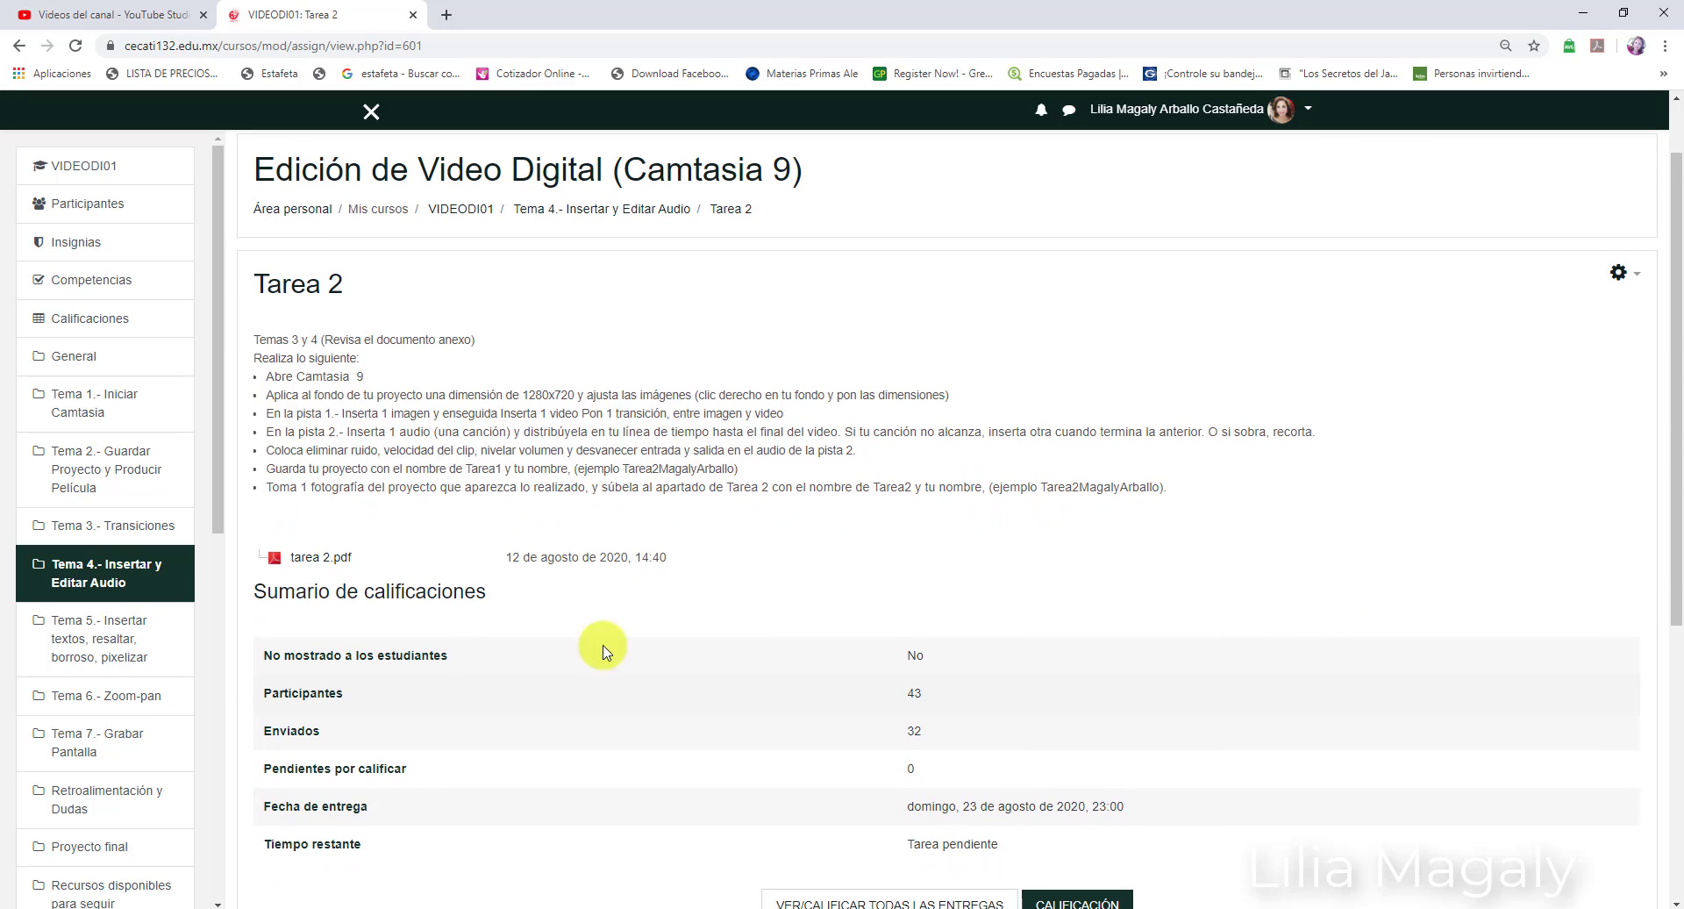
Step: Switch to the REDESSO01 course and open the settings of the Tarea 1 assignment under Creación de Página en Facebook
{"action": "left_click_drag", "start_coordinate": [213, 496], "coordinate": [199, 828]}
{"action": "scroll", "coordinate": [199, 828], "scroll_direction": "down", "scroll_amount": 1}
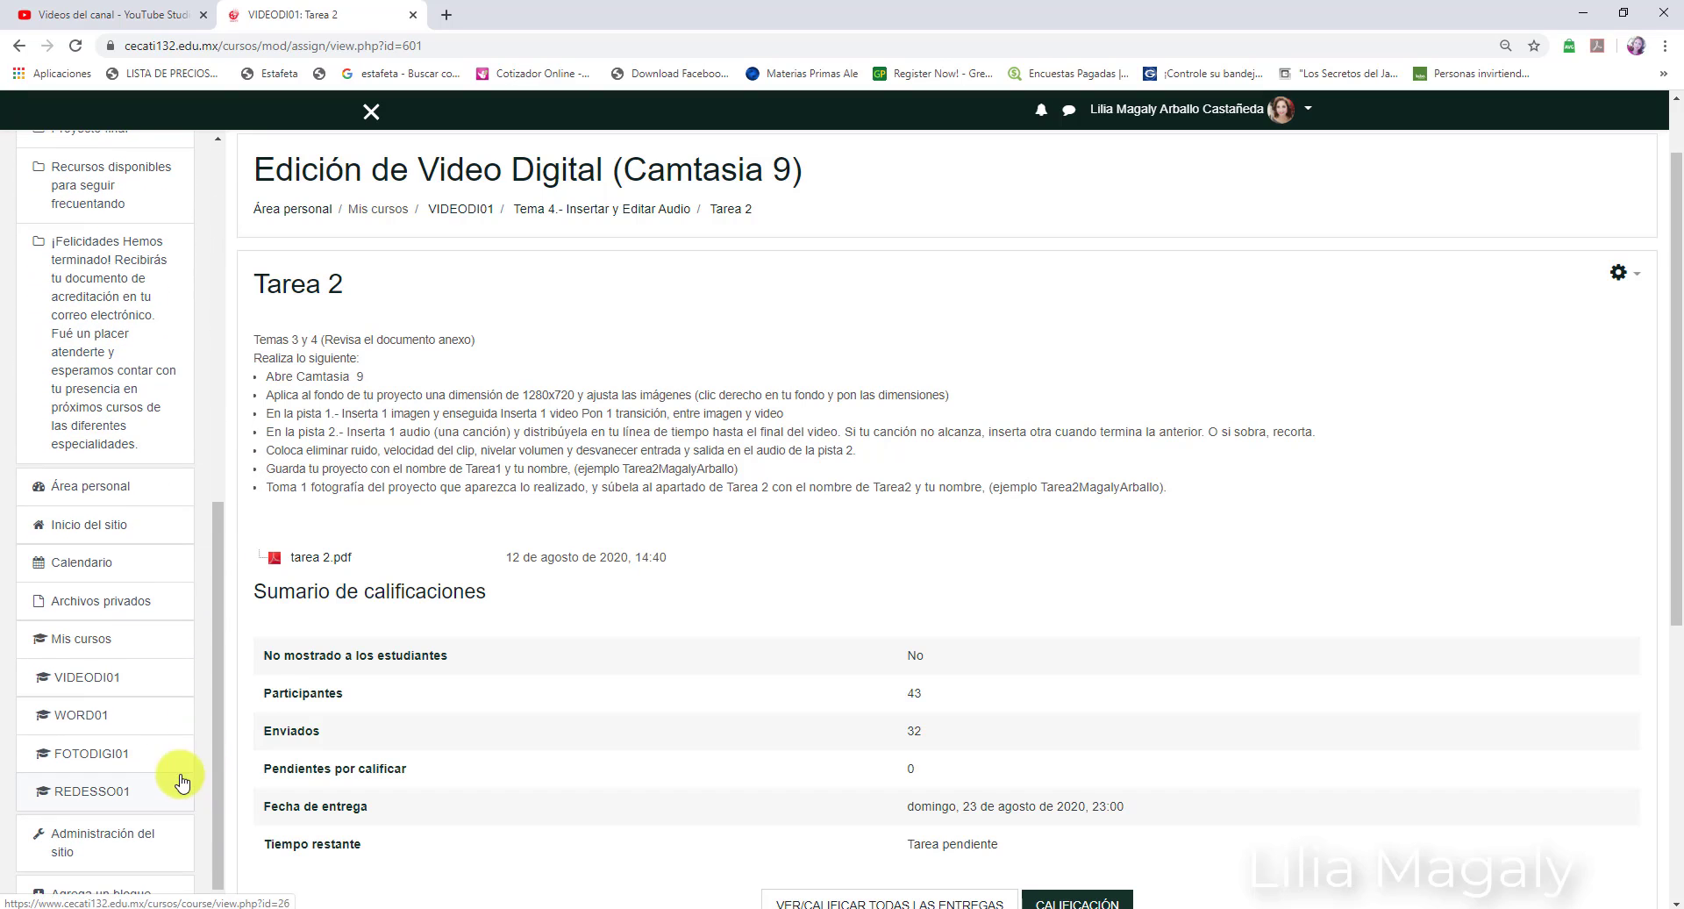
{"action": "left_click", "coordinate": [101, 792]}
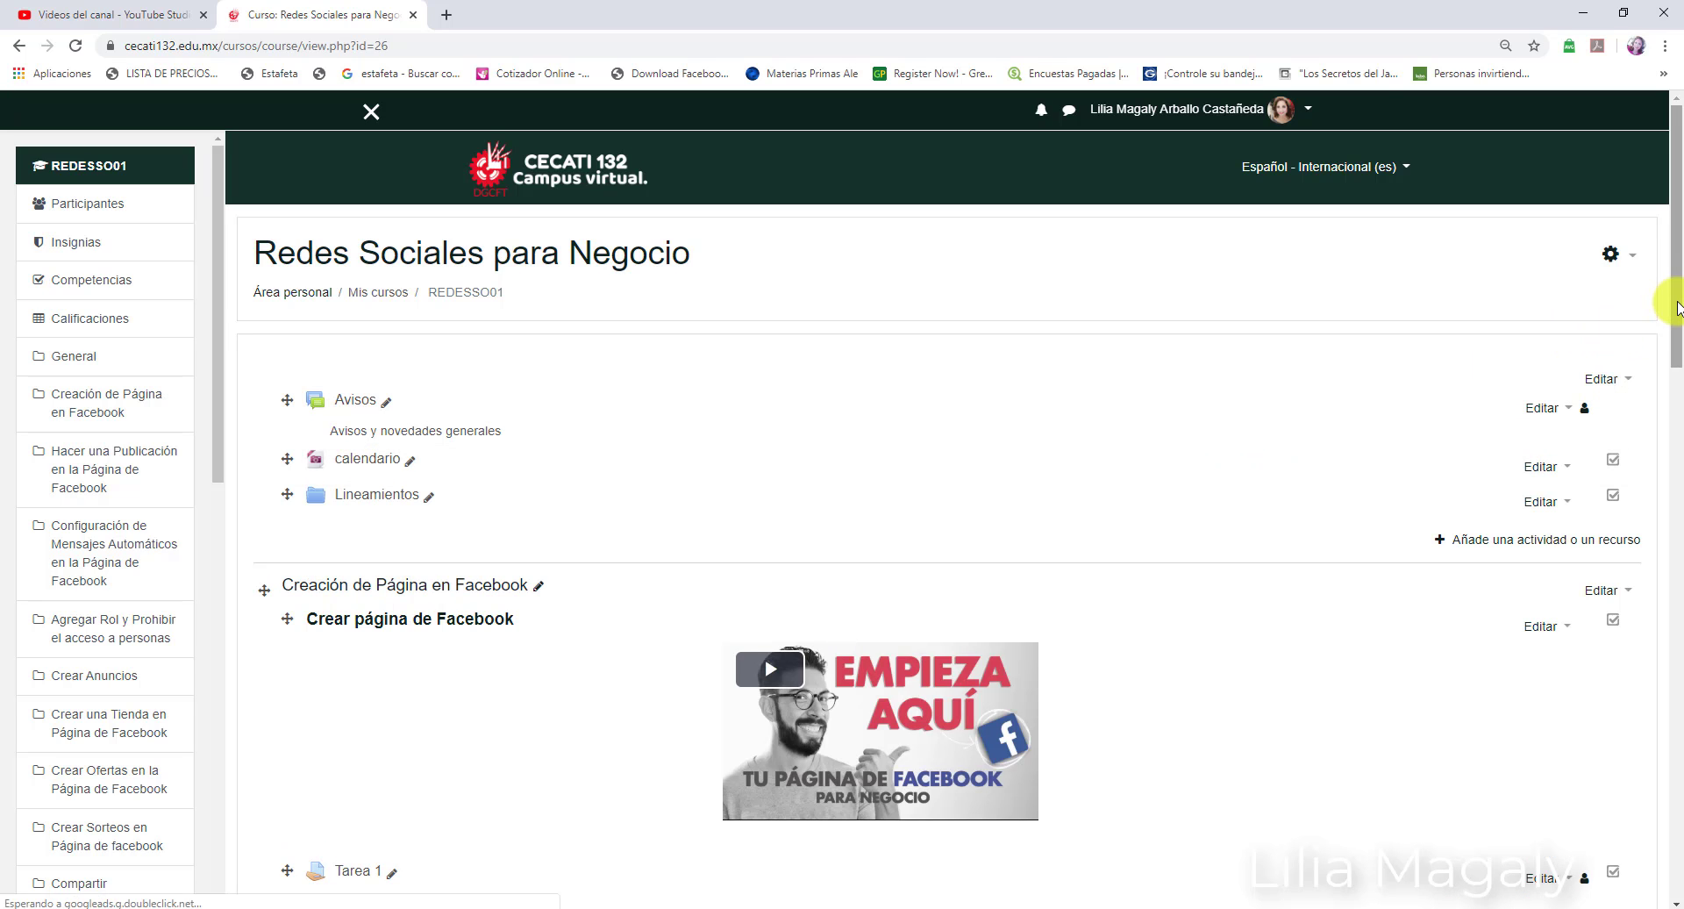
{"action": "left_click_drag", "start_coordinate": [1677, 307], "coordinate": [1677, 399]}
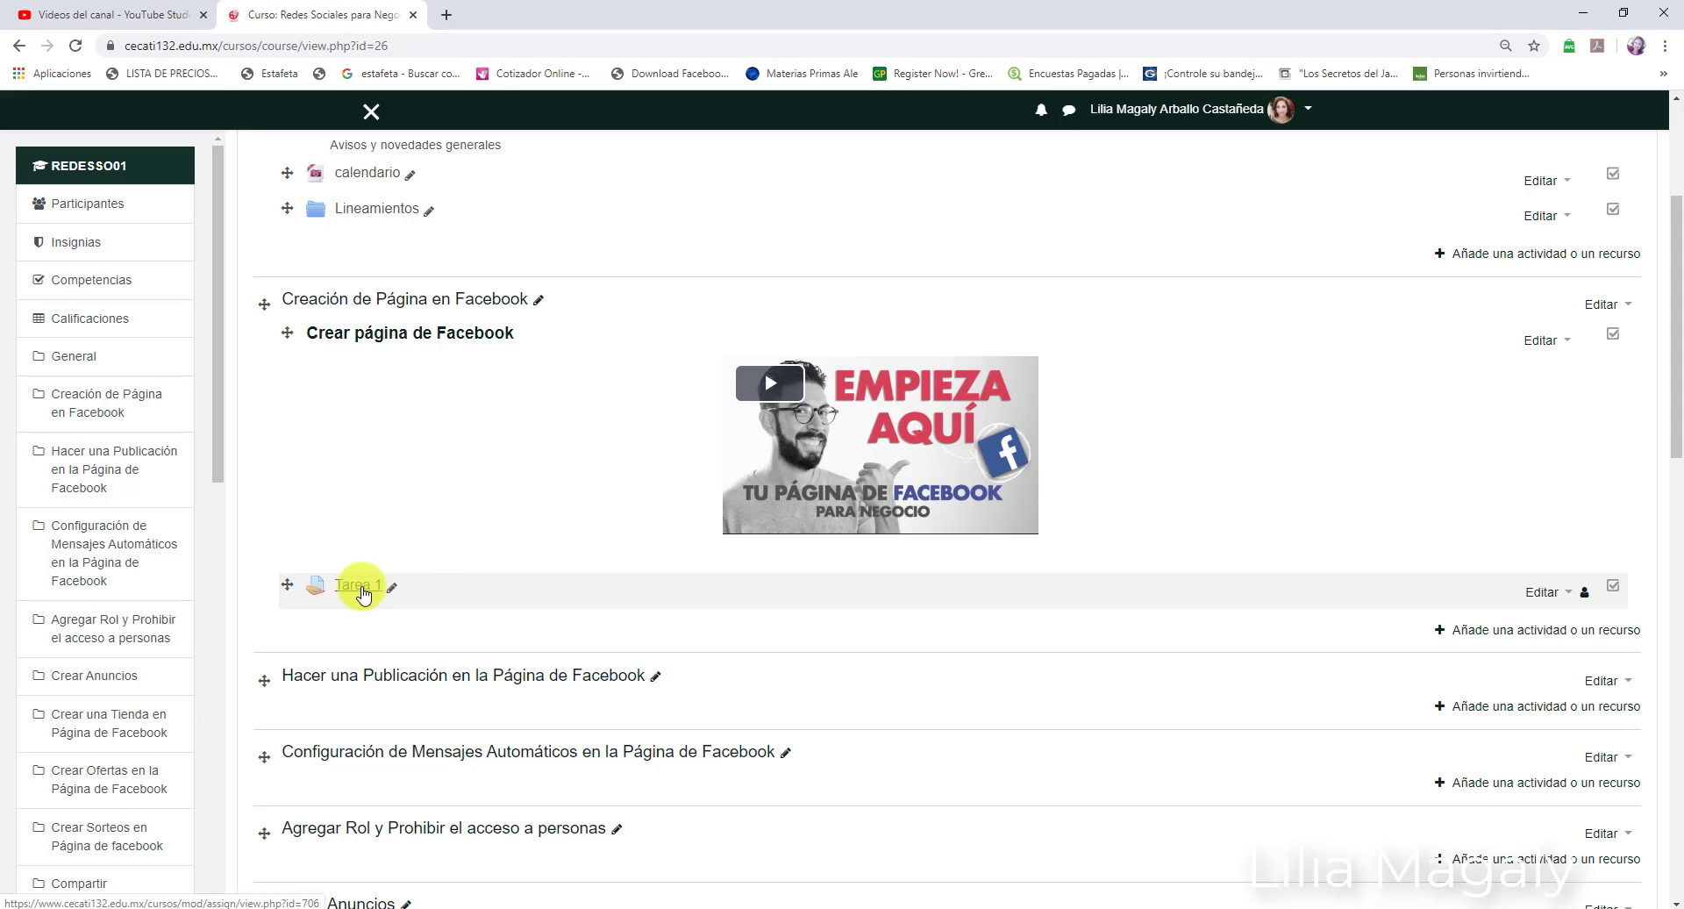
{"action": "left_click", "coordinate": [1541, 591]}
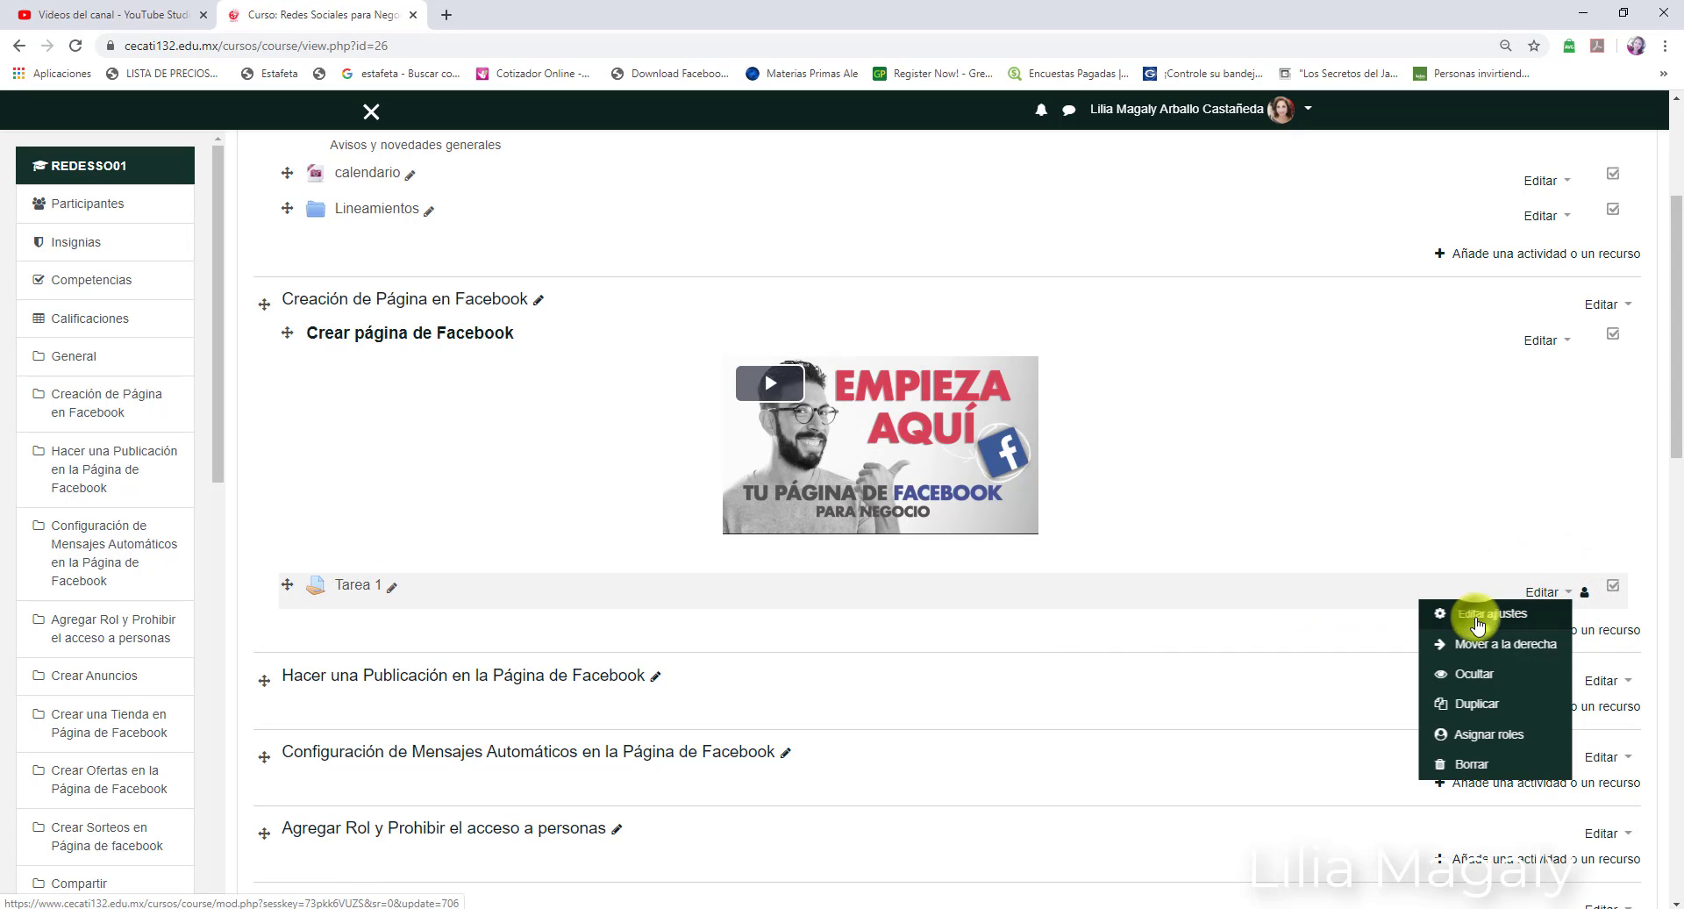
{"action": "left_click", "coordinate": [1479, 614]}
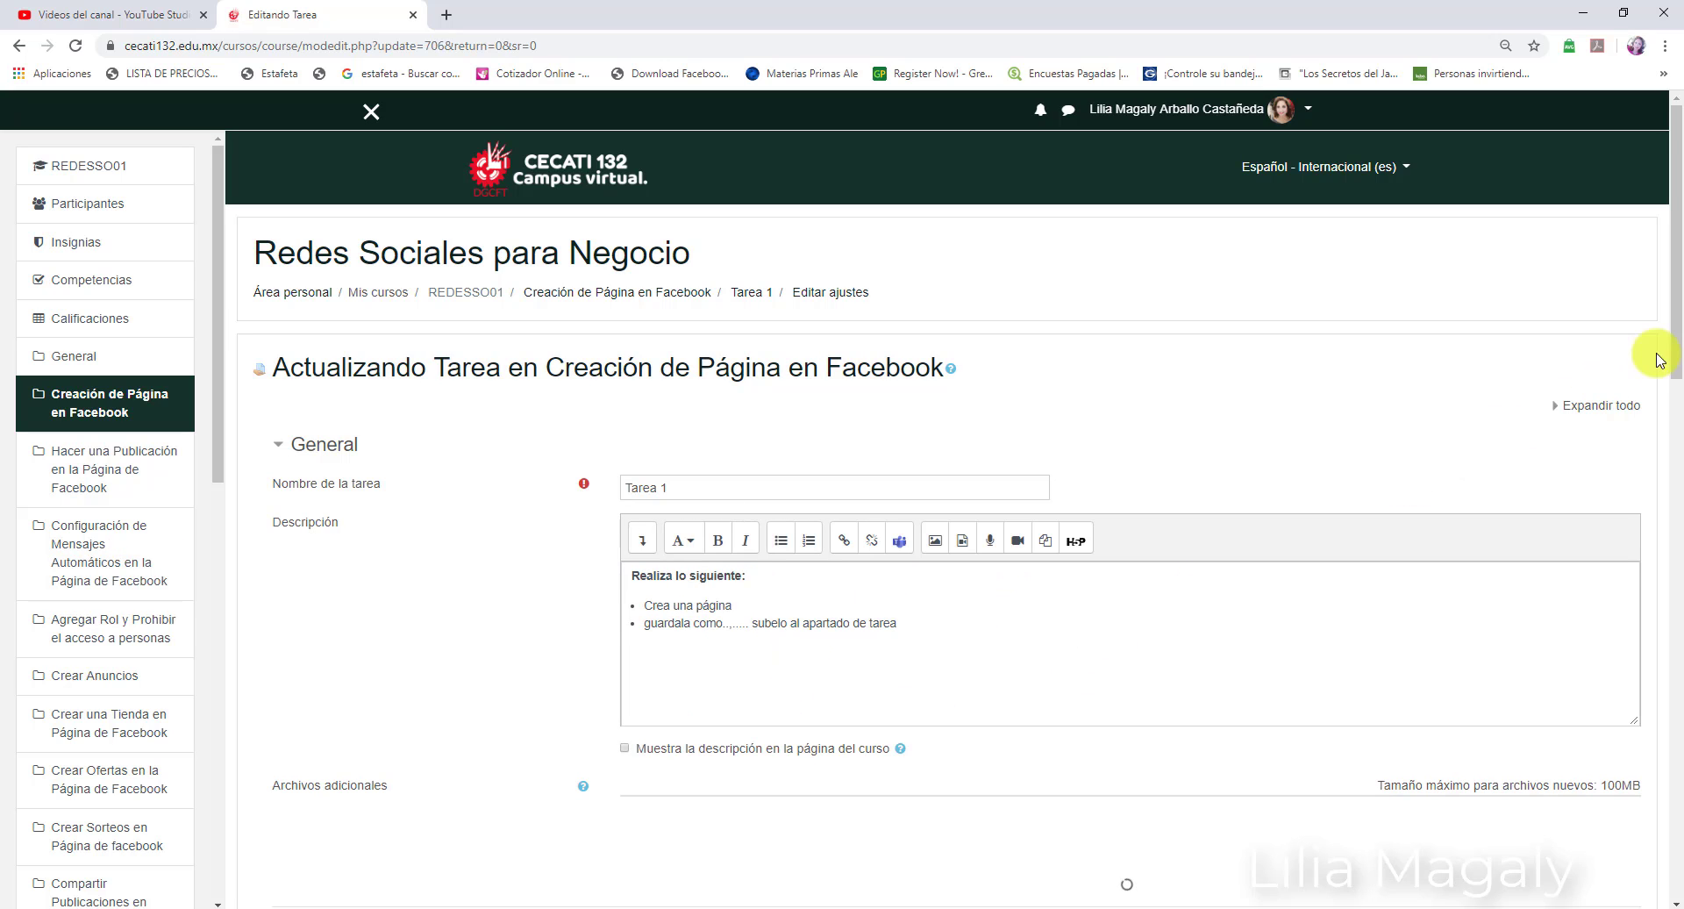
Step: Delete the attached tarea 1.pdf from the assignment's additional files
{"action": "scroll", "coordinate": [1676, 348], "scroll_direction": "down", "scroll_amount": 1}
{"action": "left_click_drag", "start_coordinate": [1676, 349], "coordinate": [1675, 491]}
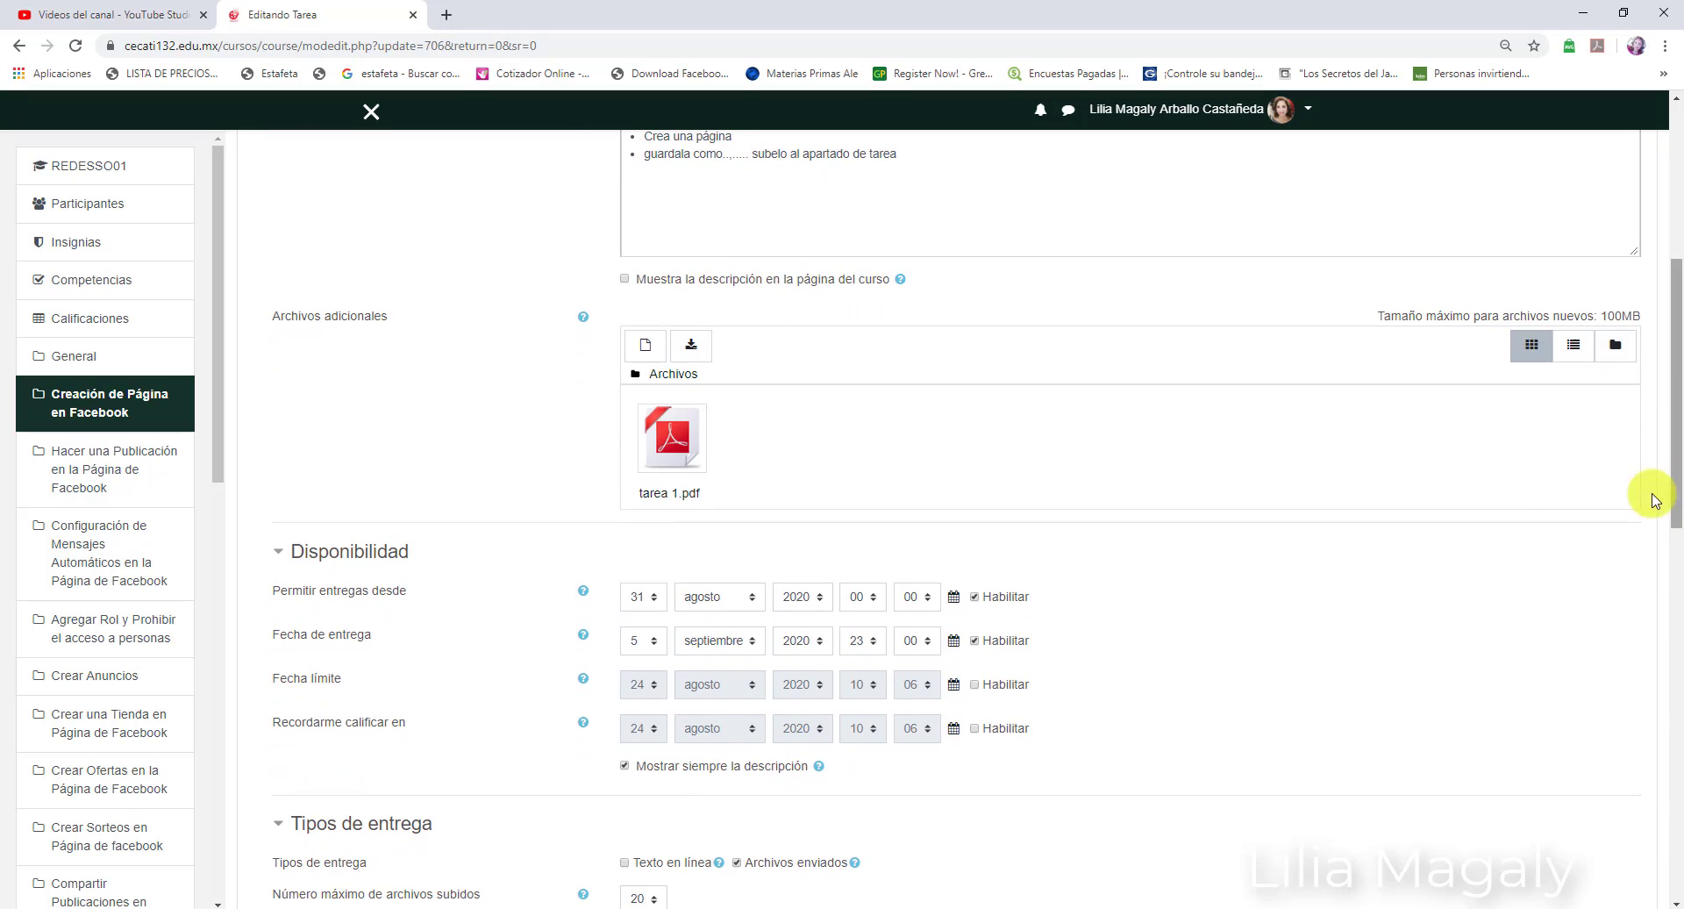
{"action": "left_click", "coordinate": [673, 449]}
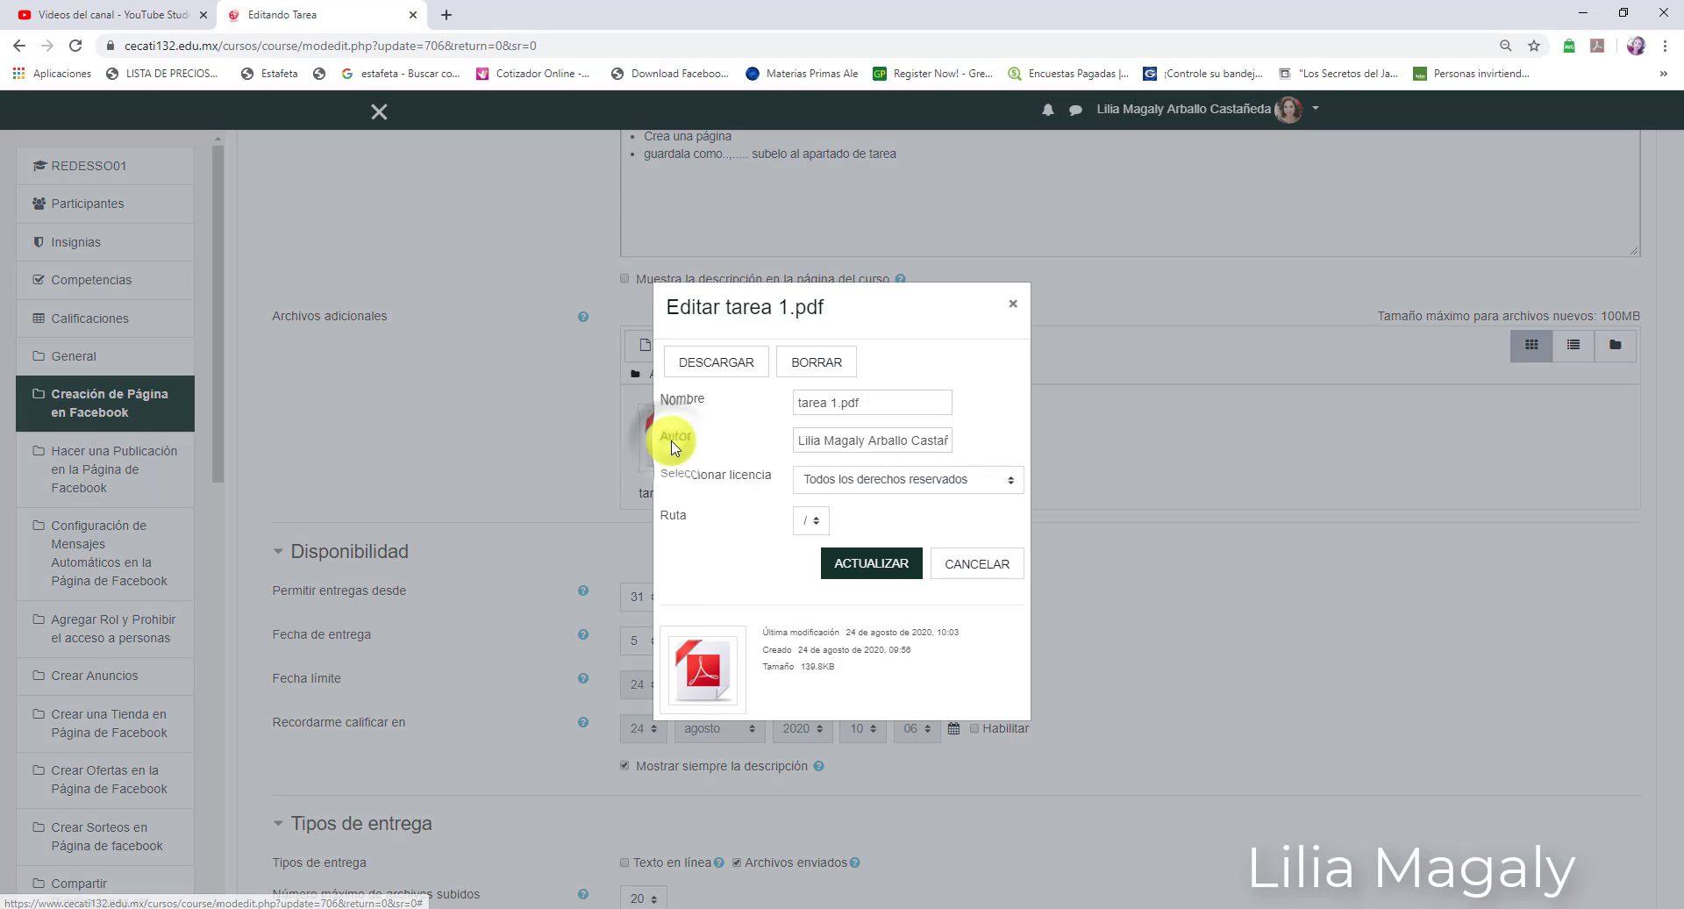
{"action": "left_click", "coordinate": [827, 368]}
{"action": "left_click", "coordinate": [793, 538]}
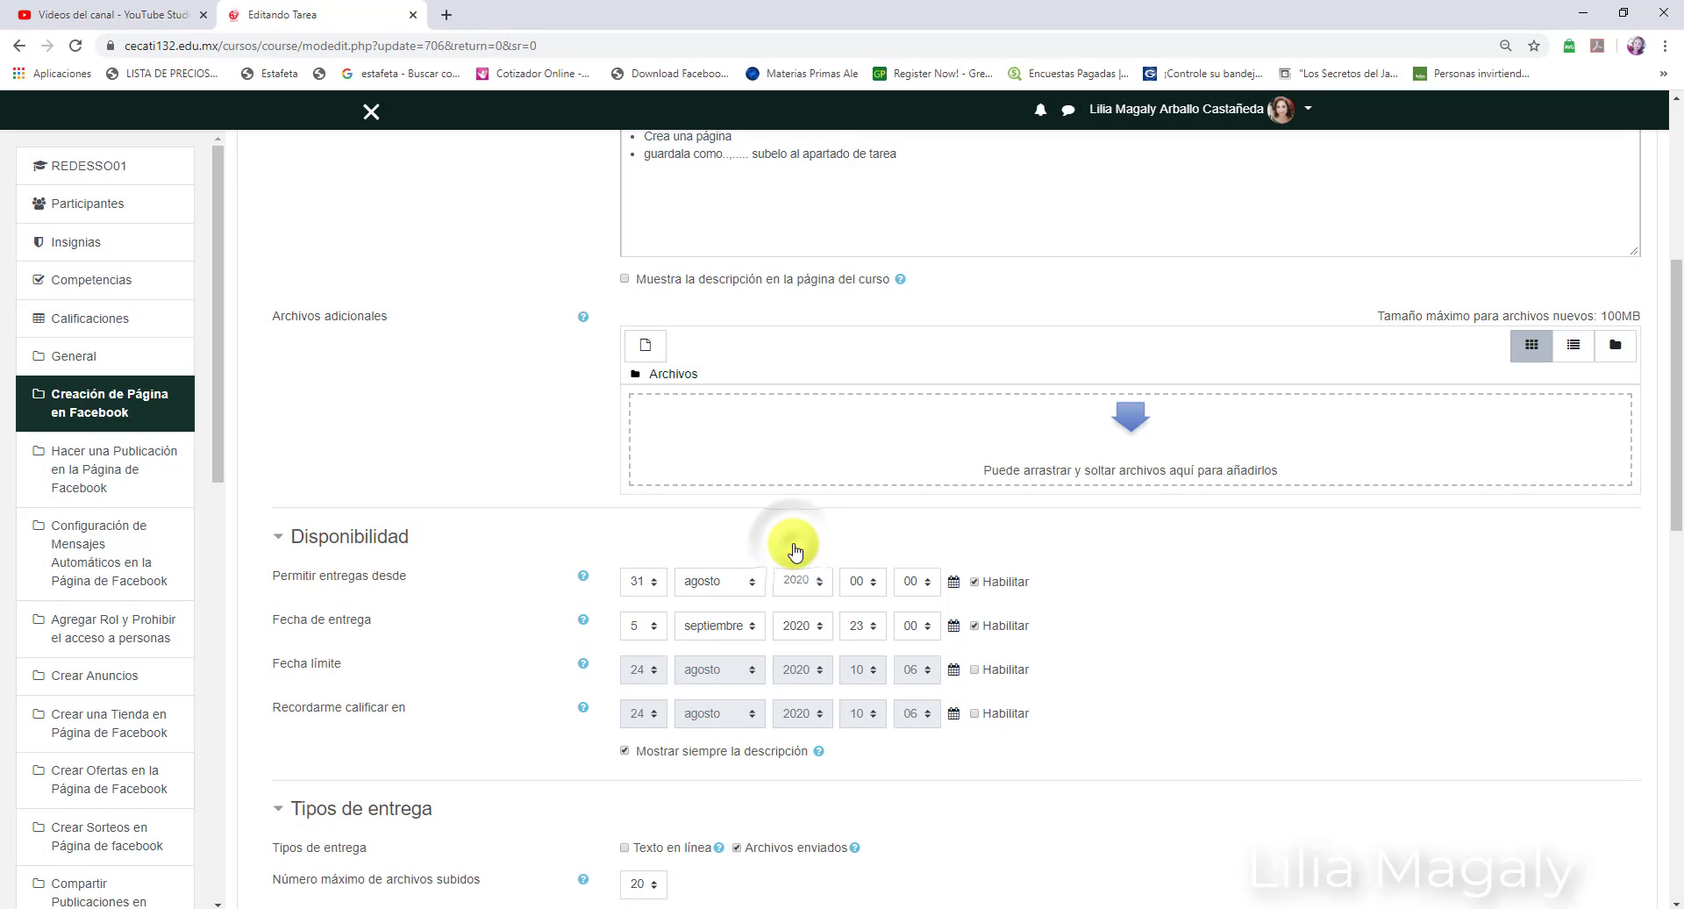
Step: Upload Tarea 2.pdf from the Curso Camtasia folder to the assignment's additional files, saving it as tarea 2
{"action": "left_click", "coordinate": [650, 352]}
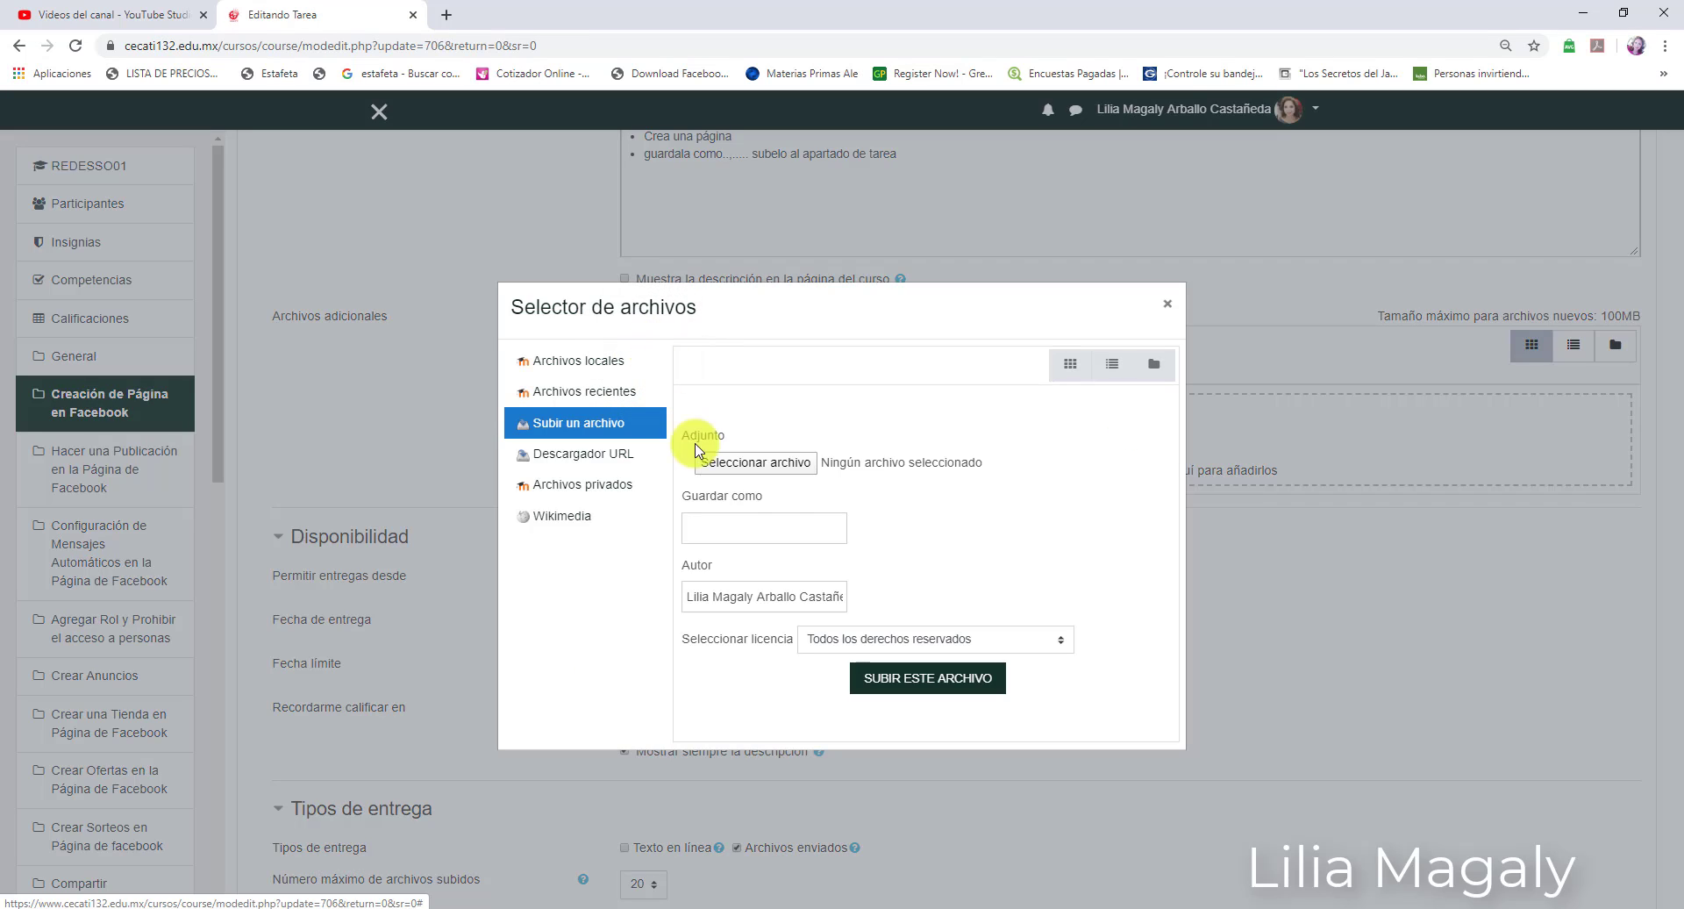
{"action": "left_click", "coordinate": [757, 465]}
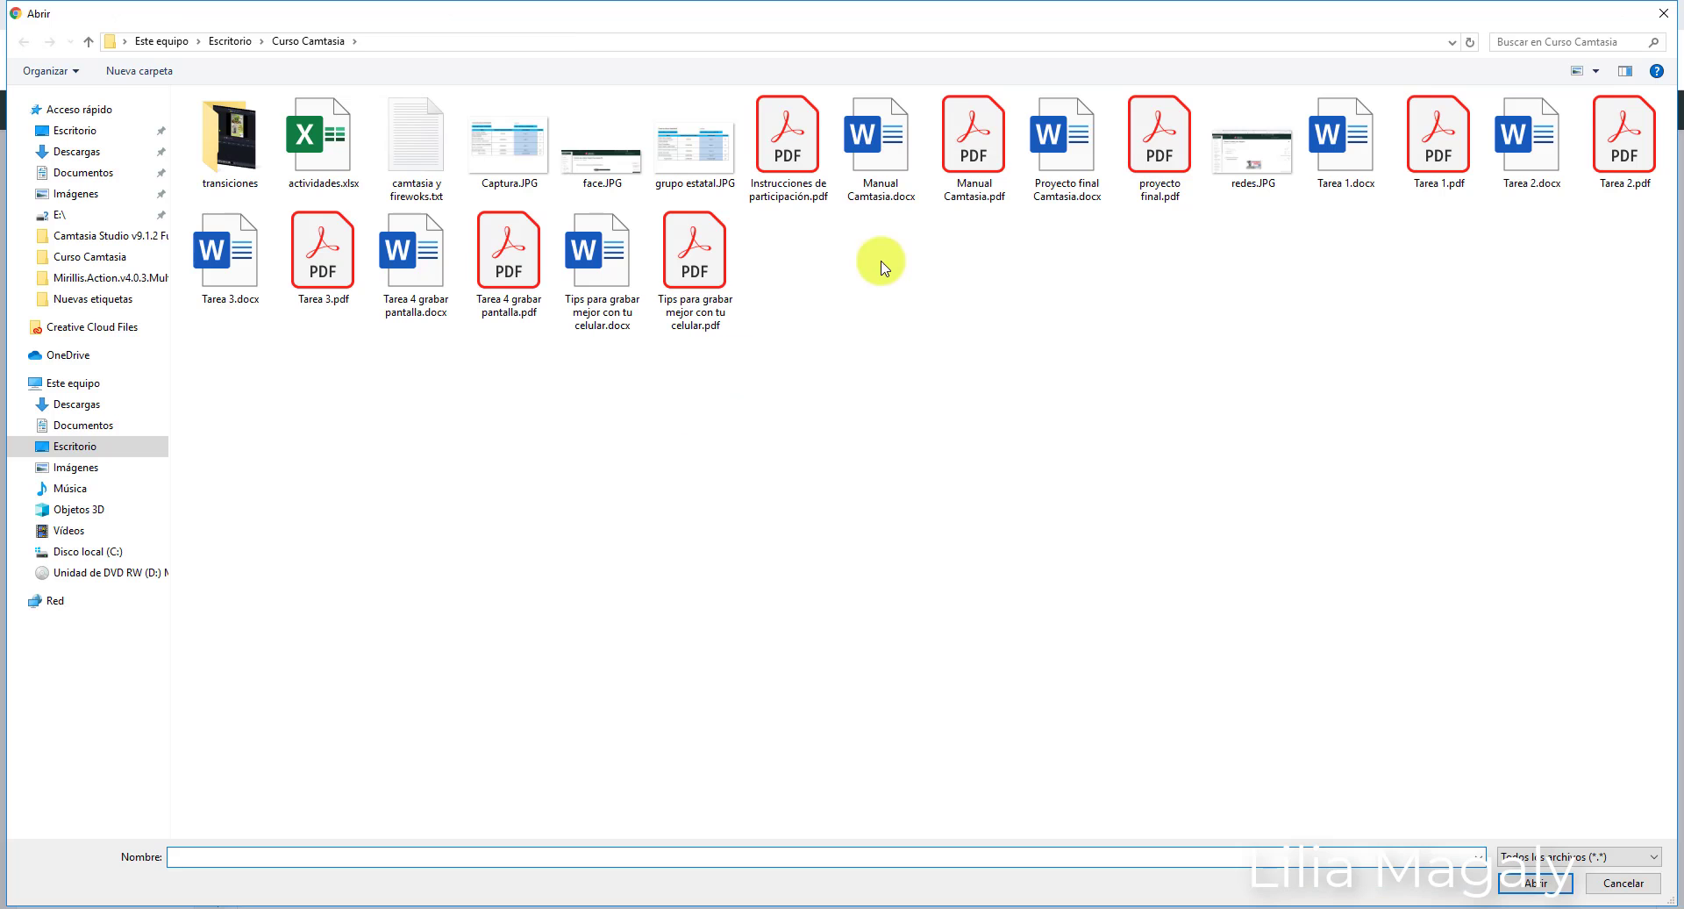
{"action": "left_click", "coordinate": [1621, 158]}
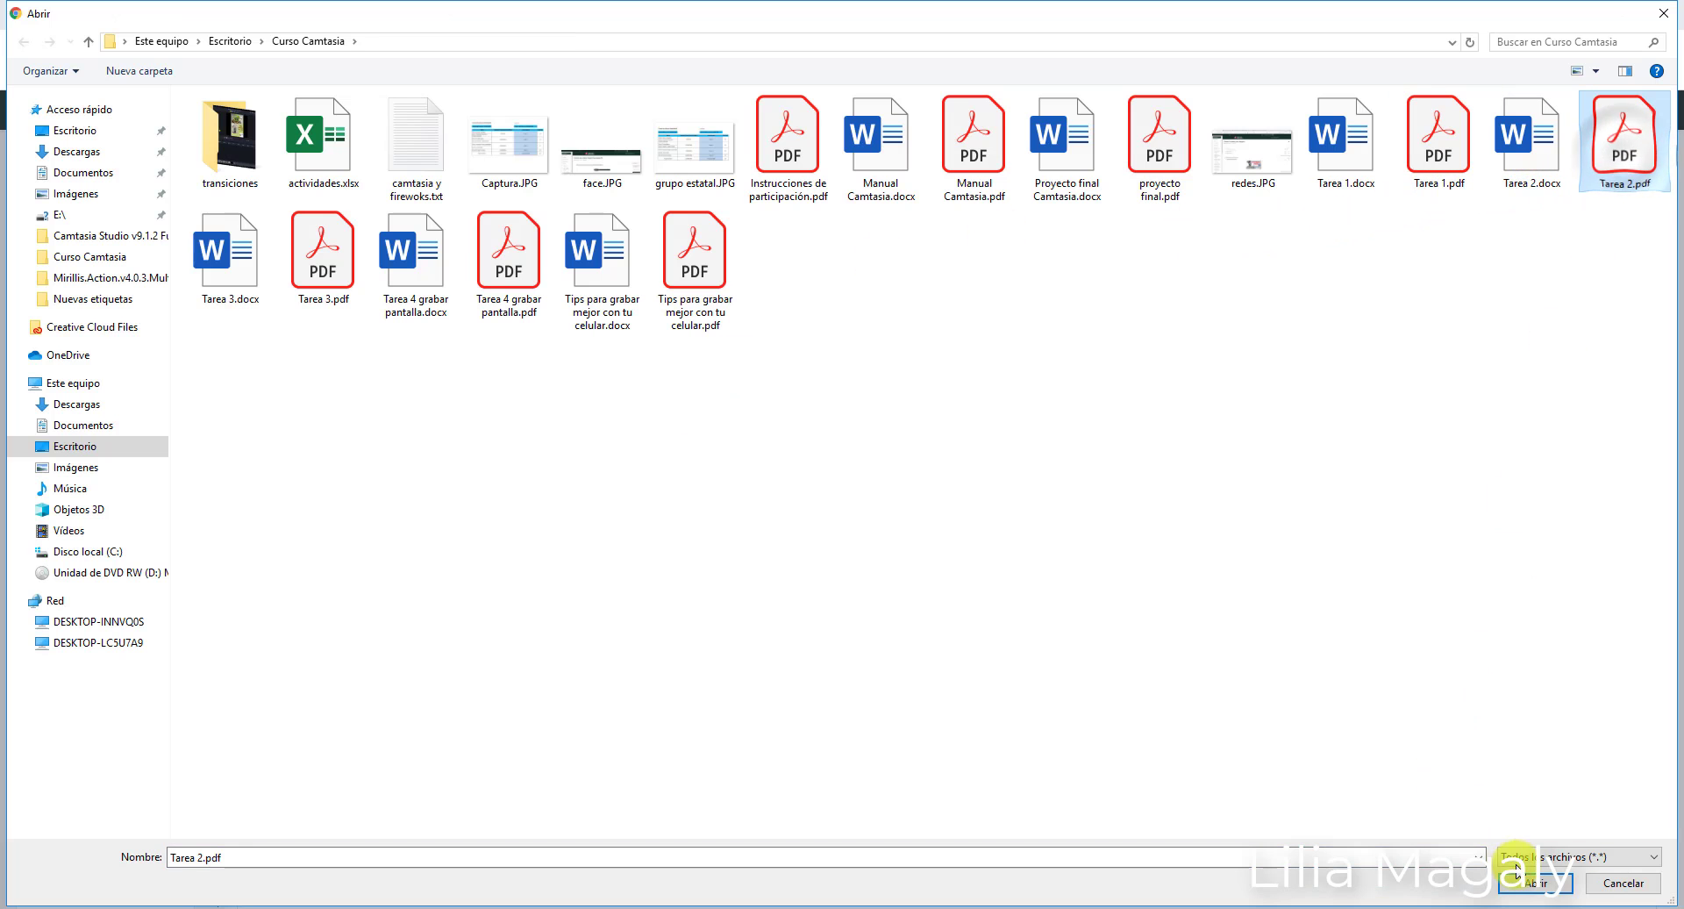
{"action": "left_click", "coordinate": [1512, 879]}
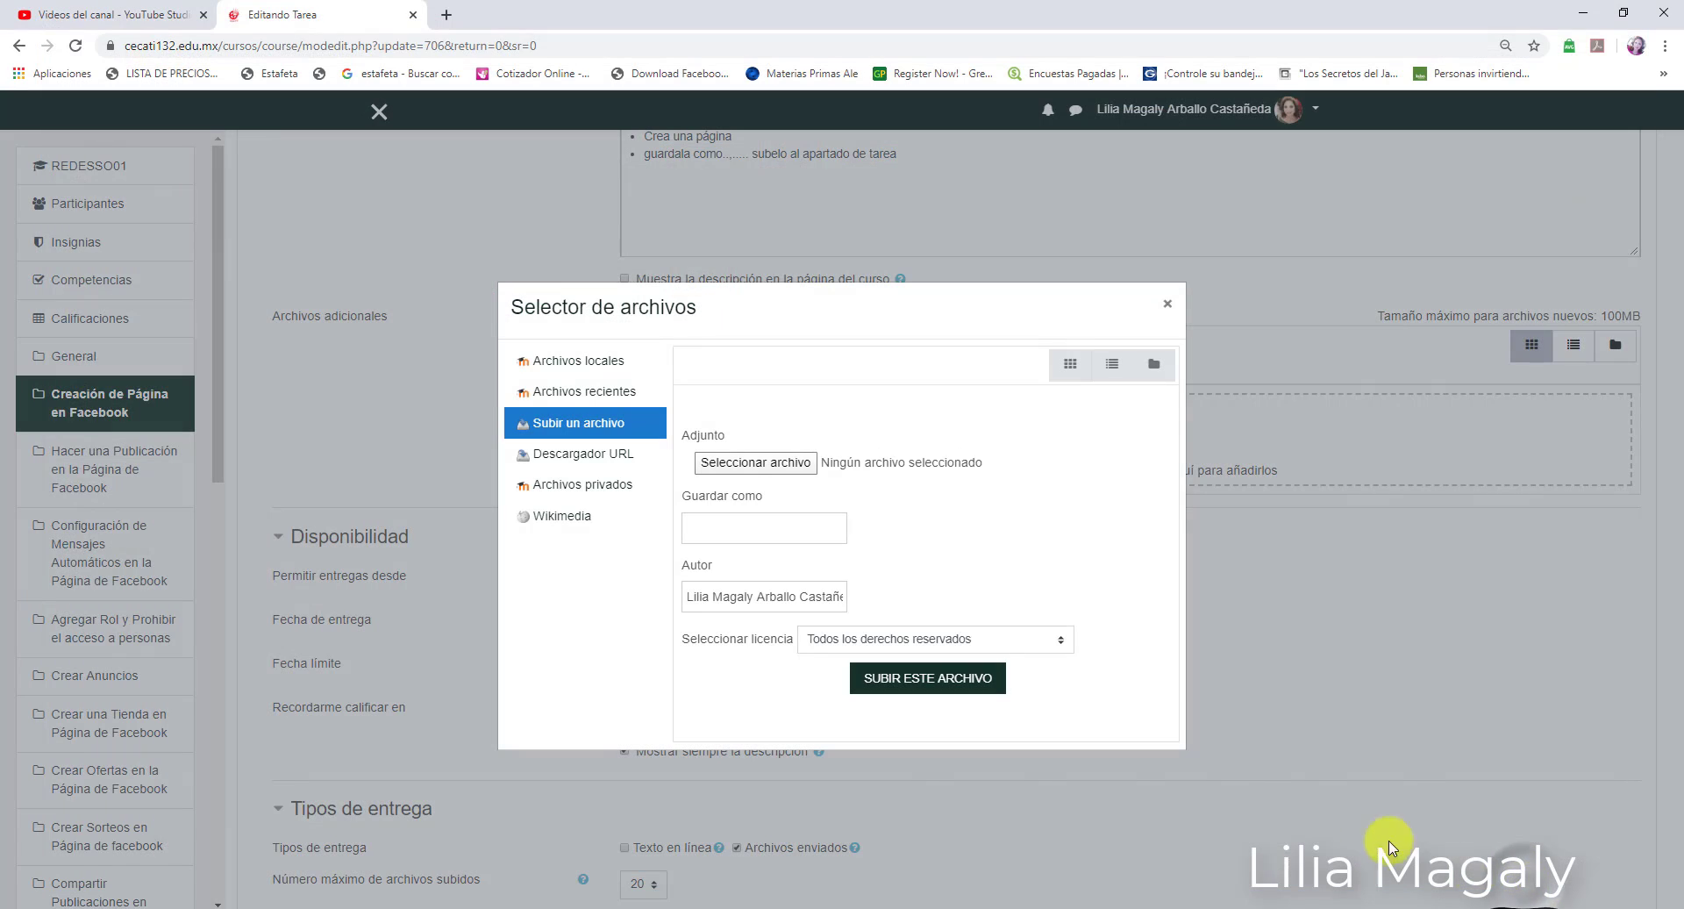
{"action": "left_click", "coordinate": [737, 532]}
{"action": "type", "text": "tarea"}
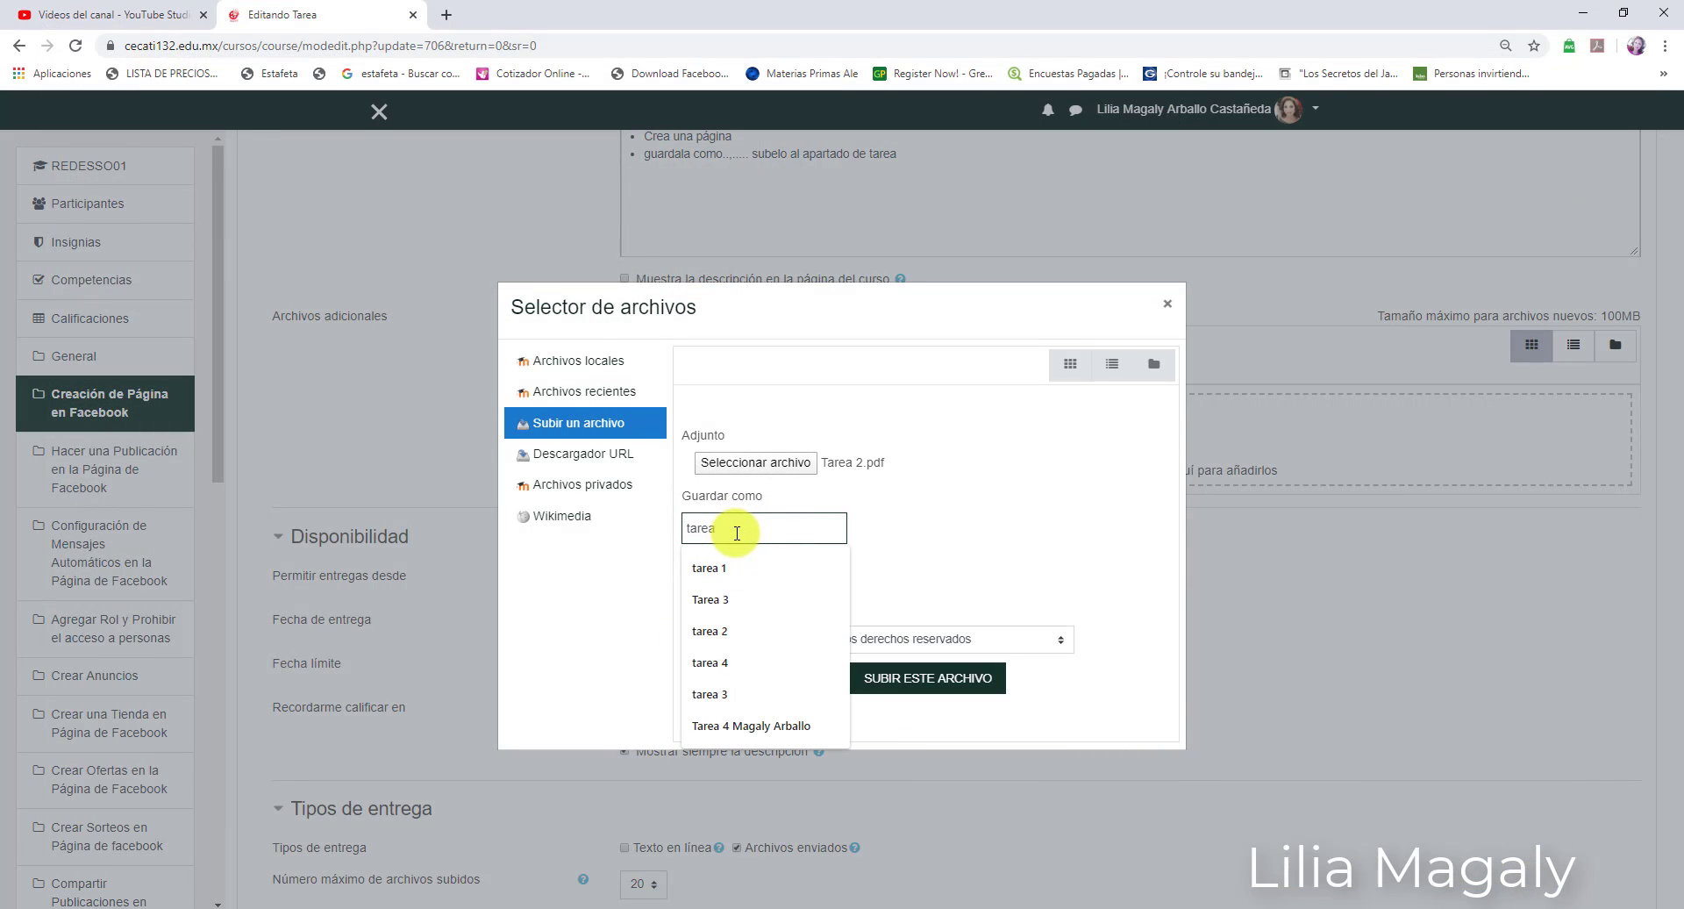
{"action": "left_click", "coordinate": [709, 631]}
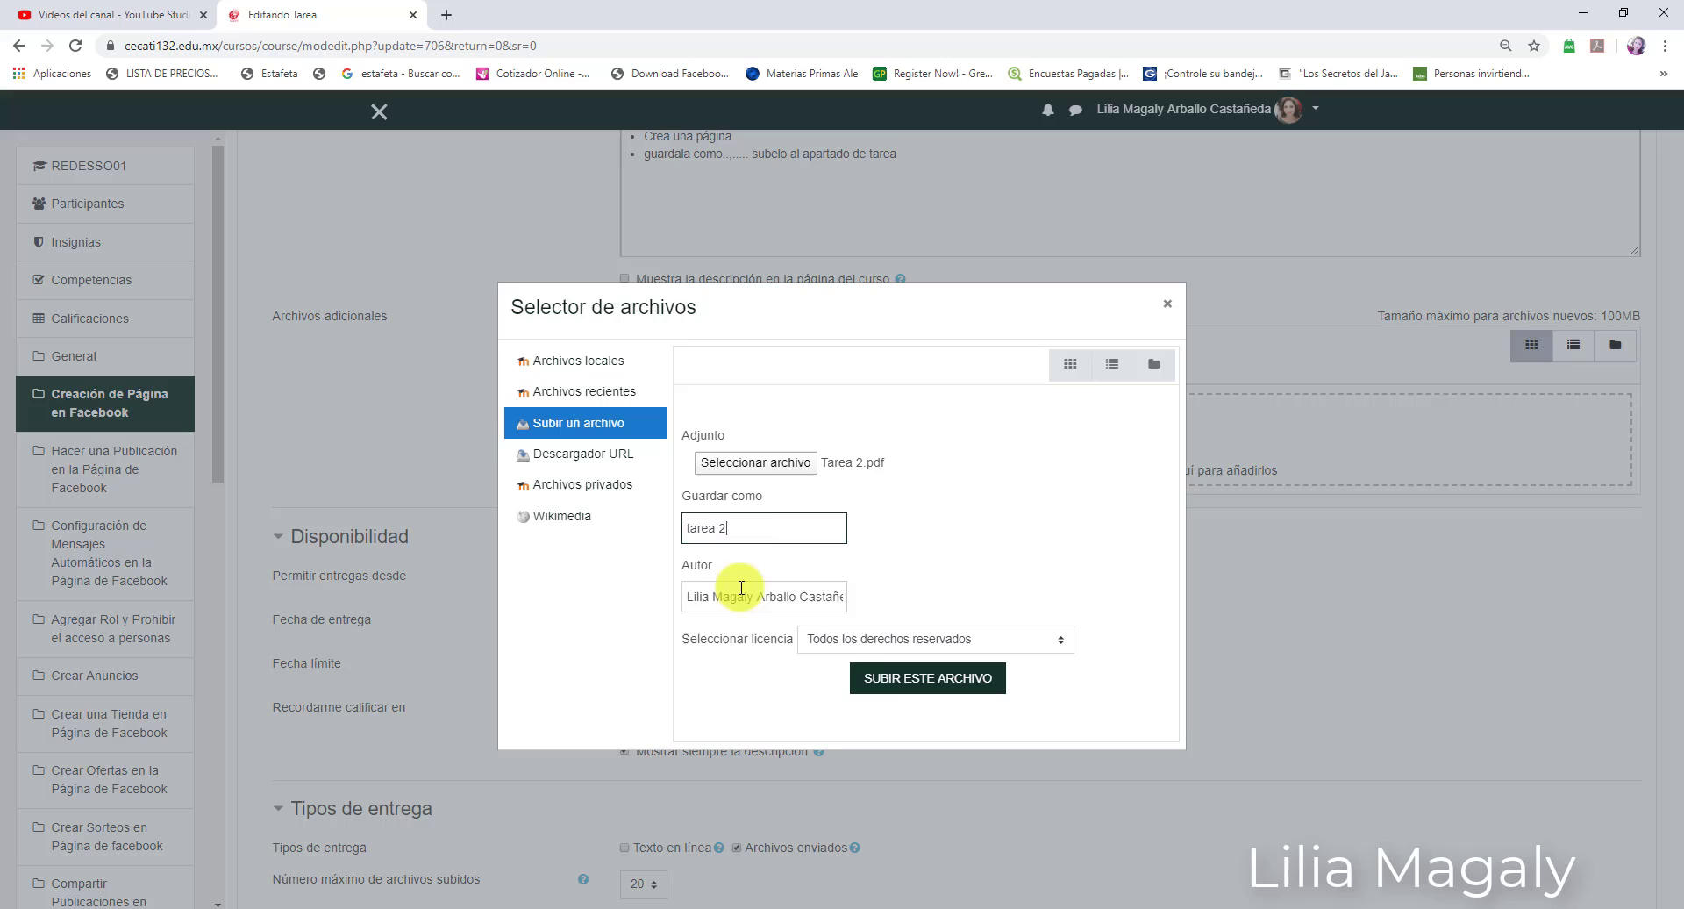
{"action": "left_click", "coordinate": [884, 684]}
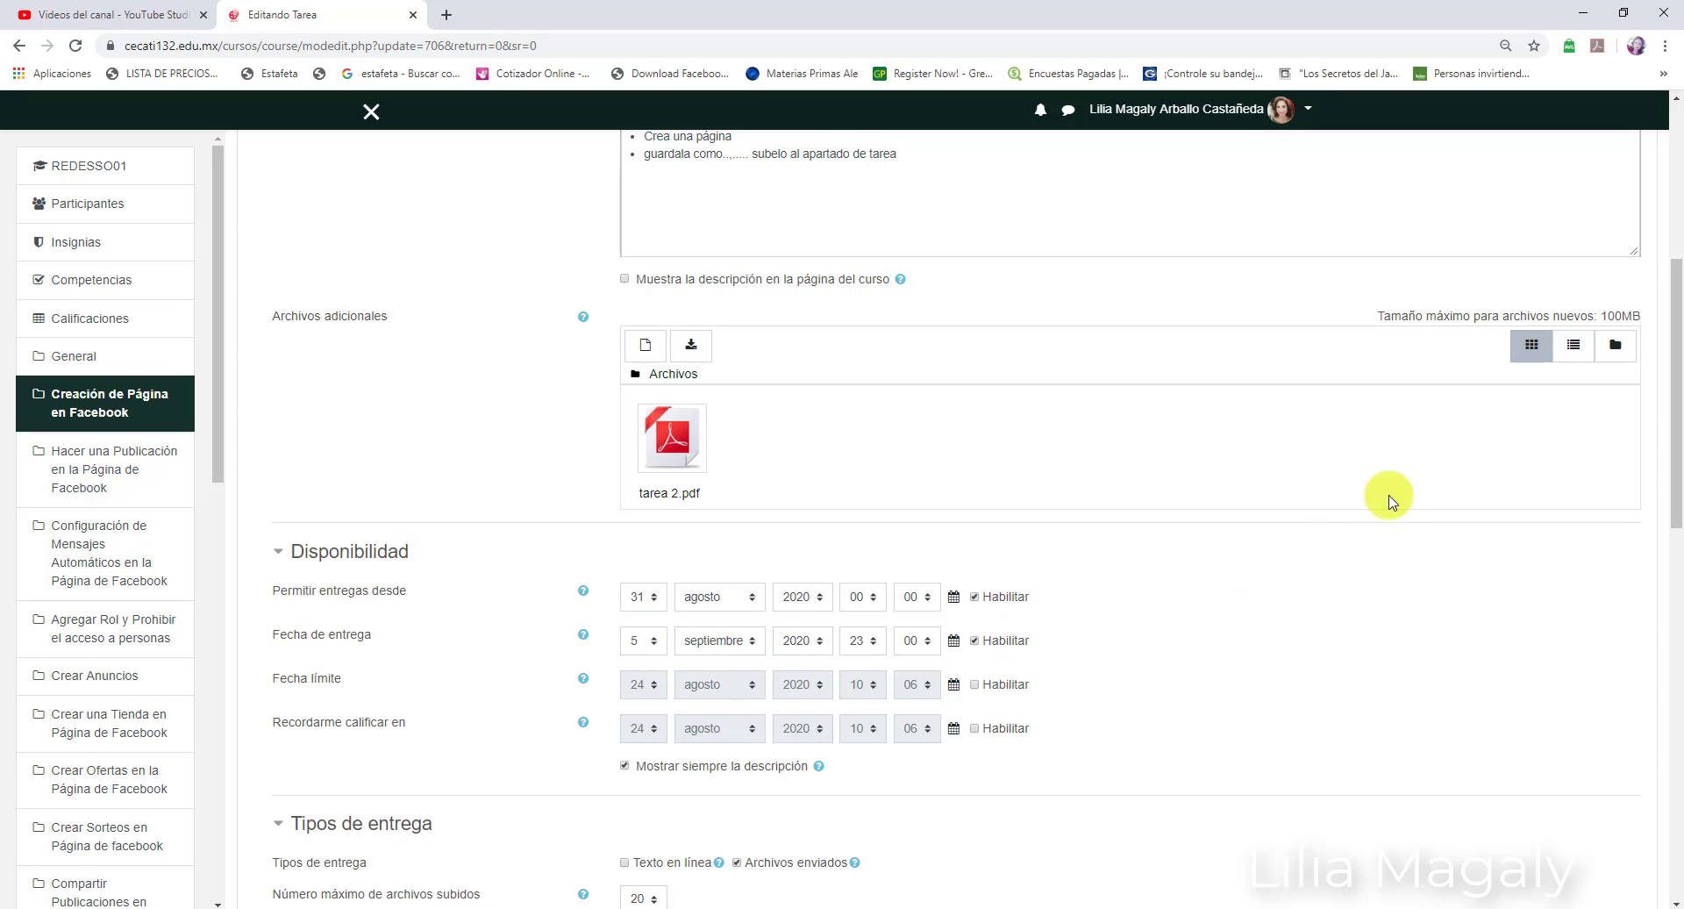
Step: Leave the assignment's settings for the Creación de Página en Facebook section, discarding the unsaved changes
{"action": "left_click_drag", "start_coordinate": [1675, 446], "coordinate": [1629, 311]}
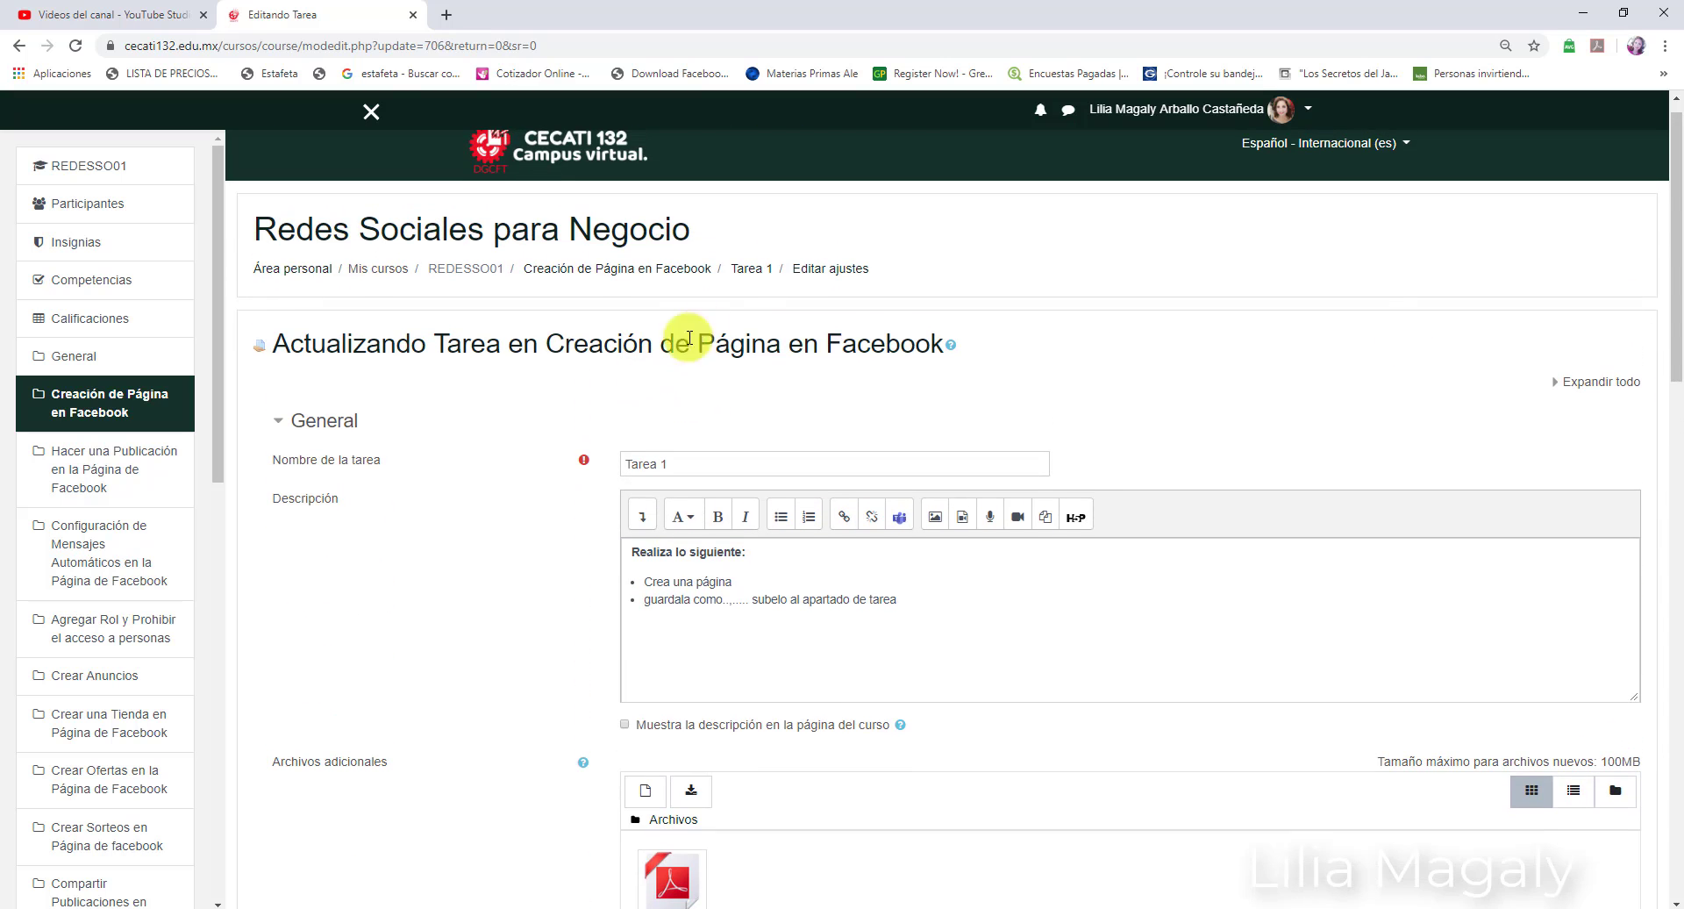
{"action": "left_click", "coordinate": [665, 272]}
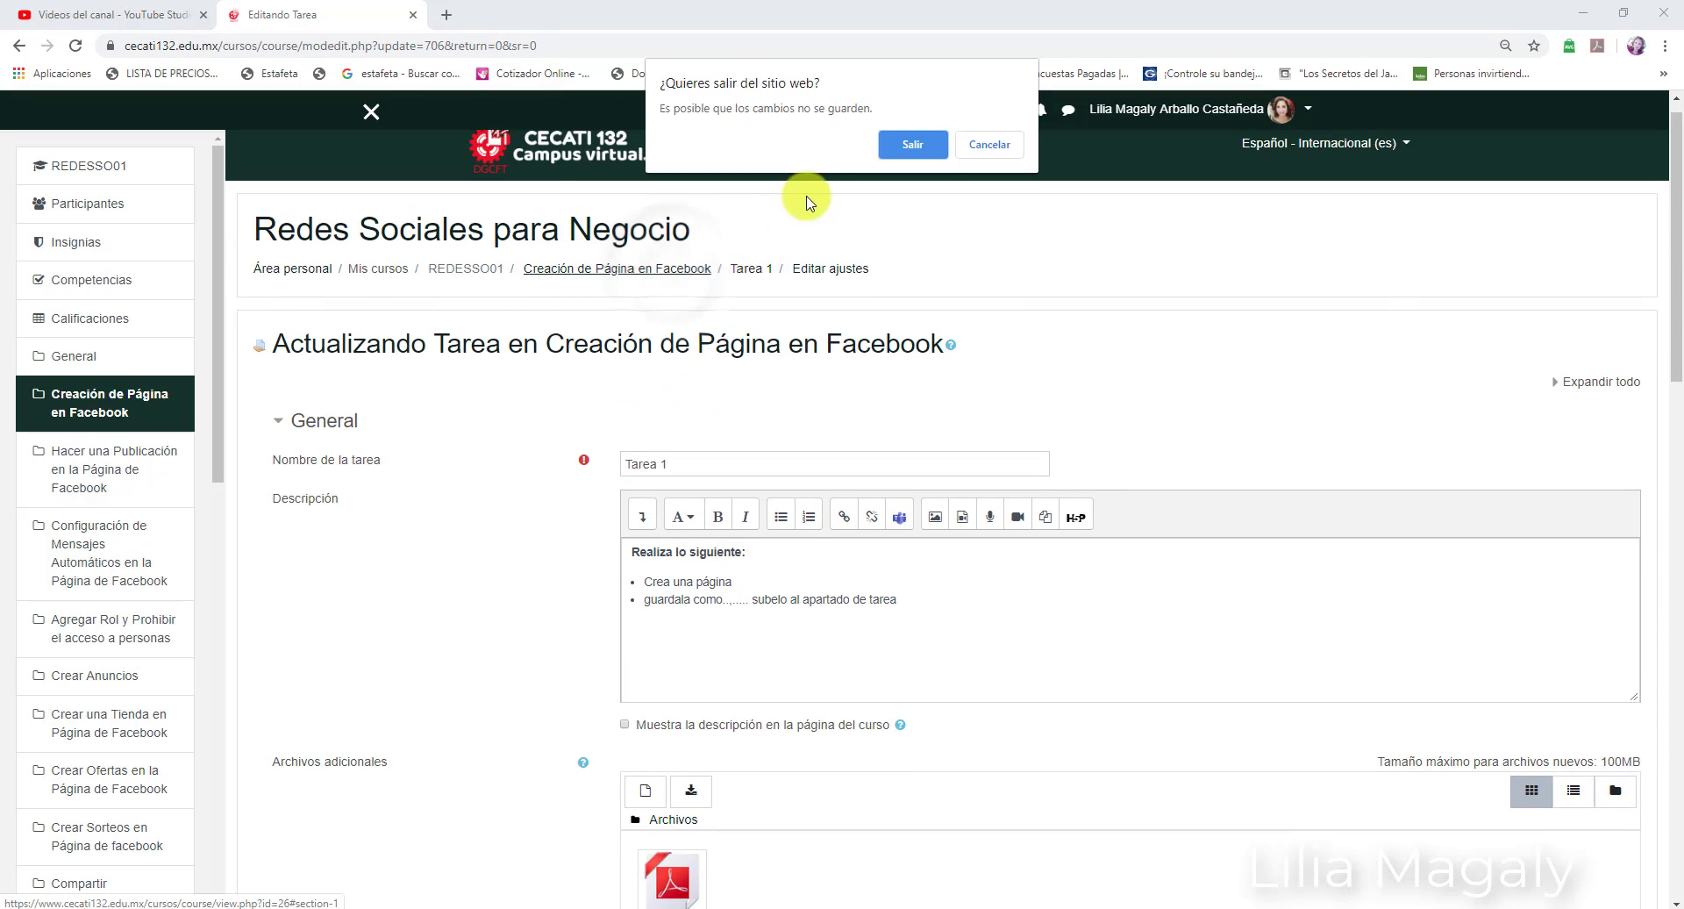
{"action": "left_click", "coordinate": [913, 145]}
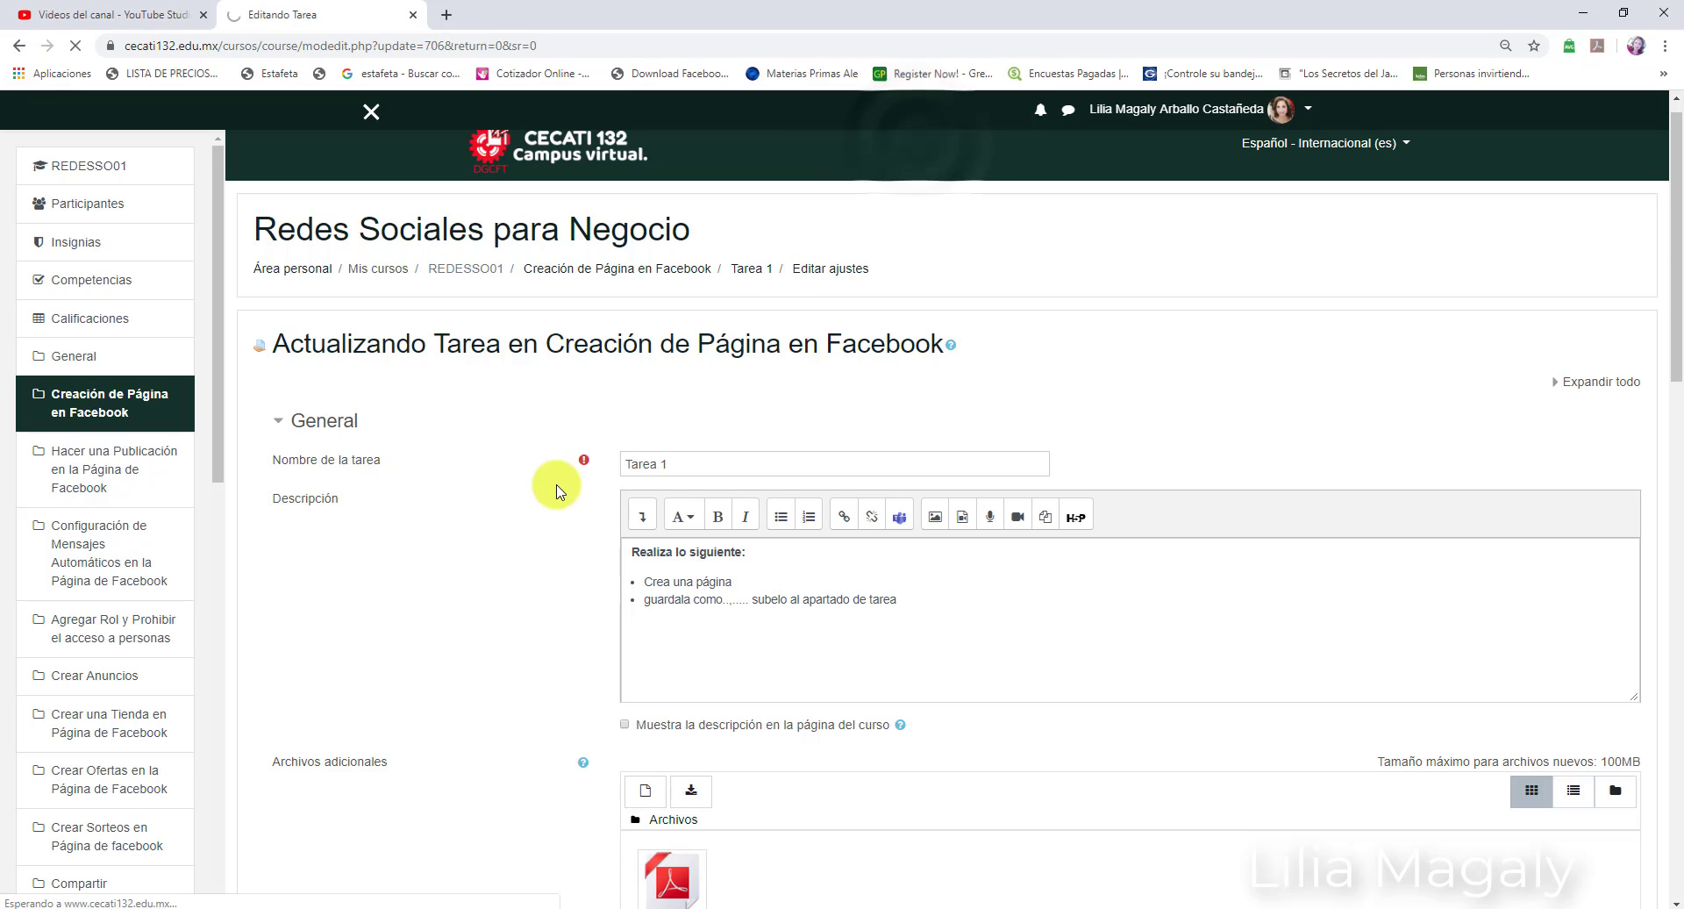